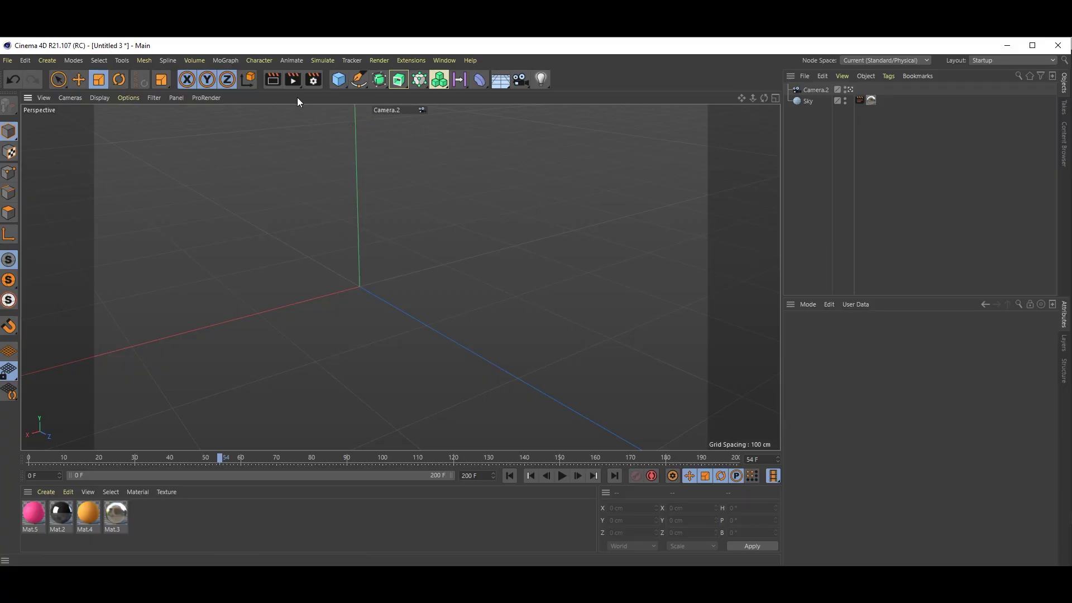
Open the primitive objects palette from the Cube icon in the top toolbar
{"action": "left_click", "coordinate": [342, 83]}
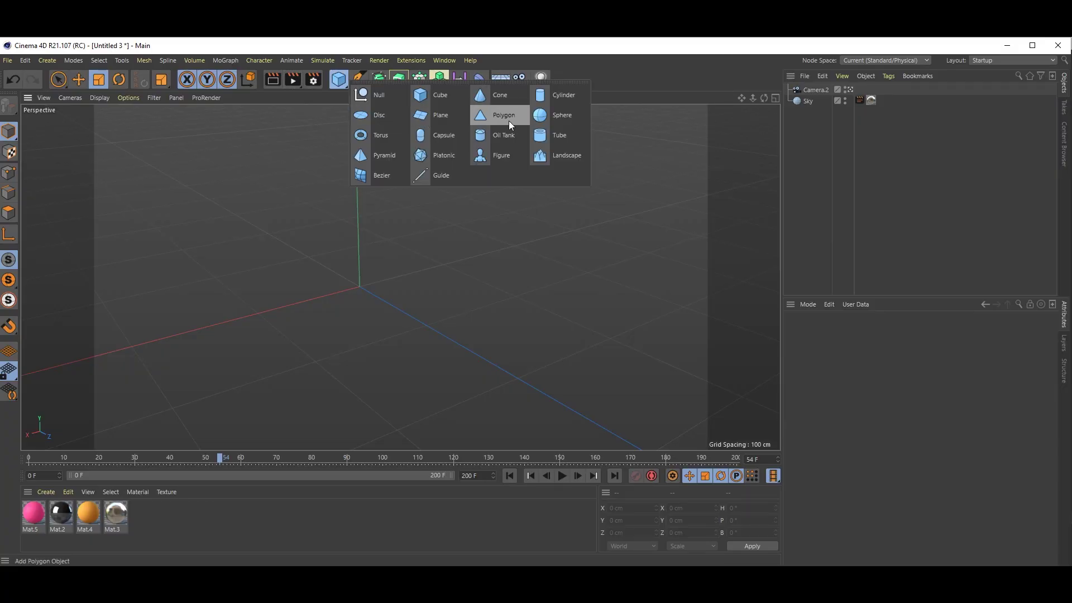
Add a sphere, placed below Sky in the hierarchy, with a 60 cm radius
{"action": "left_click", "coordinate": [553, 117]}
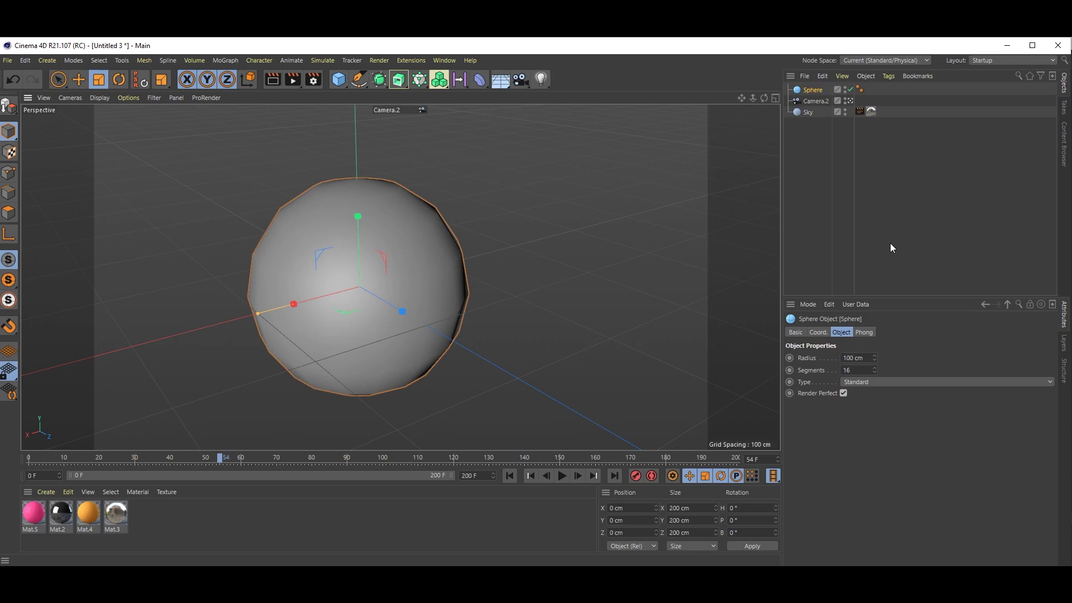
{"action": "left_click_drag", "start_coordinate": [812, 91], "coordinate": [815, 144]}
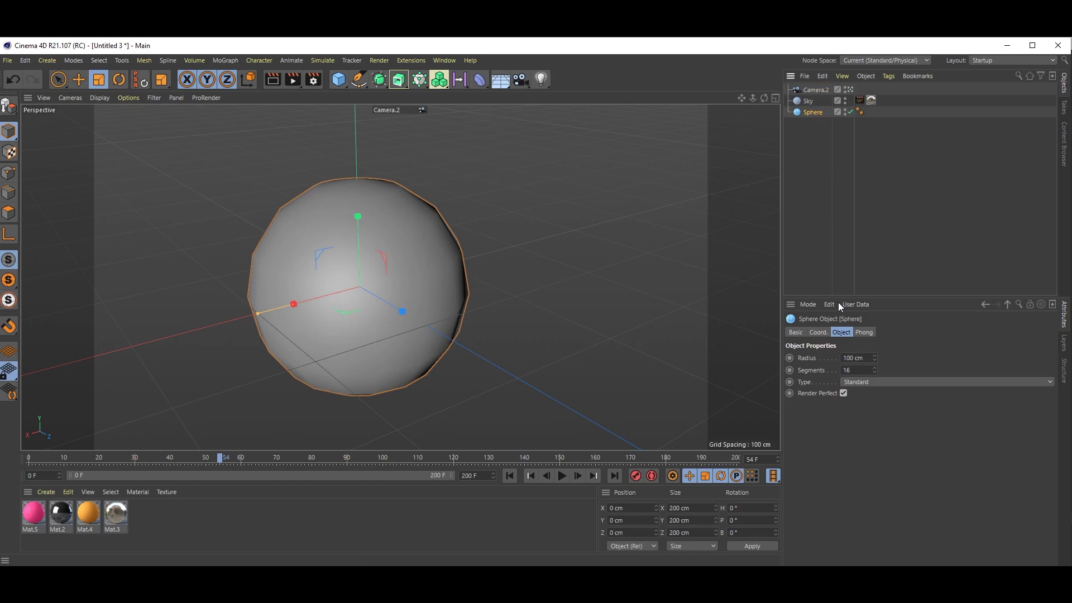
{"action": "left_click", "coordinate": [871, 358]}
{"action": "type", "text": "60"}
{"action": "key", "text": "Return"}
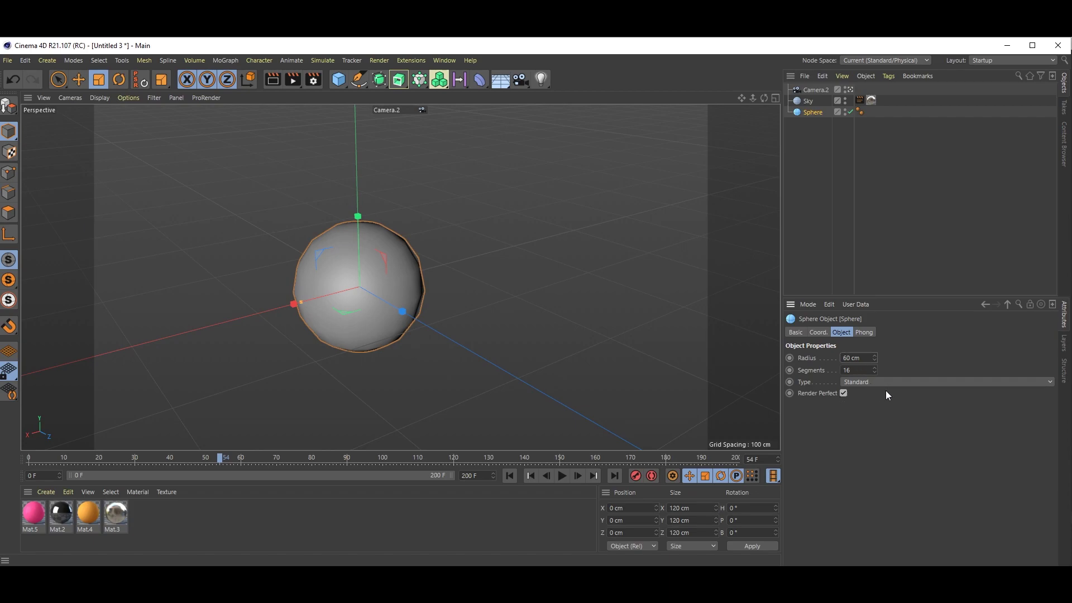
Make the sphere an Icosahedron and delete its Phong tag so it looks faceted
{"action": "left_click", "coordinate": [872, 383]}
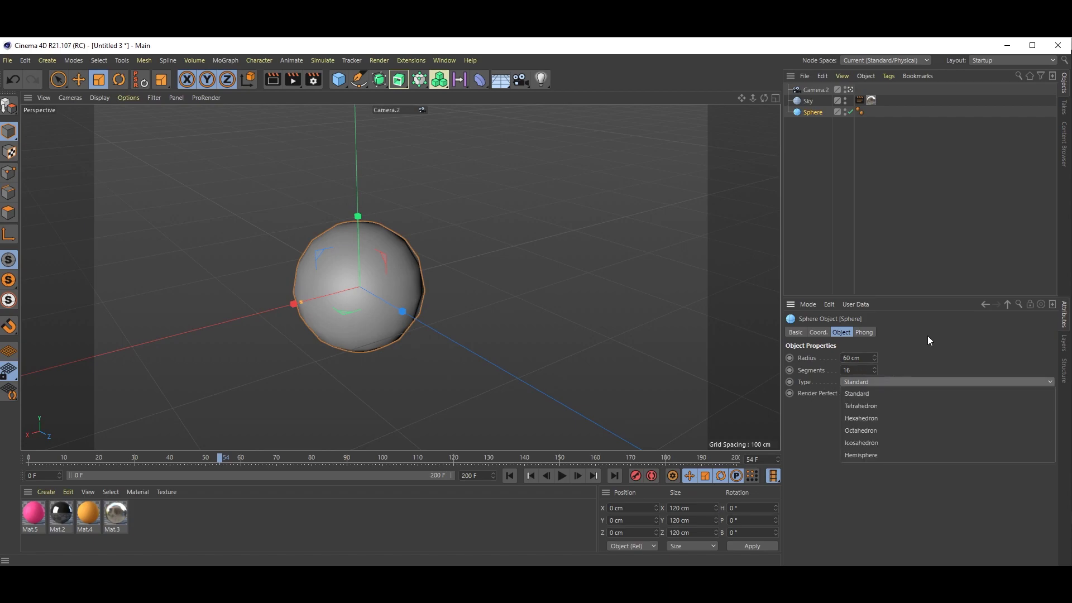
{"action": "left_click", "coordinate": [899, 443]}
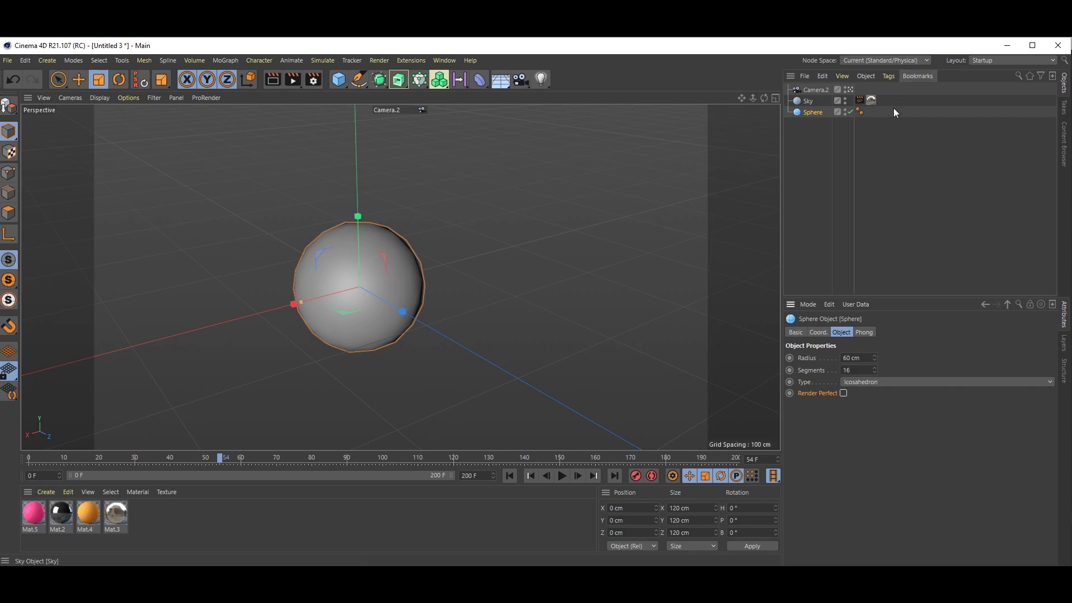
{"action": "left_click", "coordinate": [859, 113]}
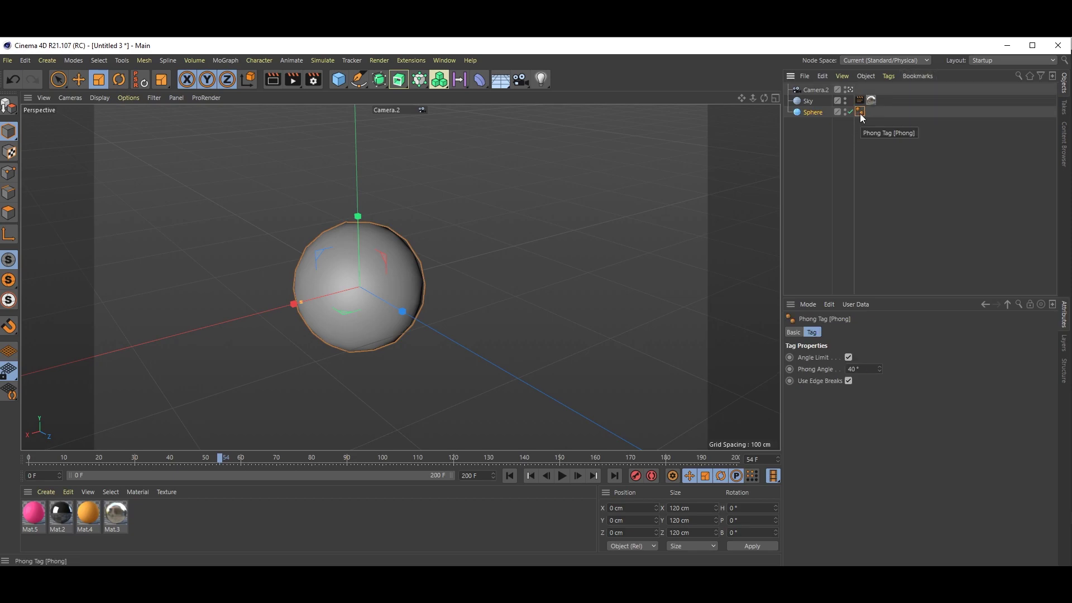
{"action": "key", "text": "Delete"}
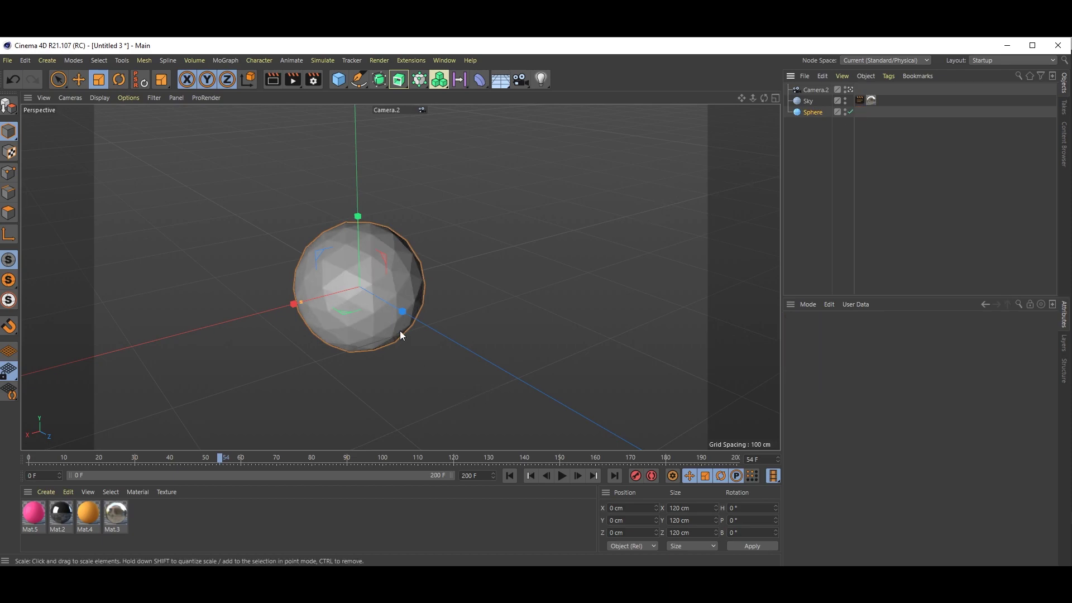
Duplicate the sphere as Sphere.1 with a 15 cm radius
{"action": "left_click", "coordinate": [813, 112]}
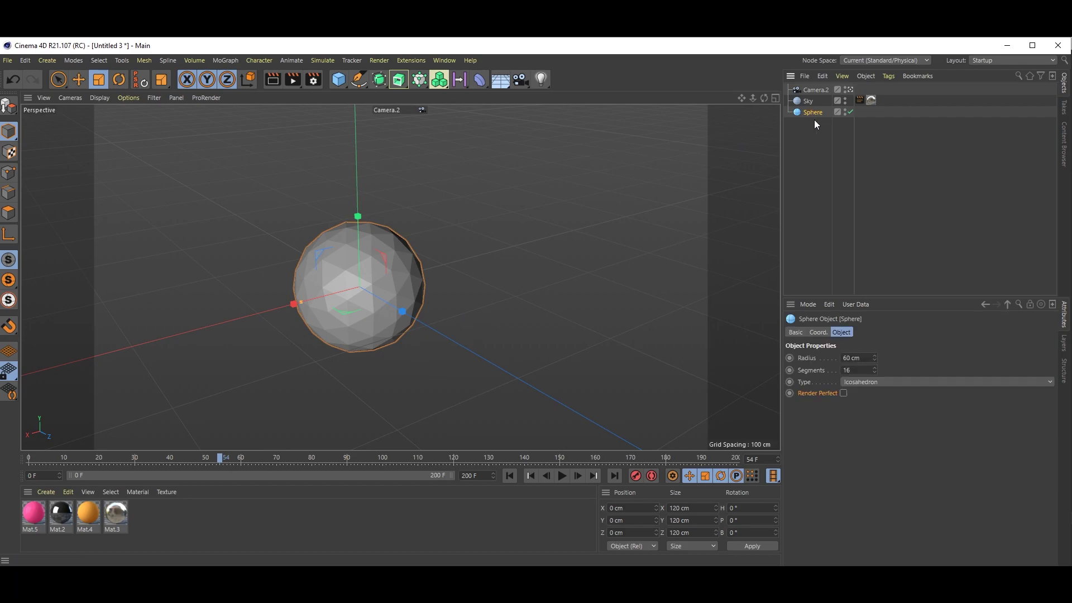
{"action": "left_click_drag", "start_coordinate": [812, 113], "coordinate": [811, 121], "text": "ctrl"}
{"action": "left_click_drag", "start_coordinate": [860, 358], "coordinate": [833, 364]}
{"action": "type", "text": "15"}
{"action": "key", "text": "Return"}
In the Front view, raise Sphere.1 to Y 44.855 cm atop the large sphere
{"action": "middle_click", "coordinate": [501, 319]}
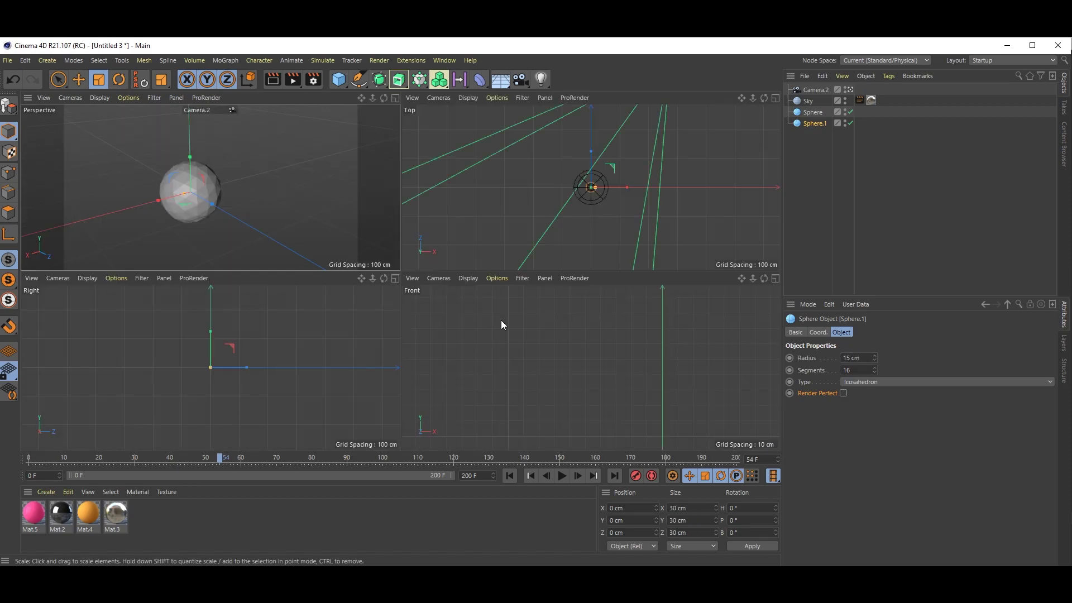
{"action": "middle_click", "coordinate": [495, 350]}
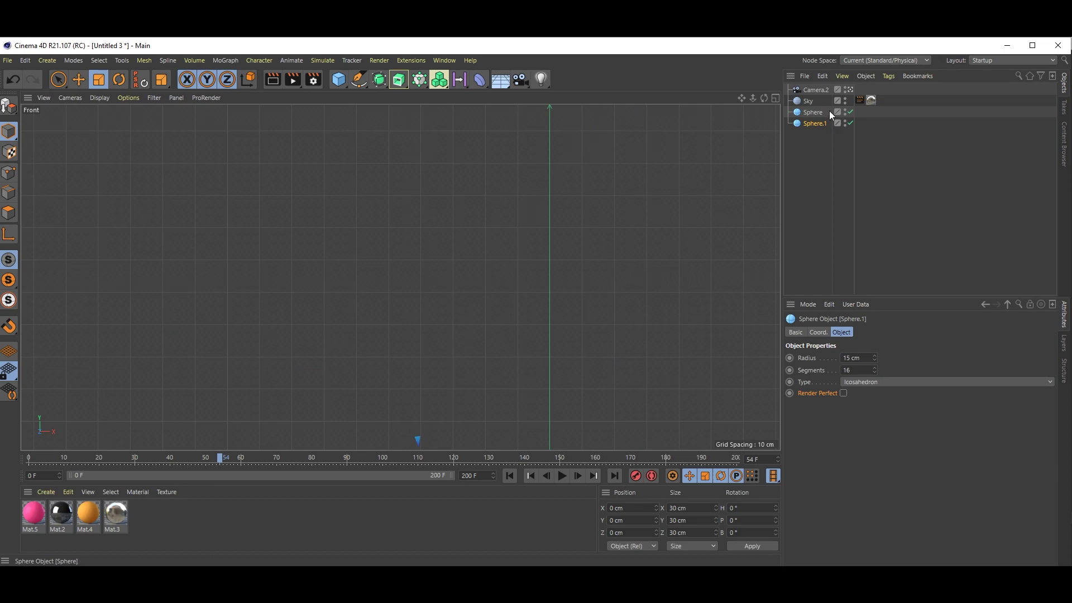
{"action": "left_click", "coordinate": [846, 93]}
{"action": "scroll", "coordinate": [502, 333], "scroll_direction": "down", "scroll_amount": 5}
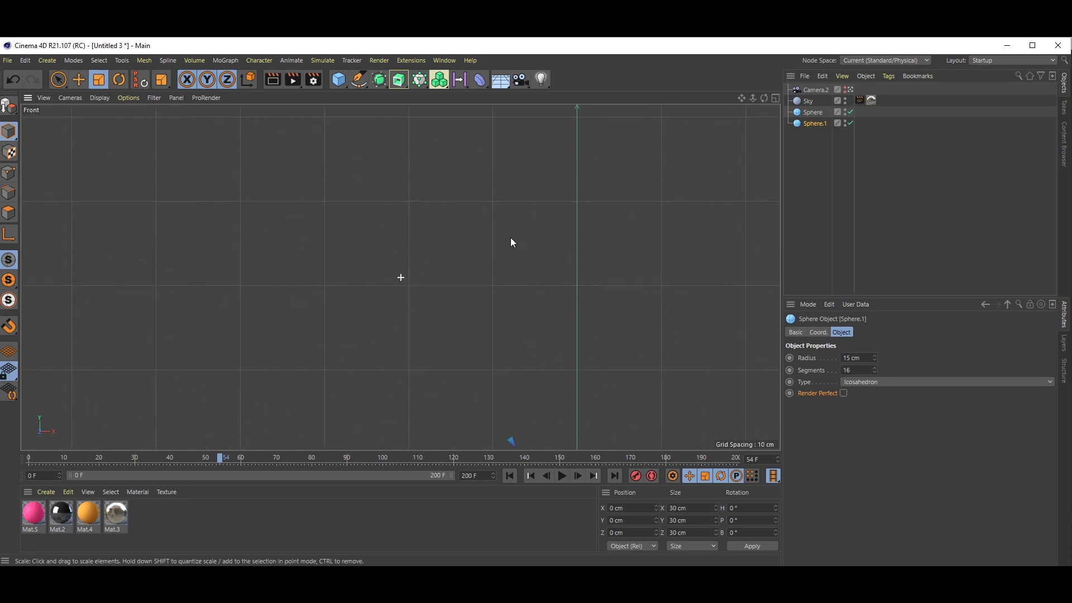
{"action": "scroll", "coordinate": [476, 346], "scroll_direction": "down", "scroll_amount": 8}
{"action": "scroll", "coordinate": [484, 354], "scroll_direction": "up", "scroll_amount": 10}
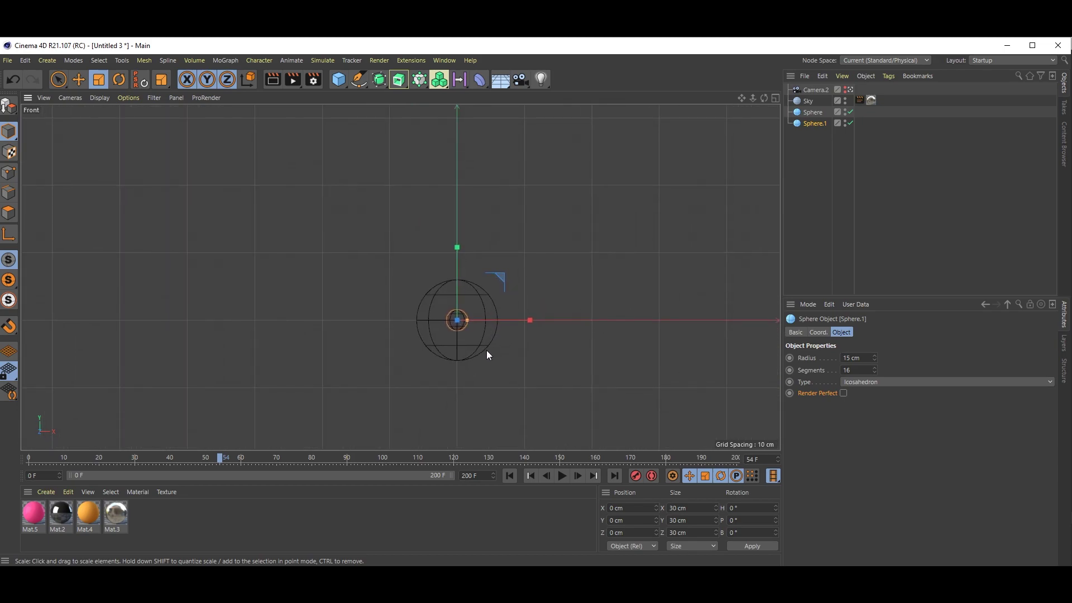
{"action": "key", "text": "e"}
{"action": "scroll", "coordinate": [503, 329], "scroll_direction": "up", "scroll_amount": 8}
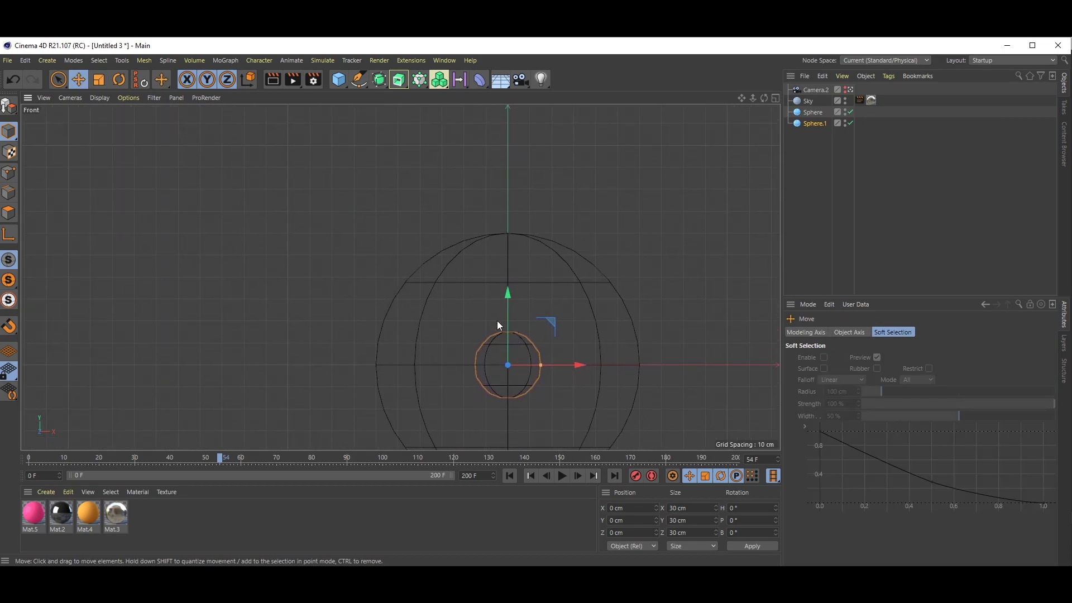
{"action": "left_click_drag", "start_coordinate": [519, 350], "coordinate": [590, 139]}
{"action": "scroll", "coordinate": [534, 269], "scroll_direction": "down", "scroll_amount": 5}
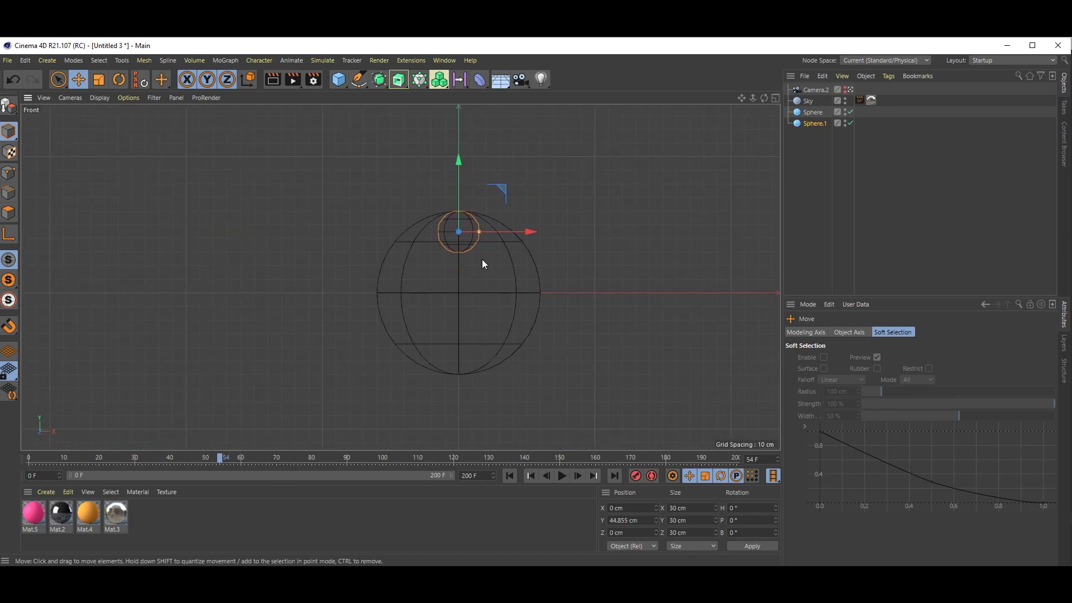
{"action": "middle_click", "coordinate": [481, 259]}
{"action": "middle_click", "coordinate": [330, 263]}
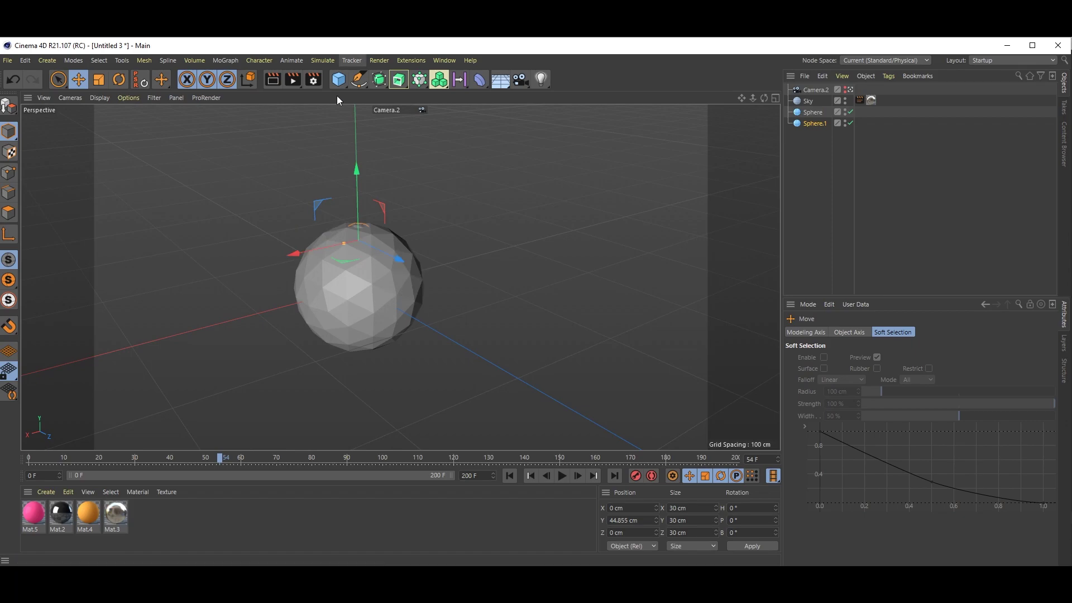
Add a cylinder with 2 cm radius and 400 cm height
{"action": "left_click", "coordinate": [339, 79]}
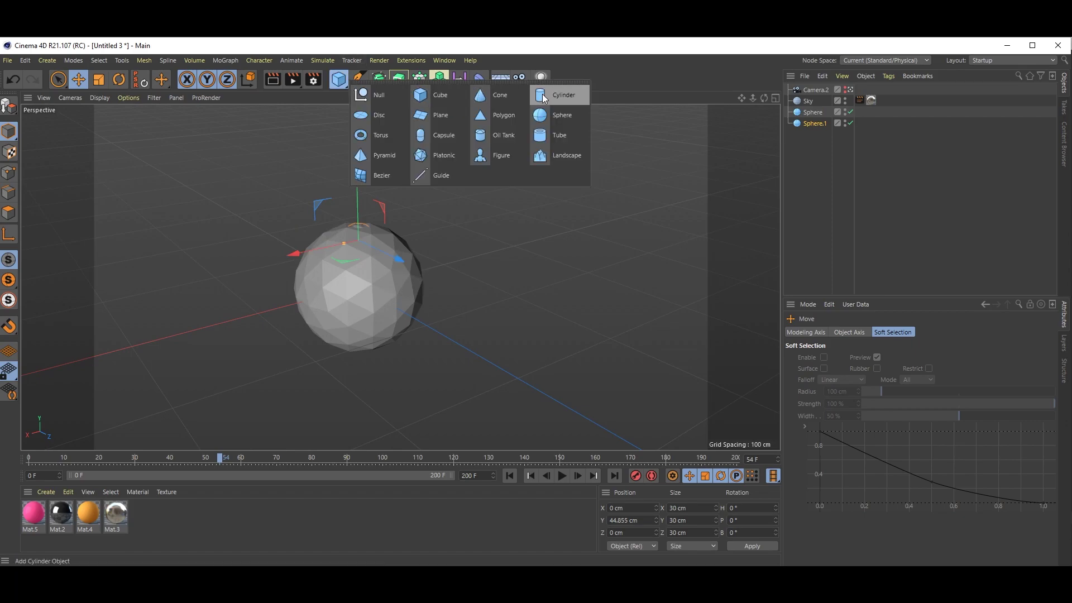
{"action": "left_click", "coordinate": [544, 94]}
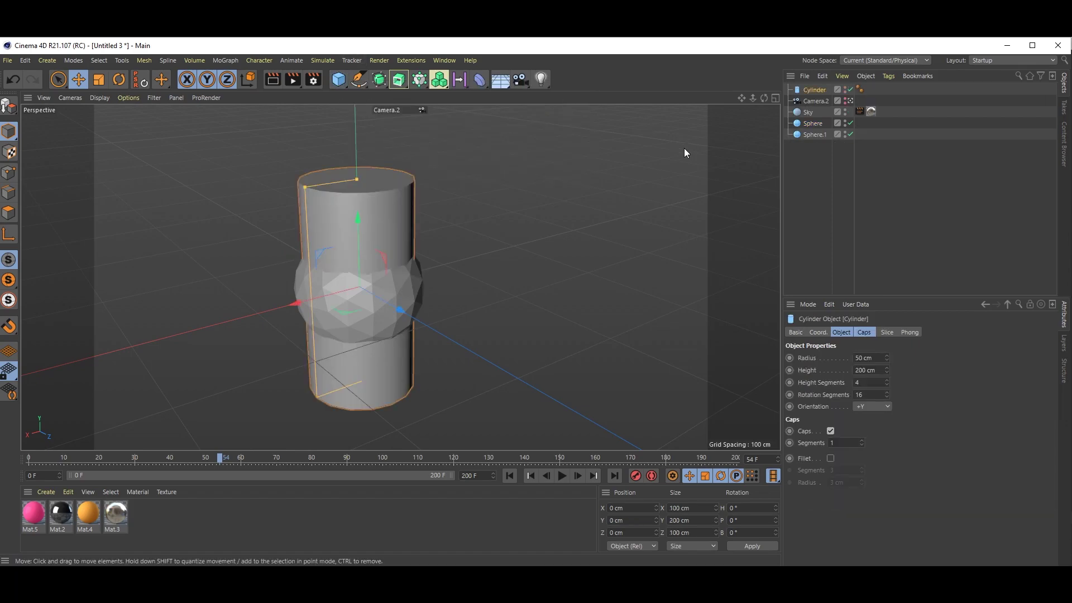
{"action": "left_click", "coordinate": [875, 357]}
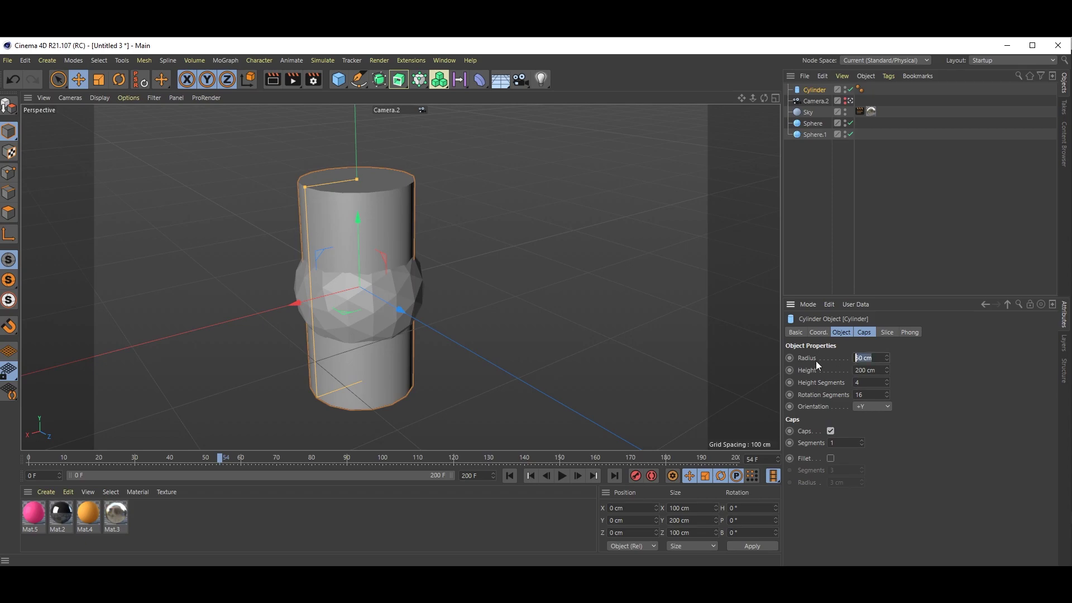
{"action": "type", "text": "2"}
{"action": "key", "text": "Return"}
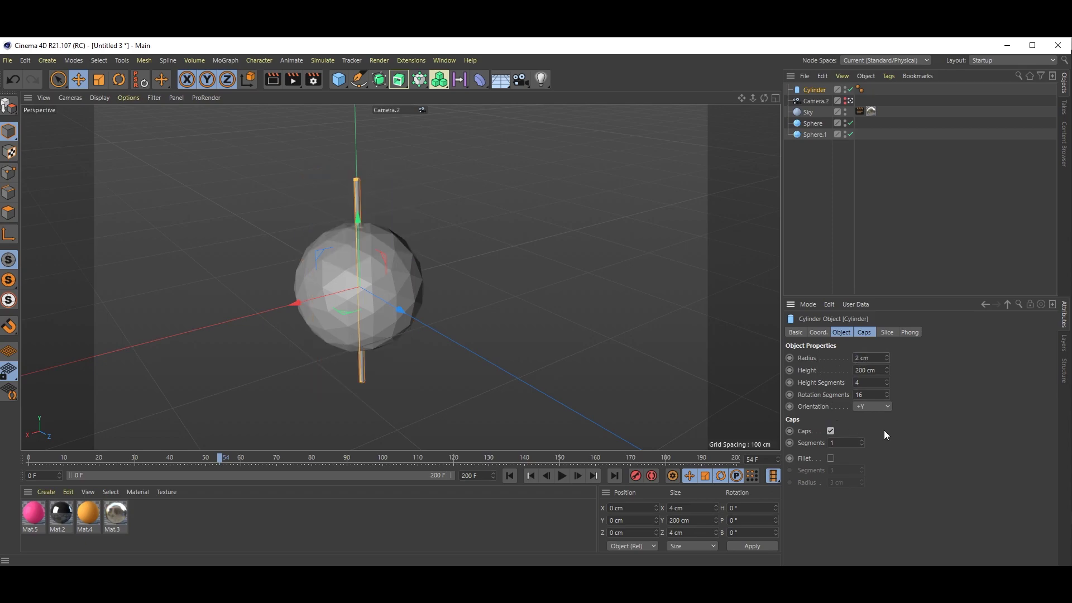
{"action": "left_click", "coordinate": [885, 370]}
{"action": "type", "text": "400"}
{"action": "key", "text": "Return"}
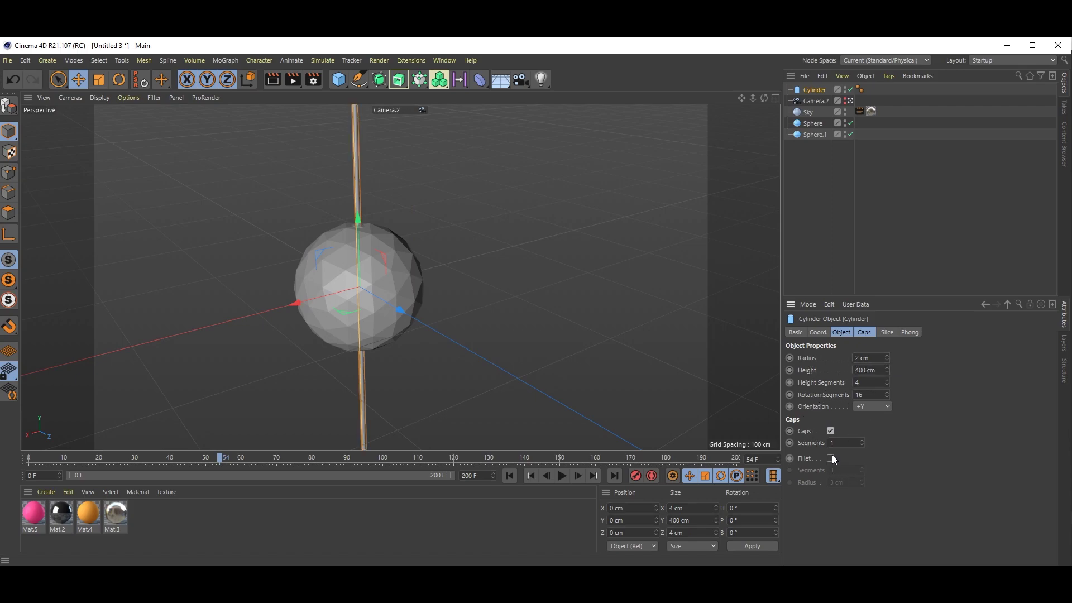
In the Front view, raise the rod to Y 259.964 cm above the spheres
{"action": "middle_click", "coordinate": [508, 306]}
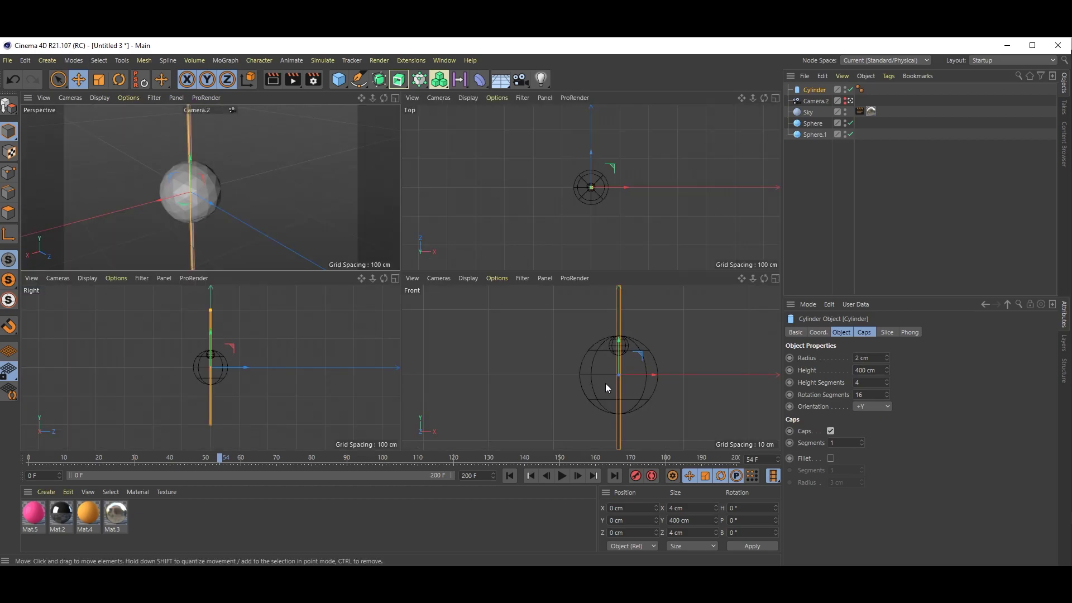
{"action": "middle_click", "coordinate": [606, 380]}
{"action": "scroll", "coordinate": [559, 358], "scroll_direction": "down", "scroll_amount": 5}
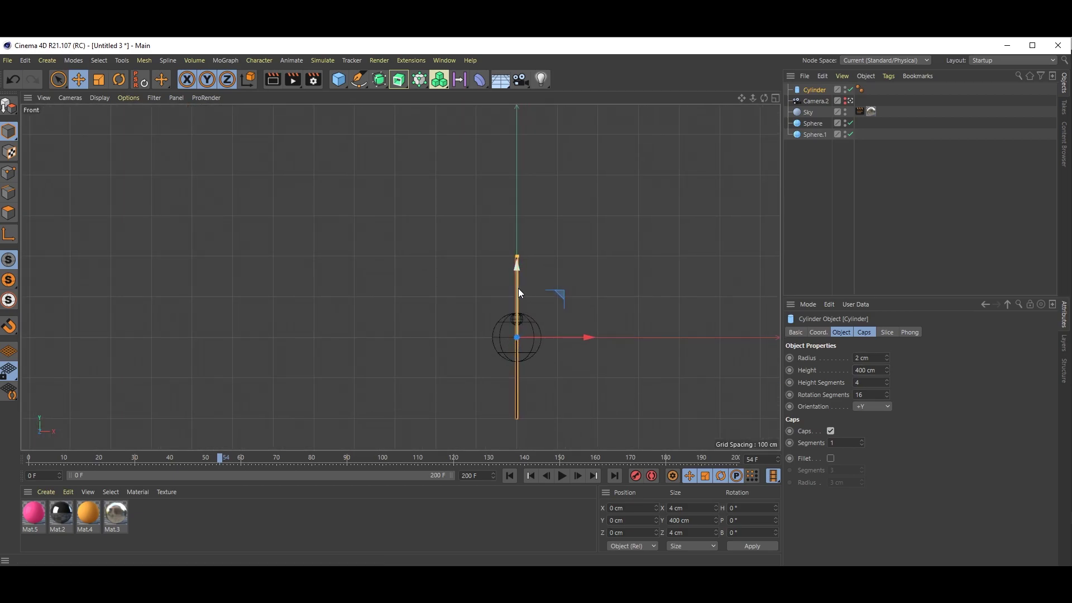
{"action": "left_click_drag", "start_coordinate": [519, 291], "coordinate": [519, 186]}
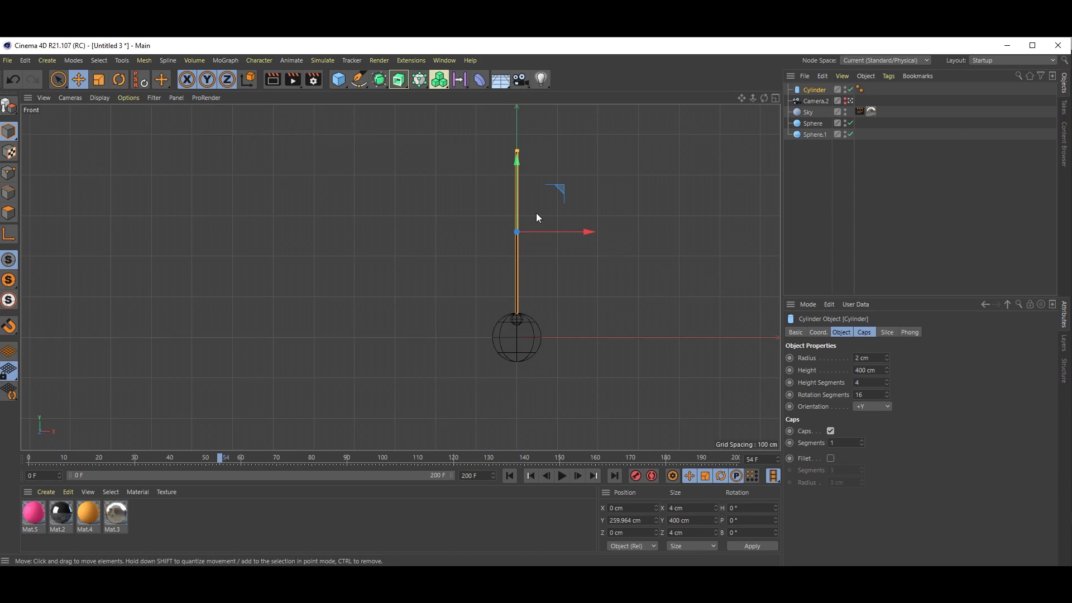
{"action": "left_click", "coordinate": [339, 79]}
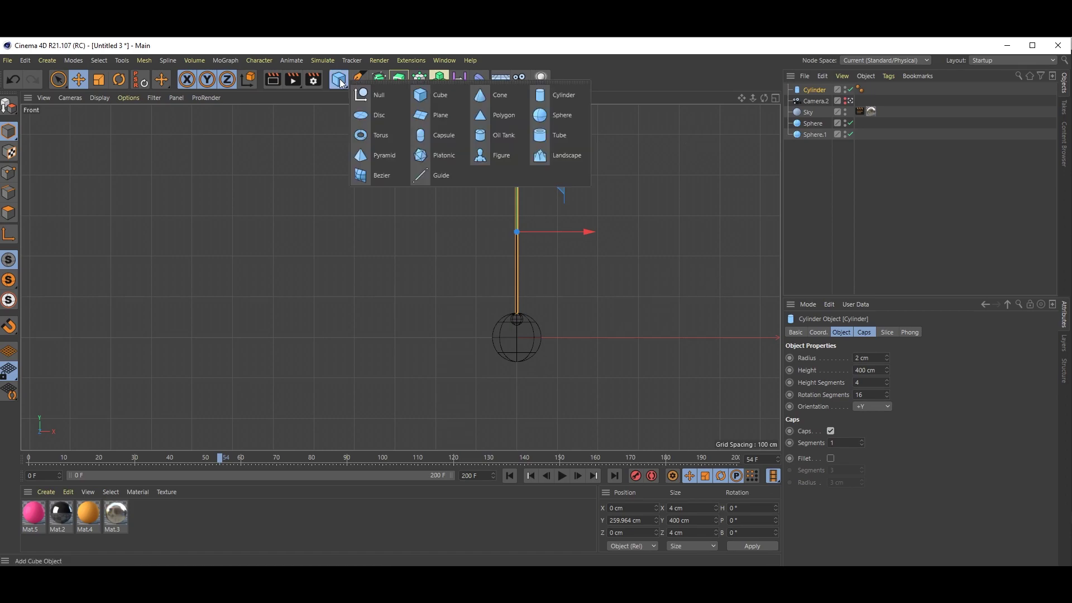
Add a Null and position it at the rod's top end, Y 459.937 cm
{"action": "left_click", "coordinate": [377, 96]}
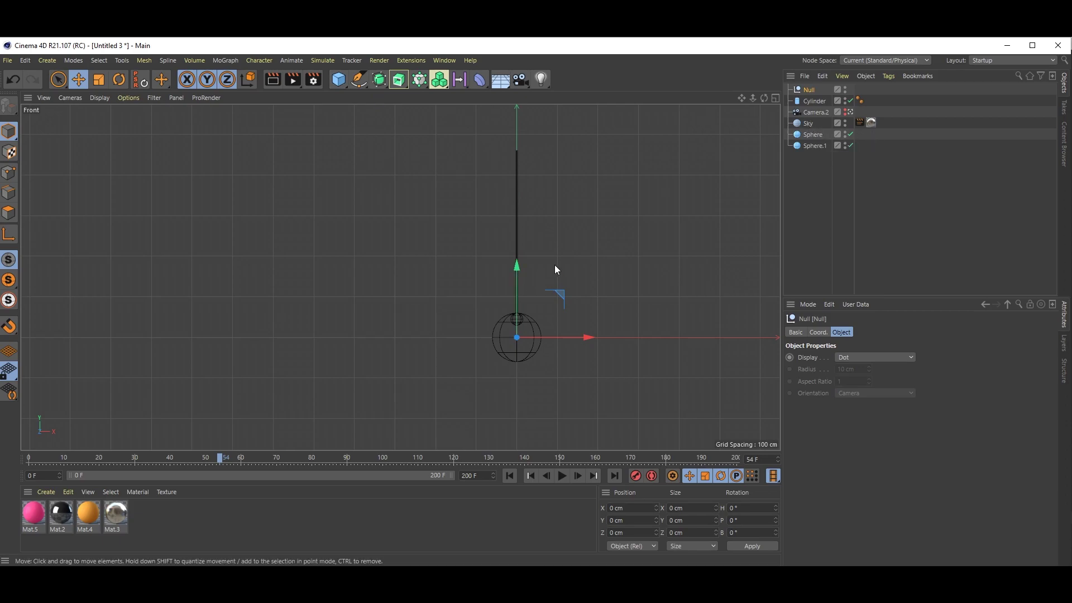
{"action": "middle_click_drag", "start_coordinate": [554, 270], "coordinate": [536, 306], "text": "alt"}
{"action": "left_click_drag", "start_coordinate": [516, 295], "coordinate": [566, 107]}
{"action": "middle_click_drag", "start_coordinate": [558, 172], "coordinate": [555, 184], "text": "alt"}
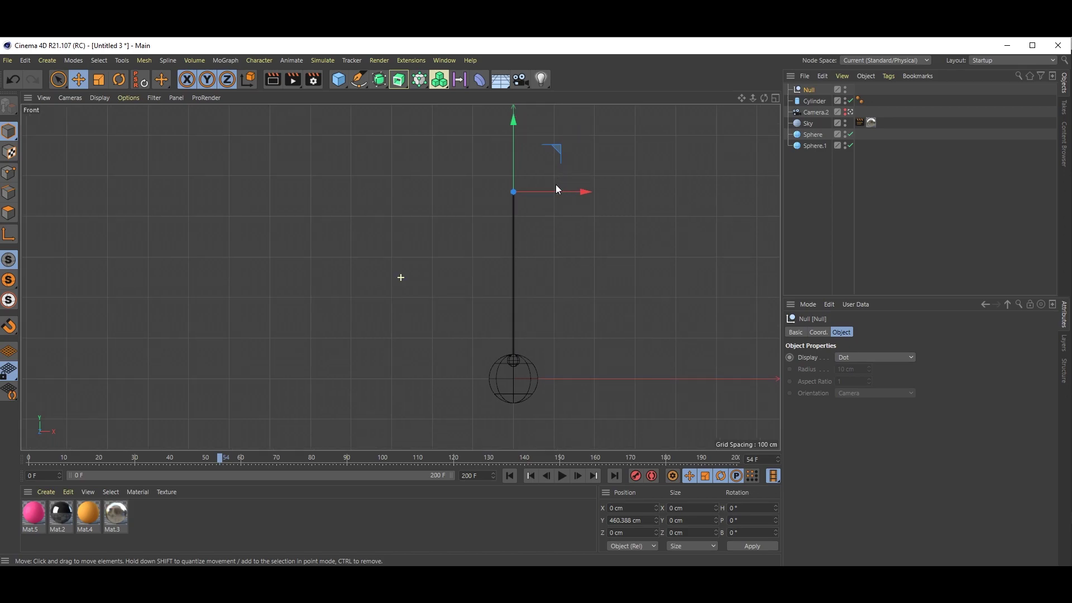
{"action": "scroll", "coordinate": [555, 184], "scroll_direction": "up", "scroll_amount": 6}
{"action": "scroll", "coordinate": [451, 315], "scroll_direction": "up", "scroll_amount": 5}
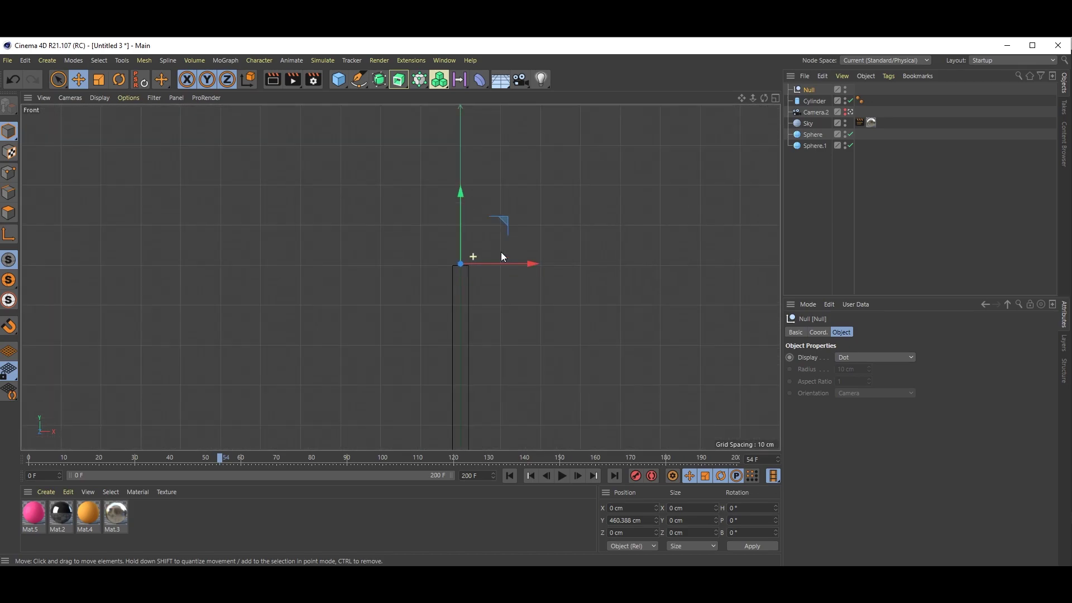
{"action": "left_click_drag", "start_coordinate": [440, 213], "coordinate": [434, 215]}
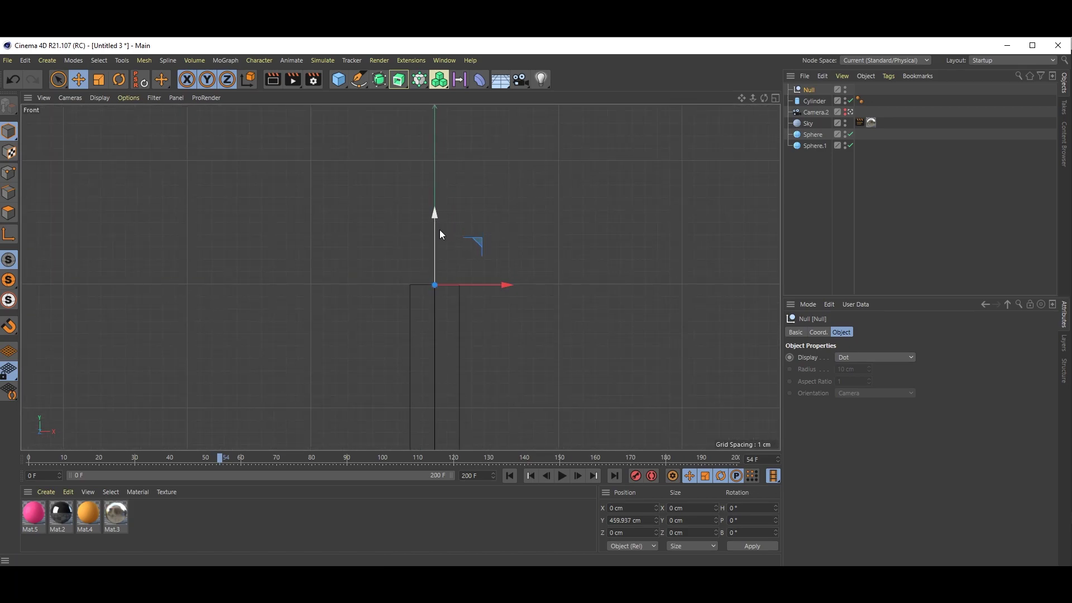
{"action": "middle_click", "coordinate": [440, 230]}
{"action": "middle_click", "coordinate": [321, 203]}
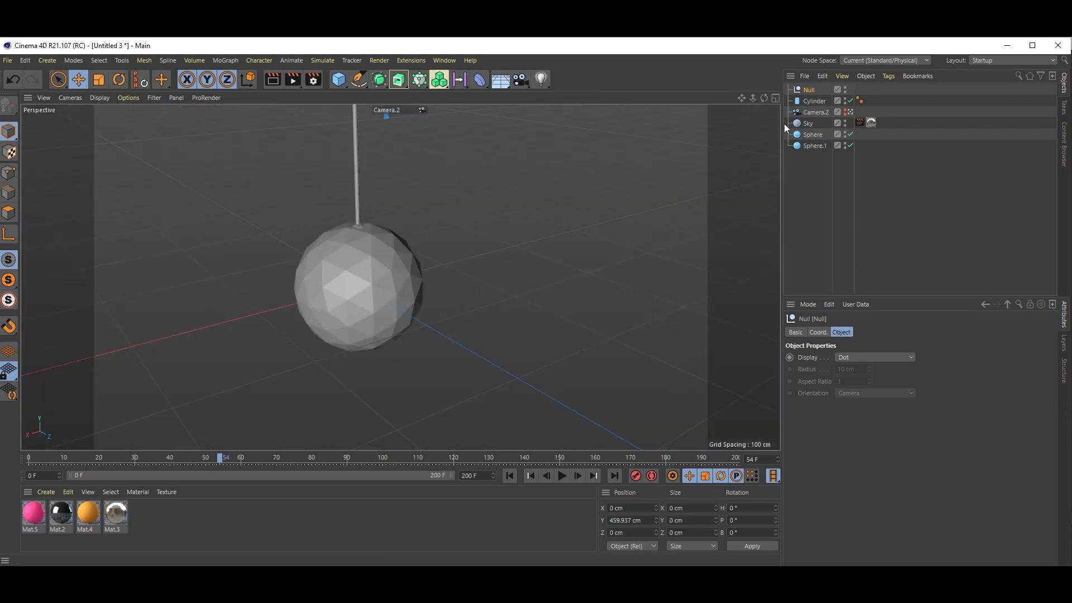
Parent Sphere.1, Sphere and Cylinder under the Null, then collapse and select the Null
{"action": "left_click", "coordinate": [814, 146]}
{"action": "left_click", "coordinate": [813, 135], "text": "ctrl"}
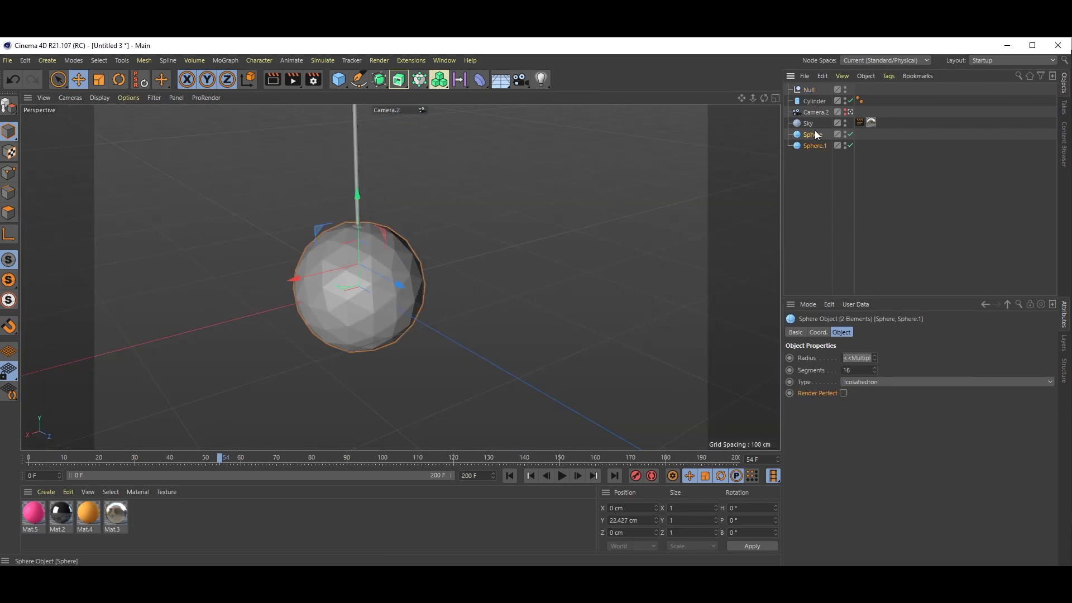
{"action": "left_click", "coordinate": [819, 102], "text": "ctrl"}
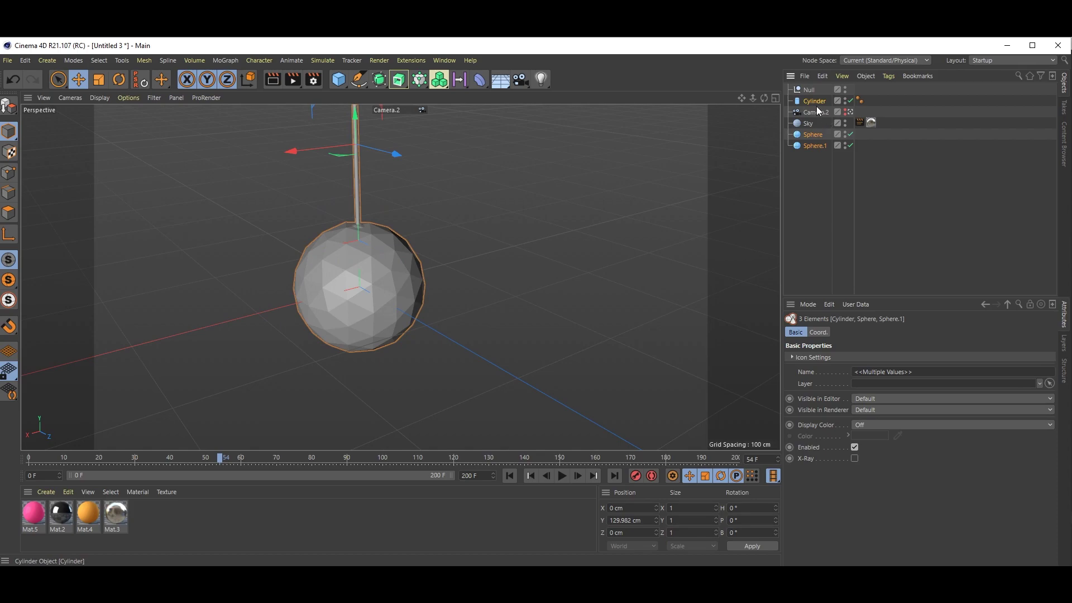
{"action": "left_click_drag", "start_coordinate": [811, 102], "coordinate": [812, 88]}
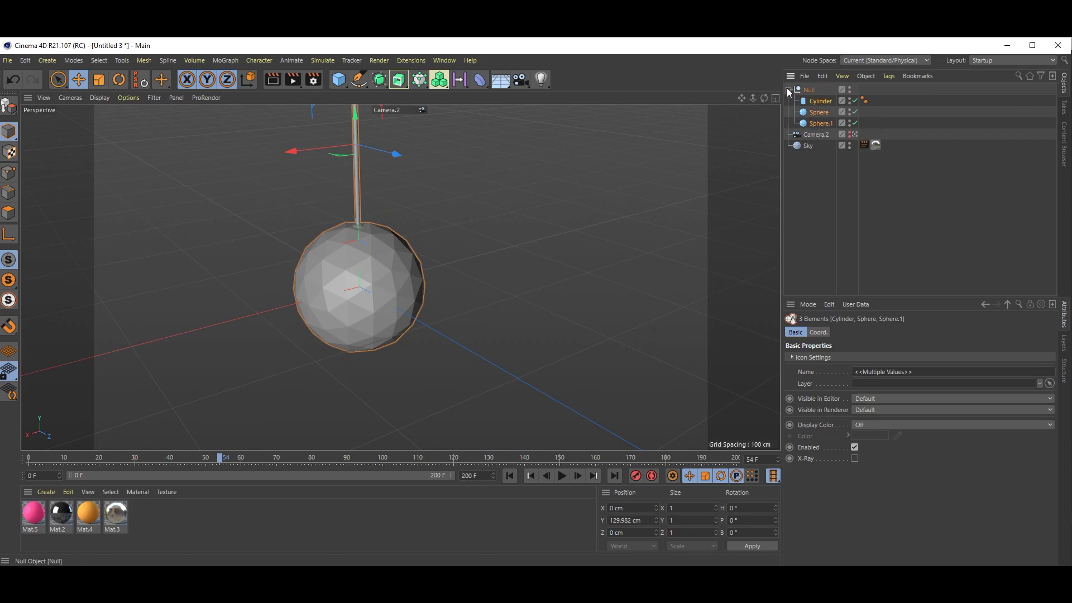
{"action": "left_click", "coordinate": [788, 90]}
{"action": "scroll", "coordinate": [421, 249], "scroll_direction": "down", "scroll_amount": 3}
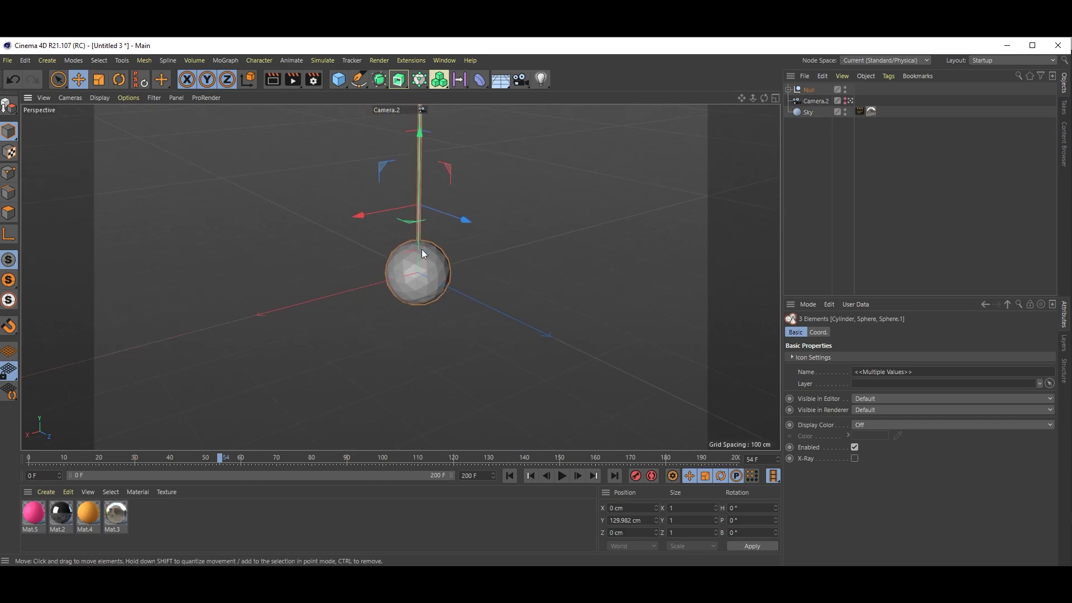
{"action": "scroll", "coordinate": [423, 253], "scroll_direction": "up", "scroll_amount": 2}
{"action": "left_click", "coordinate": [806, 91]}
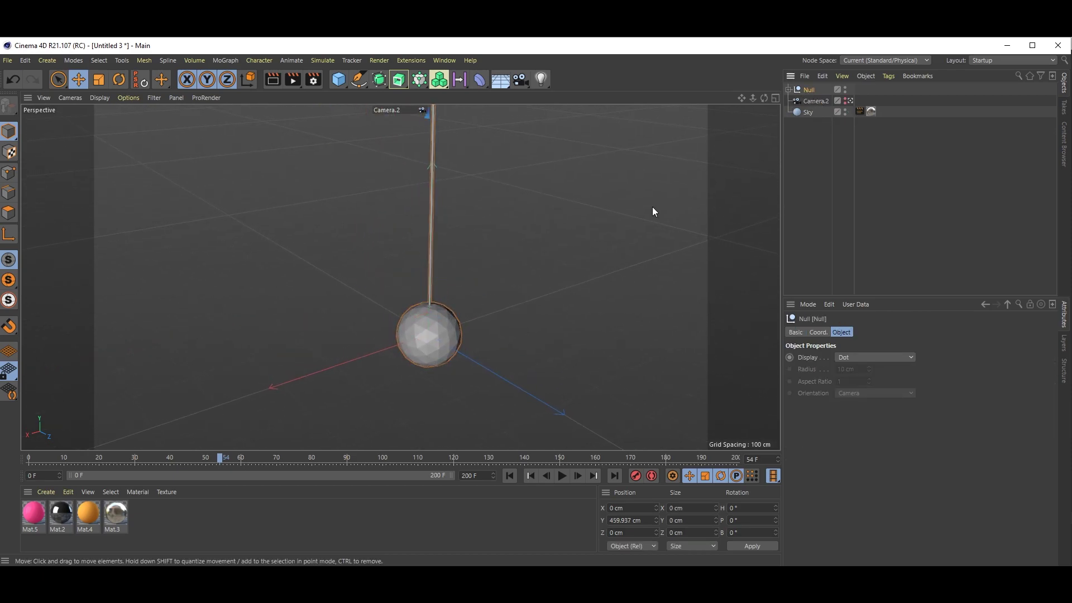
{"action": "scroll", "coordinate": [505, 252], "scroll_direction": "down", "scroll_amount": 5}
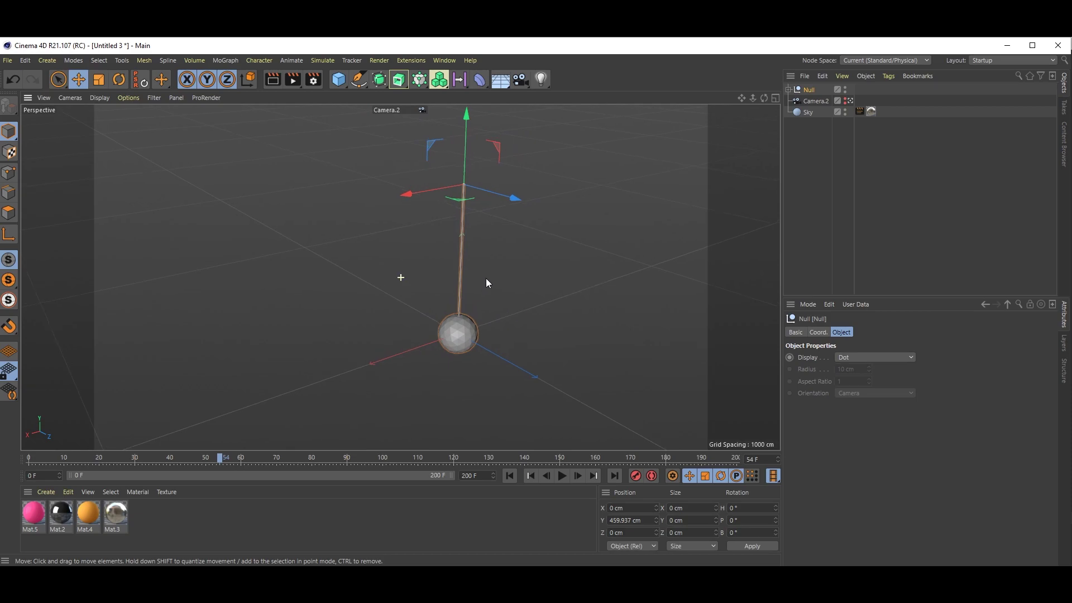
{"action": "scroll", "coordinate": [486, 278], "scroll_direction": "up", "scroll_amount": 1}
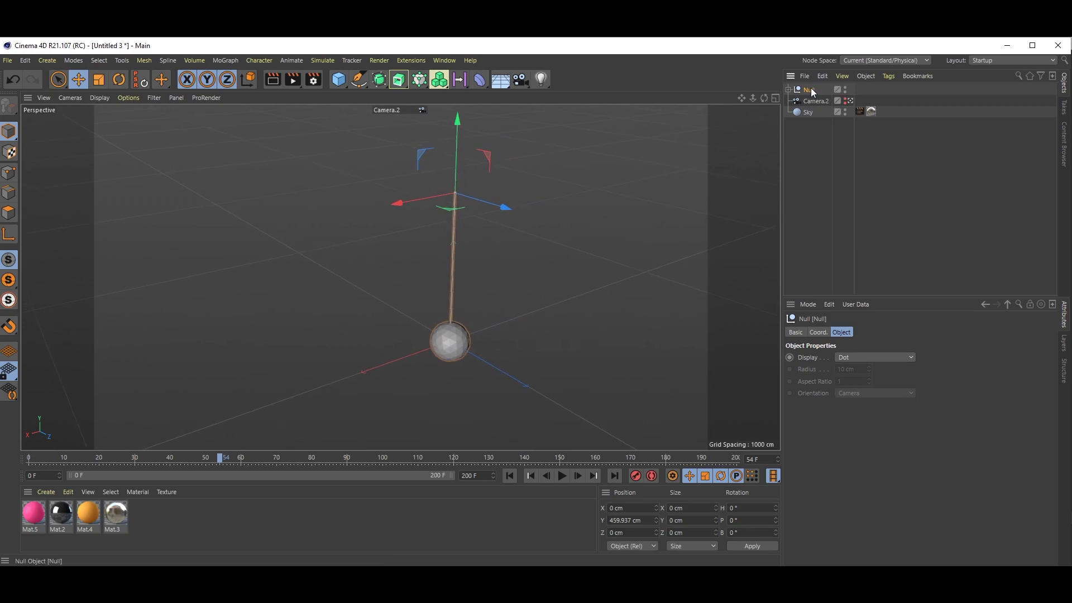
{"action": "left_click", "coordinate": [845, 89], "text": "ctrl"}
Hide the wrecking ball and add a cylinder with 35 cm radius and 140 cm height
{"action": "left_click", "coordinate": [846, 100]}
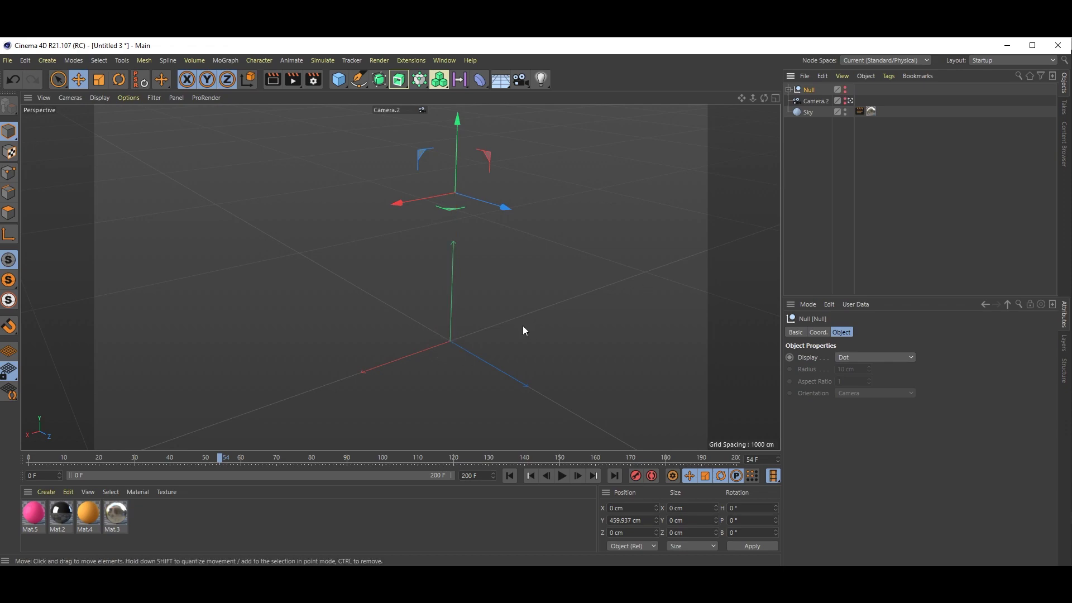
{"action": "scroll", "coordinate": [464, 312], "scroll_direction": "up", "scroll_amount": 3}
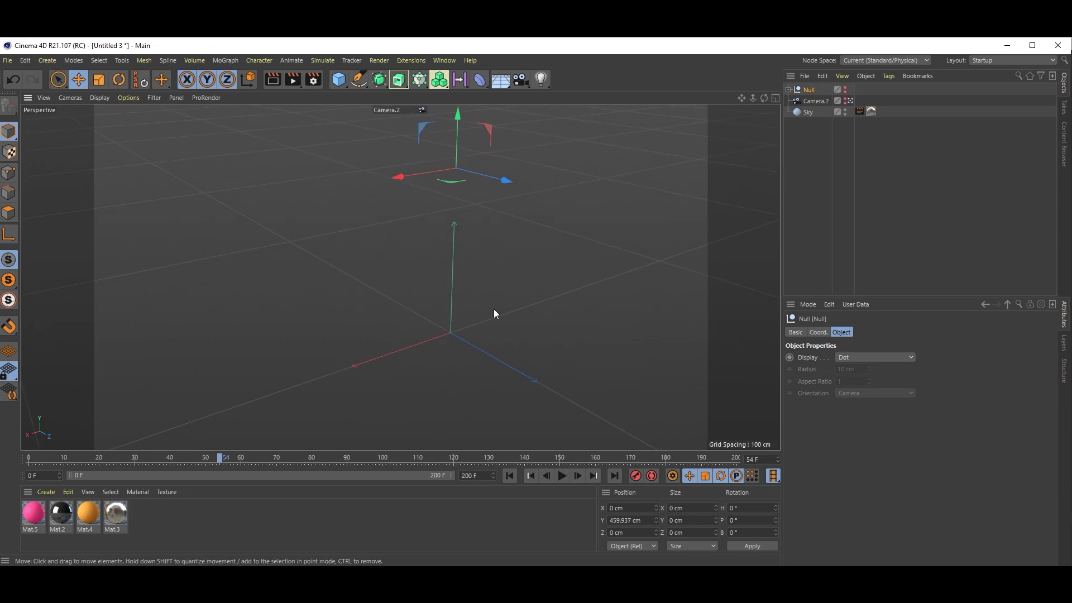
{"action": "left_click", "coordinate": [339, 83]}
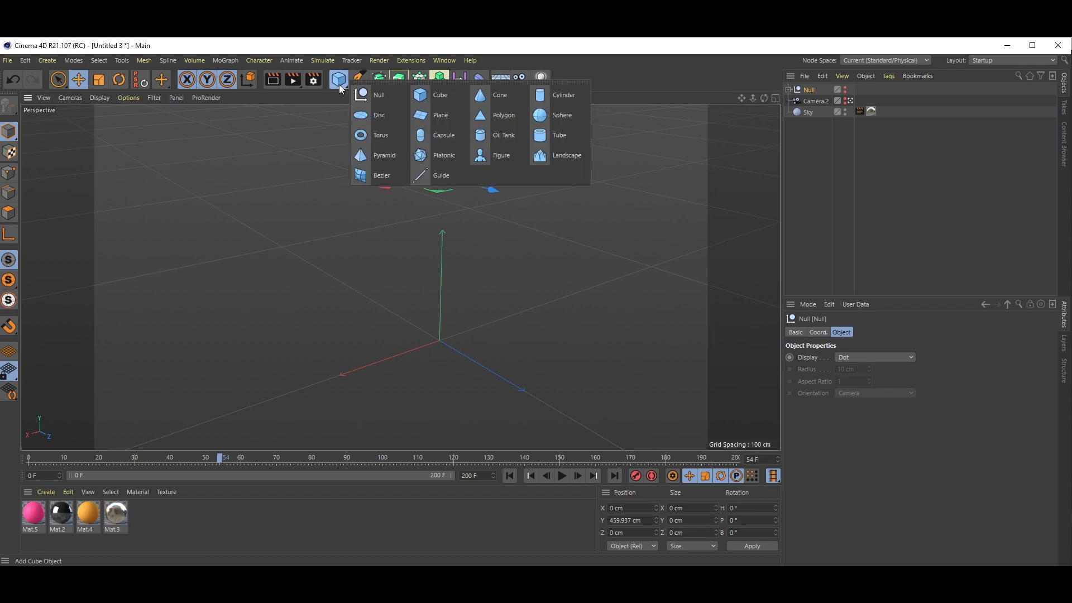
{"action": "left_click", "coordinate": [571, 97]}
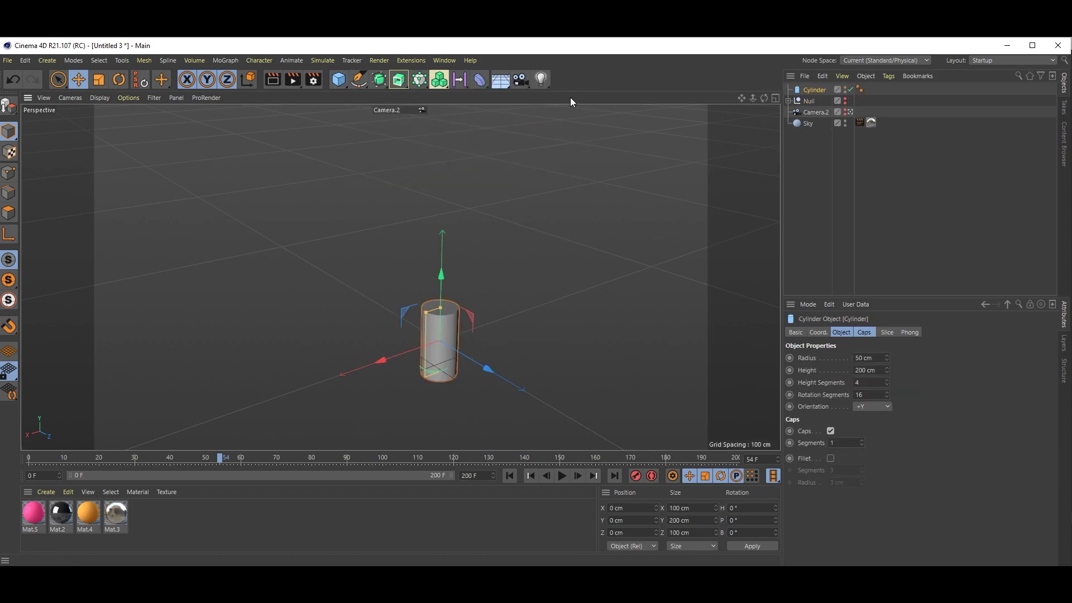
{"action": "left_click", "coordinate": [867, 358]}
{"action": "type", "text": "35"}
{"action": "key", "text": "Return"}
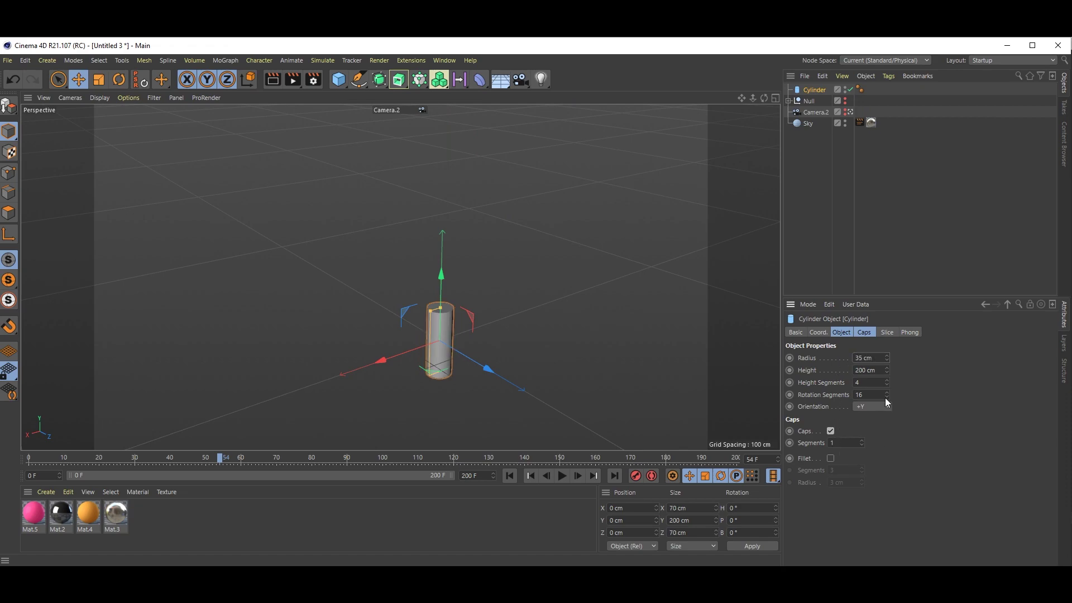
{"action": "left_click", "coordinate": [880, 371]}
{"action": "type", "text": "140"}
{"action": "key", "text": "Return"}
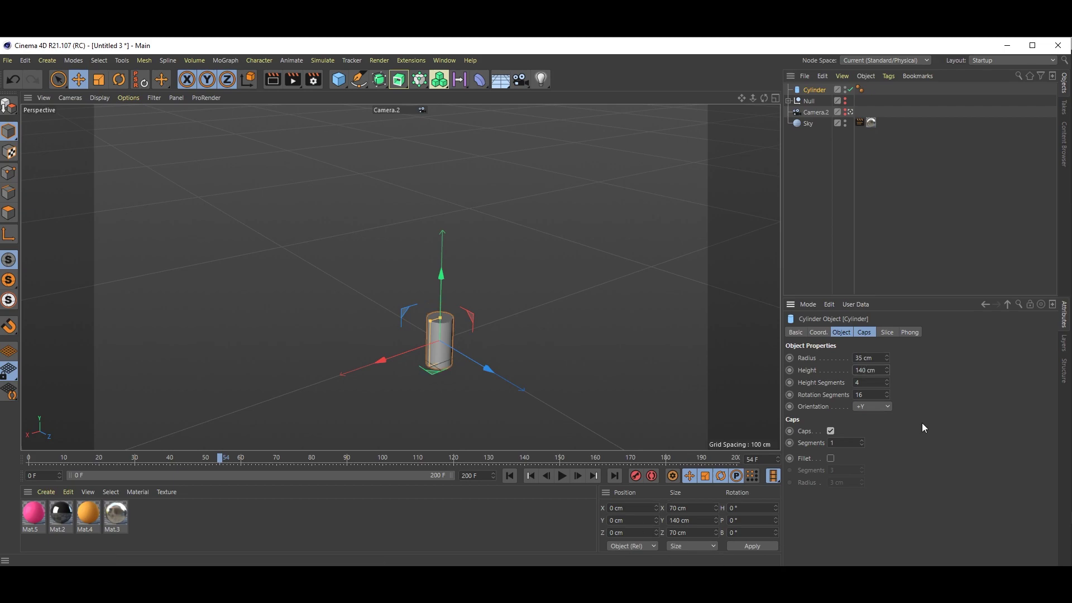
Lay the new cylinder along the +Z axis and disable it
{"action": "left_click", "coordinate": [875, 407]}
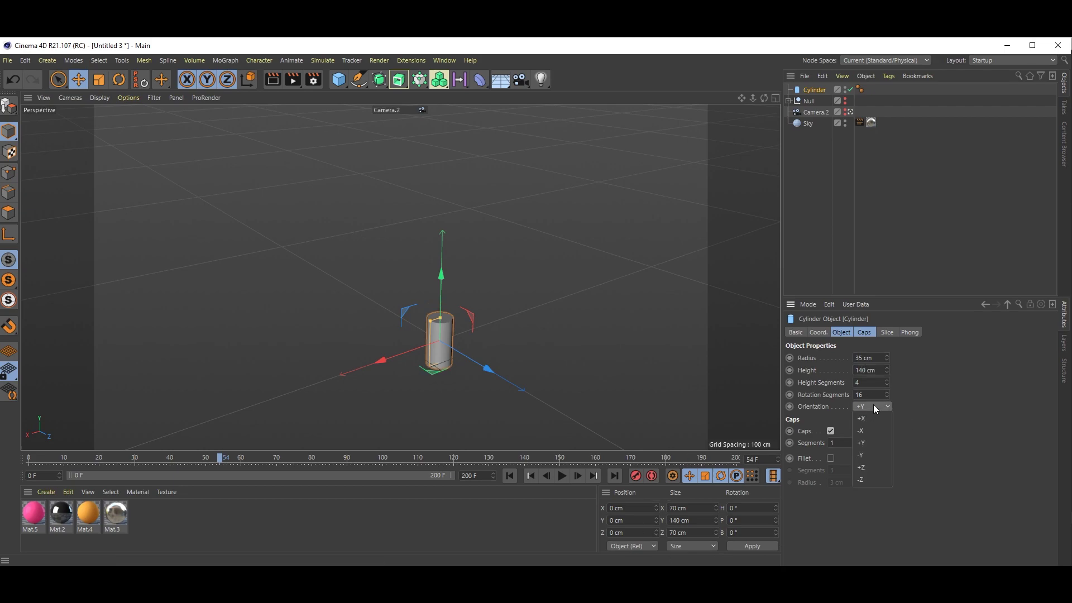
{"action": "left_click", "coordinate": [873, 470]}
{"action": "left_click_drag", "start_coordinate": [403, 344], "coordinate": [477, 340], "text": "alt"}
{"action": "scroll", "coordinate": [436, 361], "scroll_direction": "up", "scroll_amount": 3}
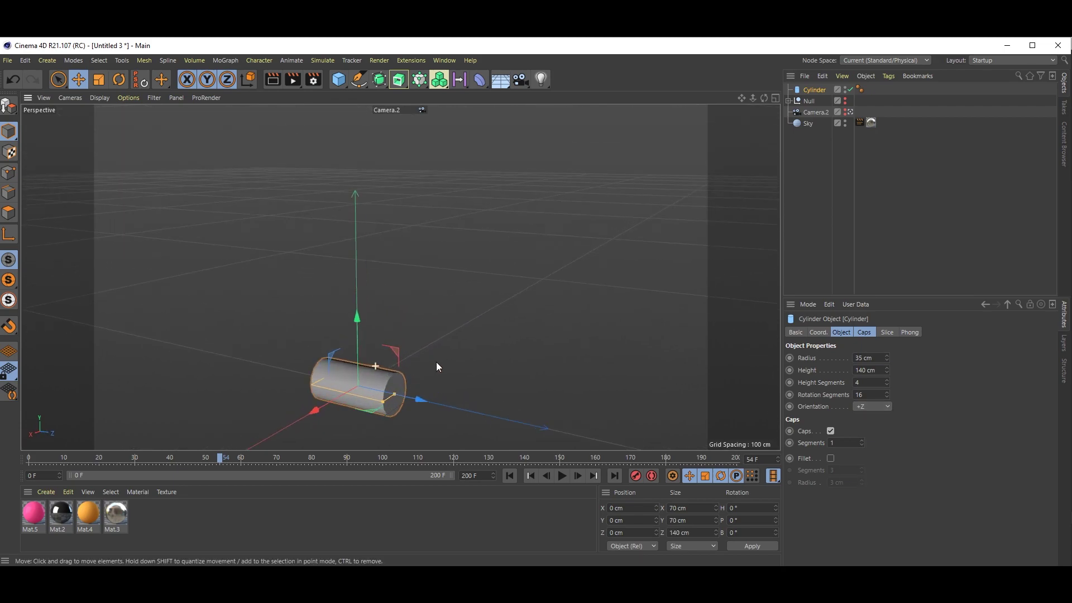
{"action": "middle_click_drag", "start_coordinate": [437, 362], "coordinate": [454, 312], "text": "alt"}
{"action": "scroll", "coordinate": [459, 310], "scroll_direction": "up", "scroll_amount": 3}
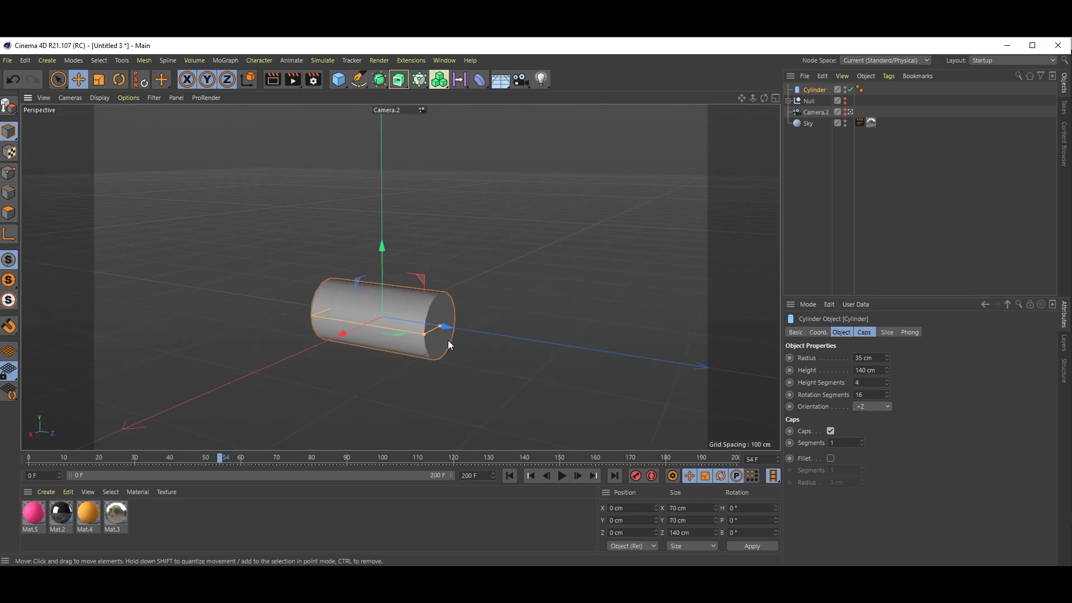
{"action": "left_click_drag", "start_coordinate": [449, 341], "coordinate": [413, 395], "text": "alt"}
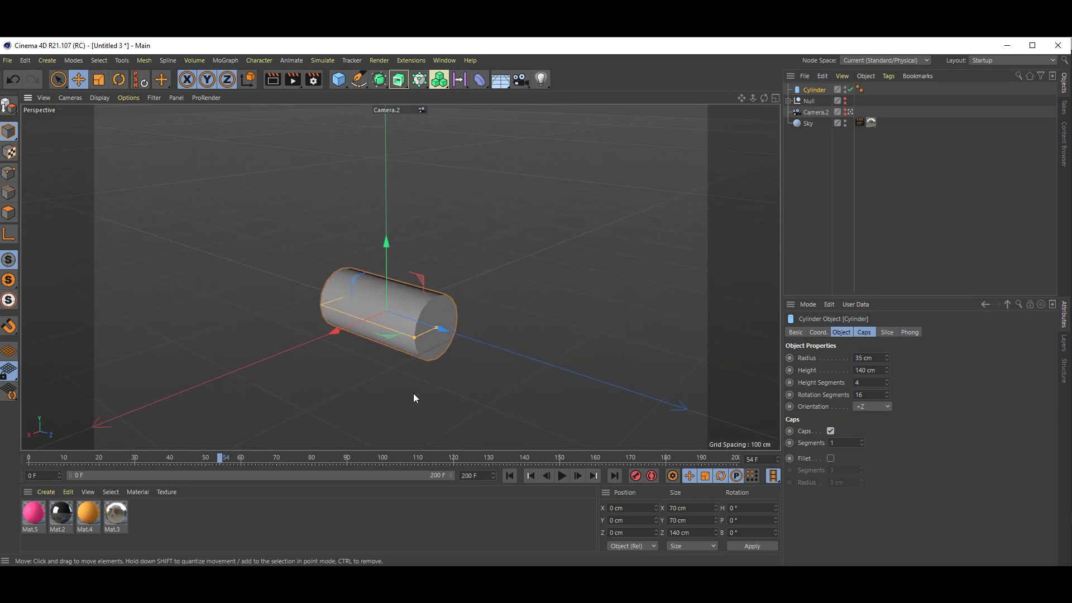
{"action": "left_click", "coordinate": [849, 89]}
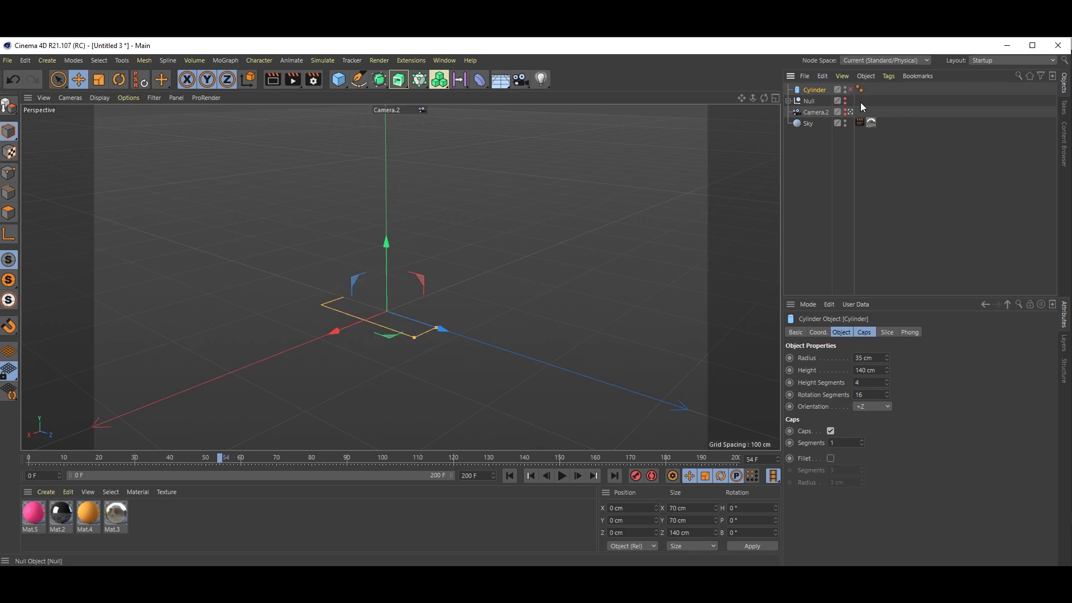
{"action": "left_click", "coordinate": [343, 83]}
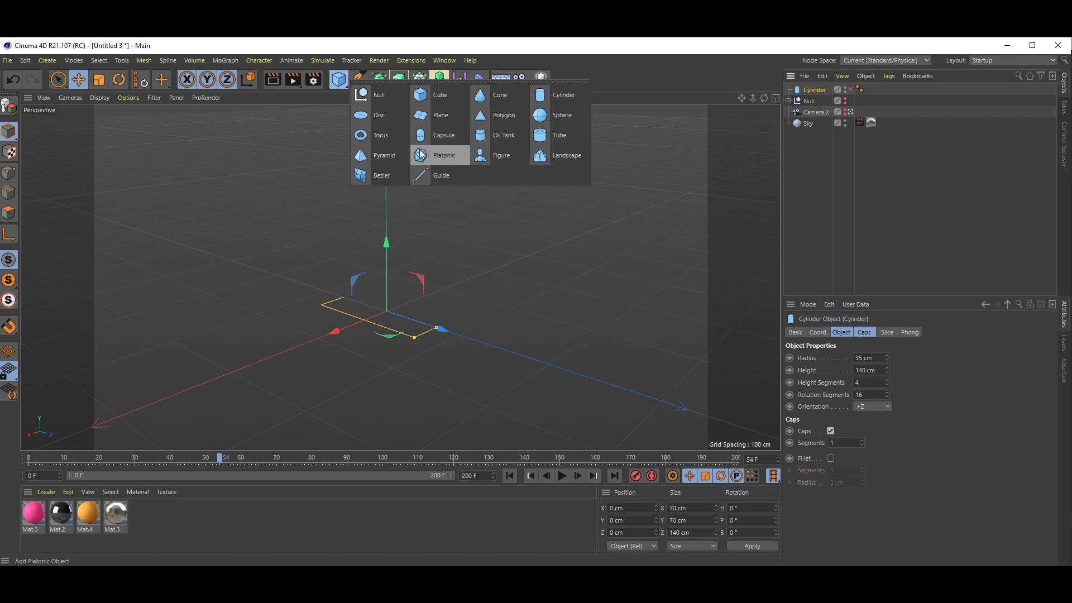
Add a capsule with 7 cm radius and 30 cm height
{"action": "left_click", "coordinate": [447, 141]}
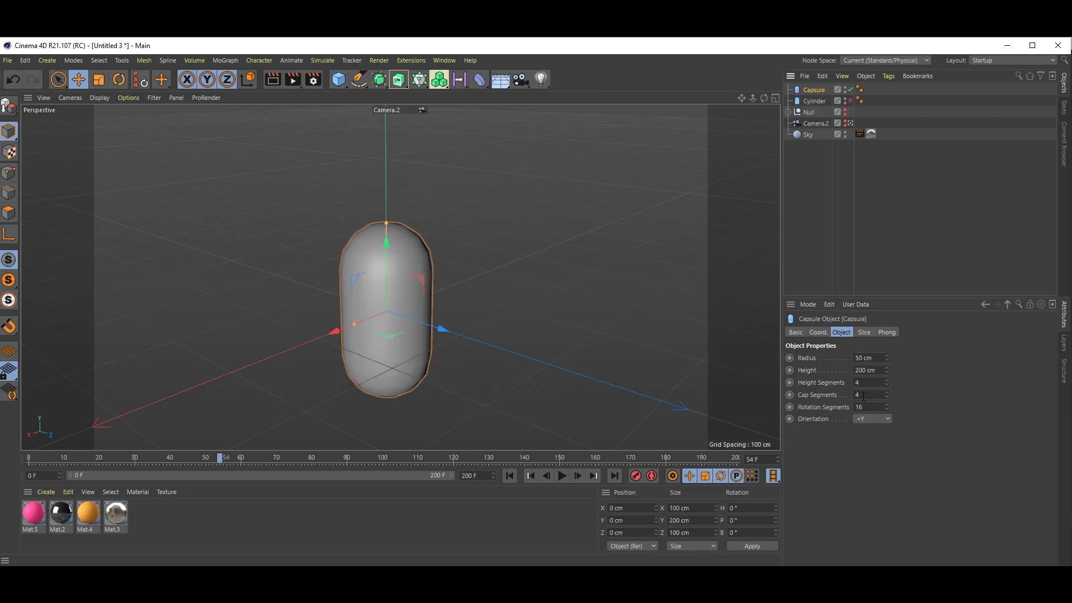
{"action": "left_click", "coordinate": [863, 358]}
{"action": "type", "text": "6"}
{"action": "key", "text": "Return"}
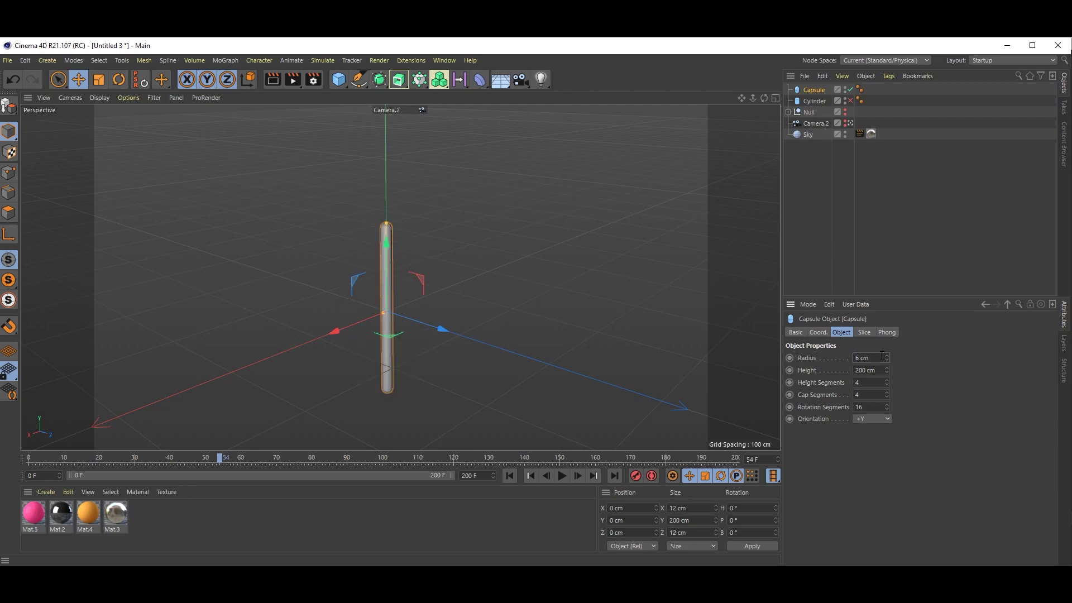
{"action": "left_click", "coordinate": [863, 358]}
{"action": "type", "text": "7"}
{"action": "key", "text": "Return"}
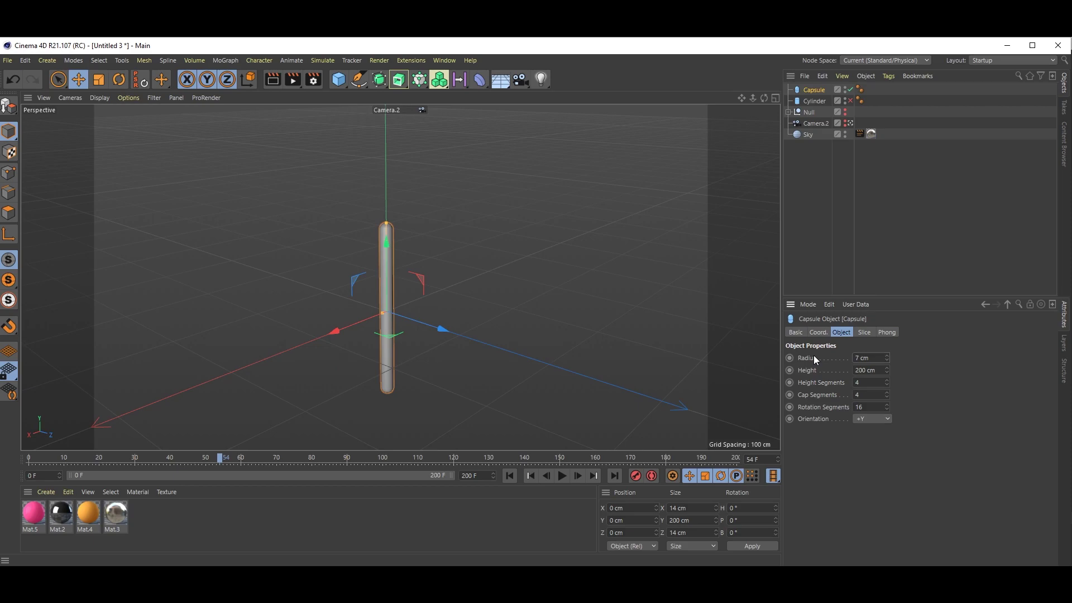
{"action": "left_click", "coordinate": [861, 369]}
{"action": "type", "text": "30"}
{"action": "key", "text": "Return"}
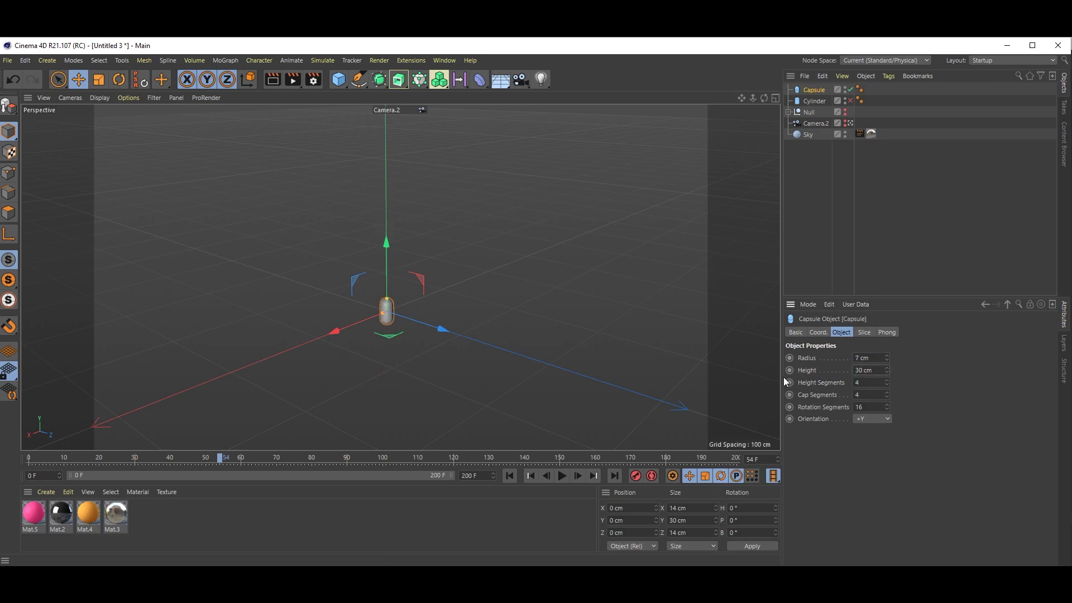
Give the capsule 1 height segment, 5 cap segments and 20 rotation segments
{"action": "left_click", "coordinate": [871, 382]}
{"action": "type", "text": "1"}
{"action": "double_click", "coordinate": [858, 407]}
{"action": "type", "text": "20"}
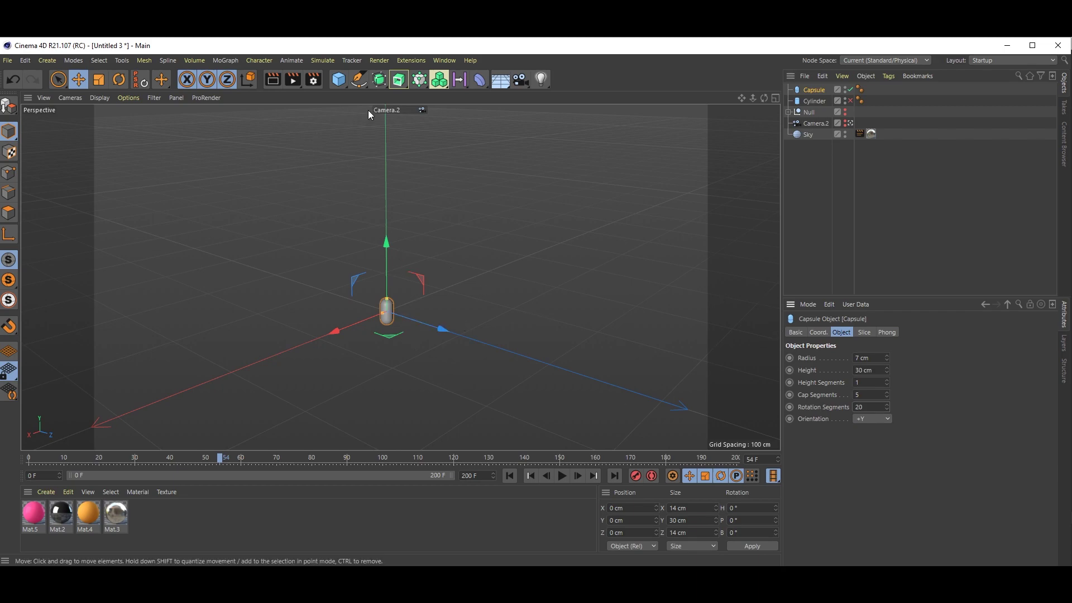
{"action": "left_click", "coordinate": [342, 84]}
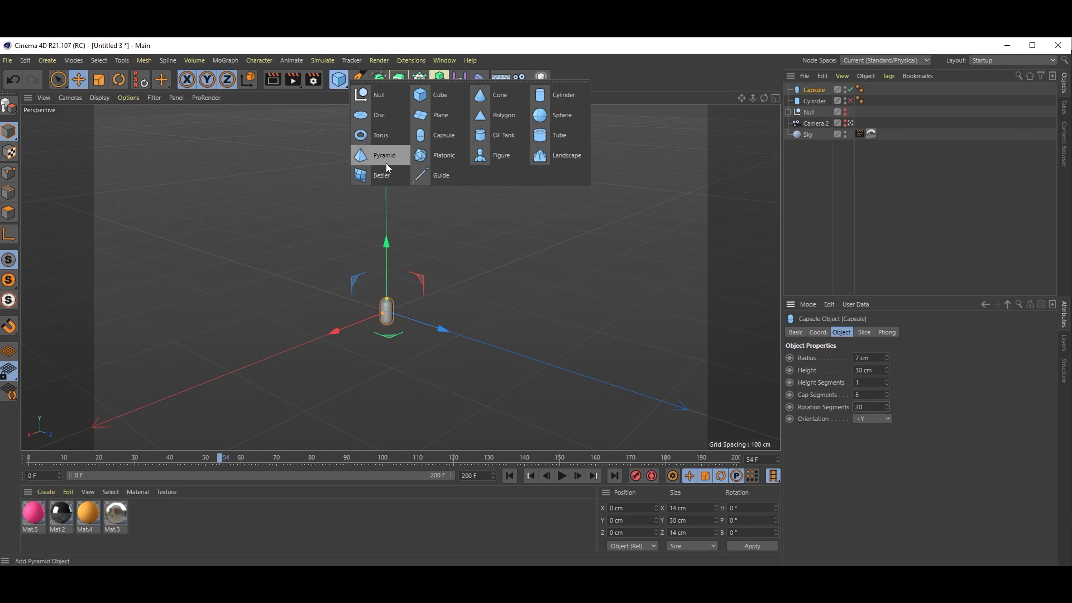
Add an icosahedron Platonic object with a 10 cm radius
{"action": "left_click", "coordinate": [435, 155]}
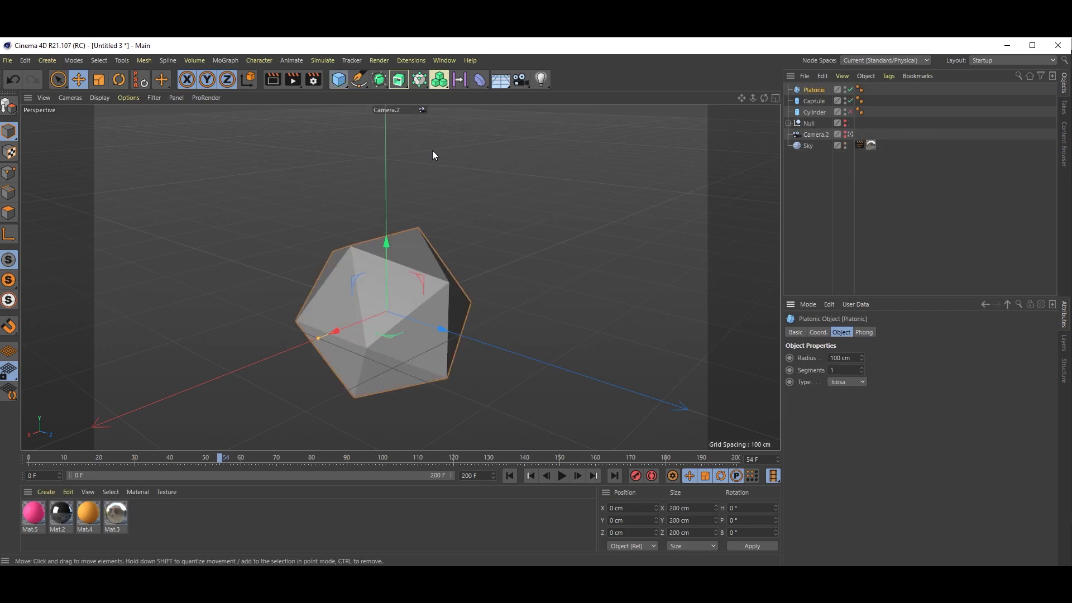
{"action": "left_click", "coordinate": [854, 357]}
{"action": "type", "text": "10"}
{"action": "key", "text": "Return"}
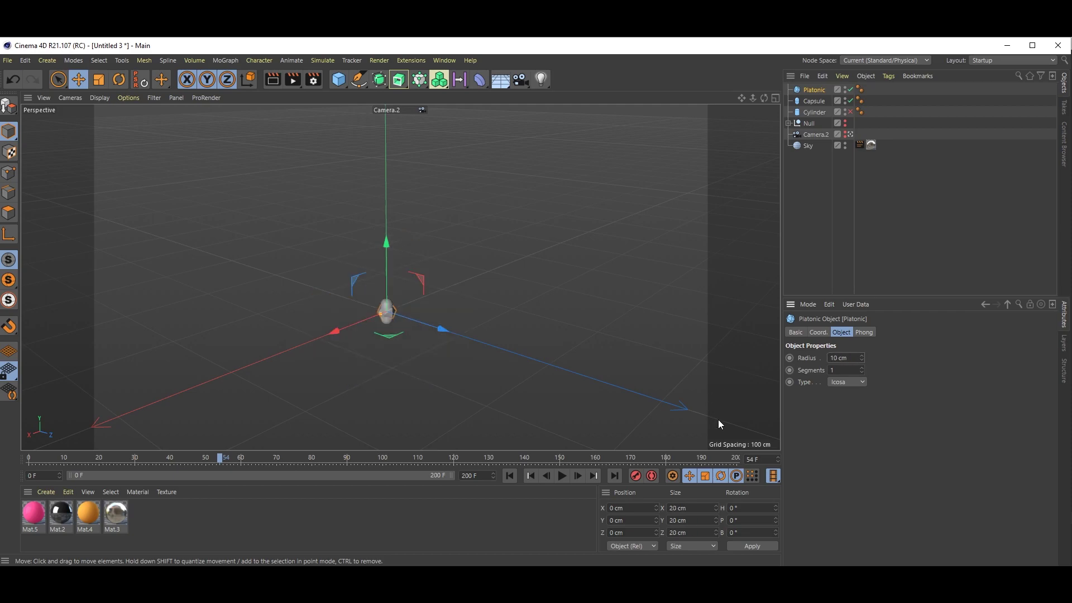
Add a cube sized 12 cm in X, Y and Z
{"action": "left_click", "coordinate": [339, 84]}
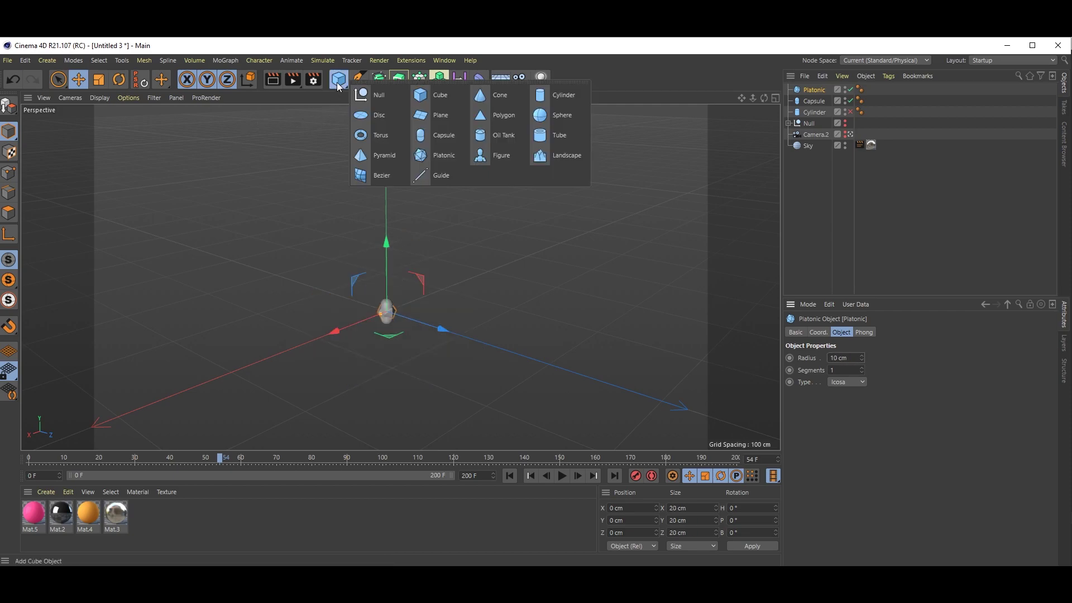
{"action": "left_click", "coordinate": [432, 96]}
{"action": "double_click", "coordinate": [850, 358]}
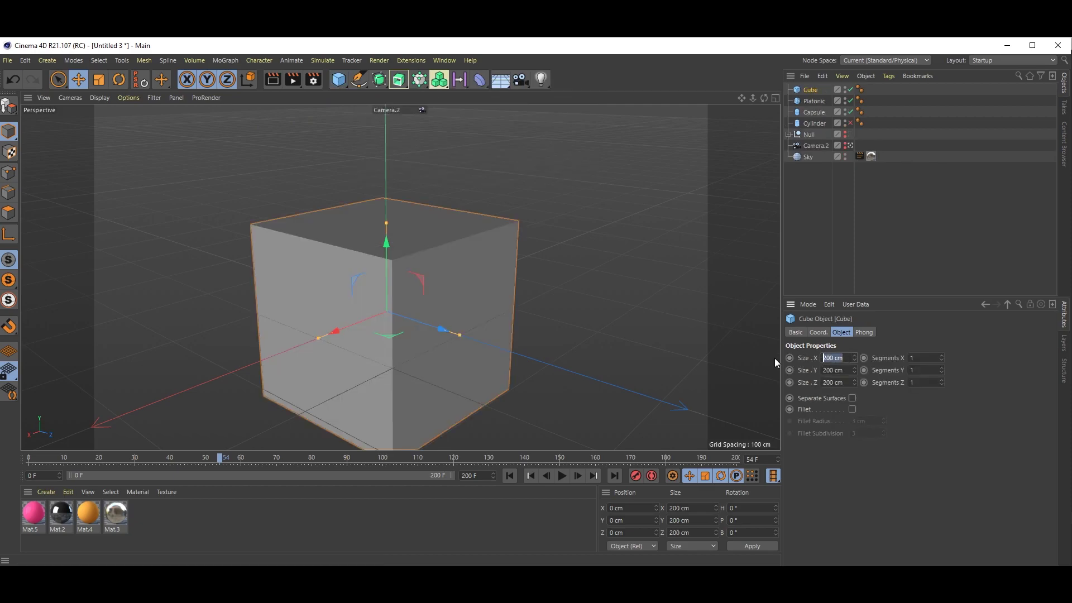
{"action": "type", "text": "12"}
{"action": "key", "text": "Tab"}
{"action": "type", "text": "12"}
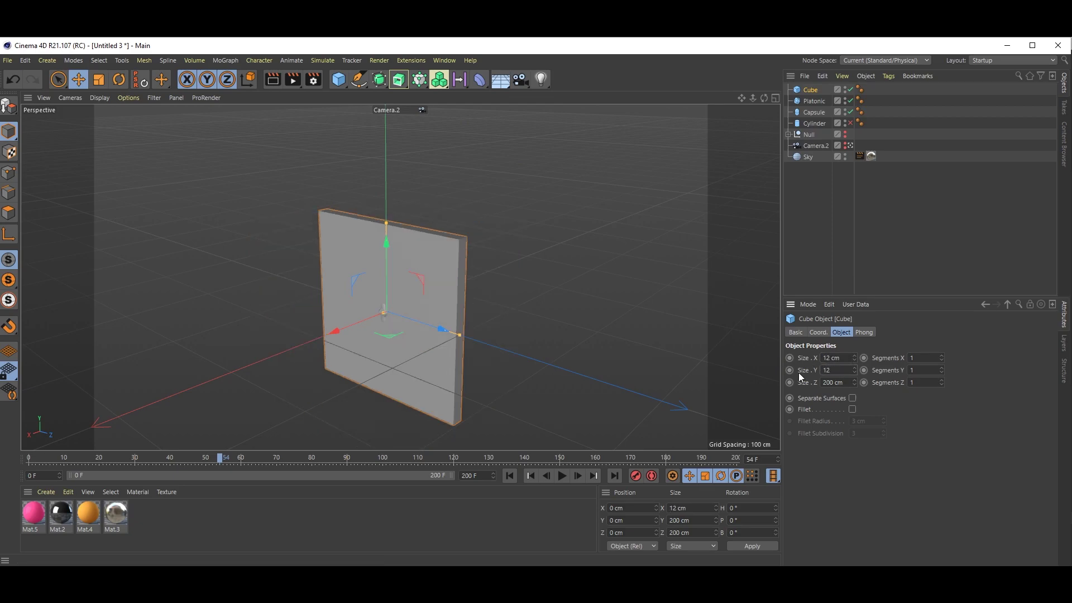
{"action": "key", "text": "Tab"}
{"action": "type", "text": "12"}
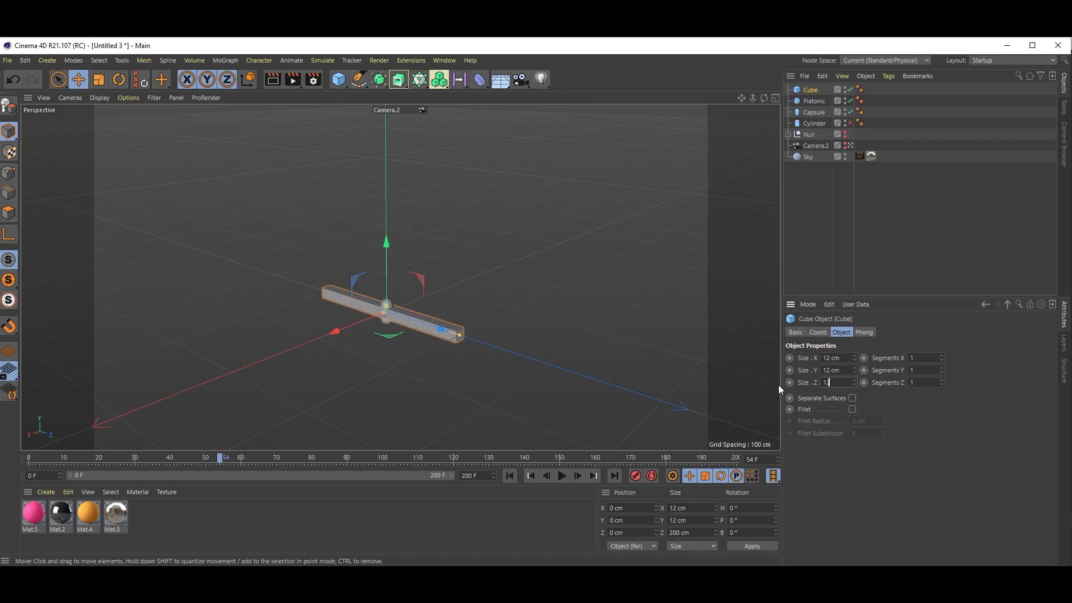
{"action": "key", "text": "Return"}
Enable fillet on the cube with a 0.6 cm fillet radius
{"action": "left_click", "coordinate": [852, 409]}
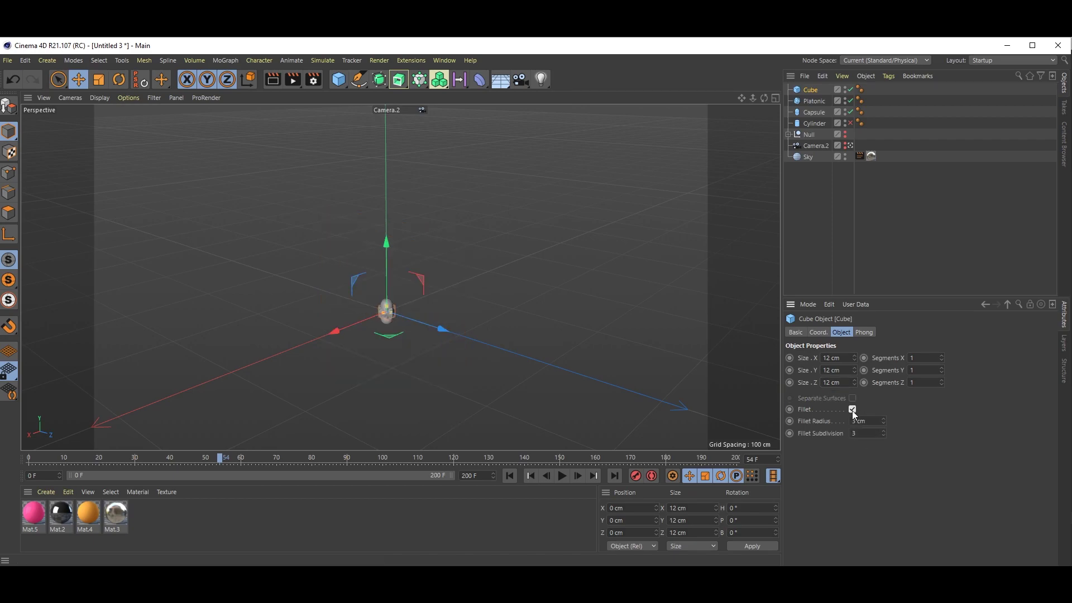
{"action": "left_click", "coordinate": [854, 421]}
{"action": "key", "text": "BackSpace"}
{"action": "type", "text": ".6"}
{"action": "key", "text": "Return"}
Move the cube aside and shift the capsule to X 28.654 cm so nothing overlaps
{"action": "scroll", "coordinate": [394, 312], "scroll_direction": "up", "scroll_amount": 6}
{"action": "scroll", "coordinate": [412, 335], "scroll_direction": "up", "scroll_amount": 3}
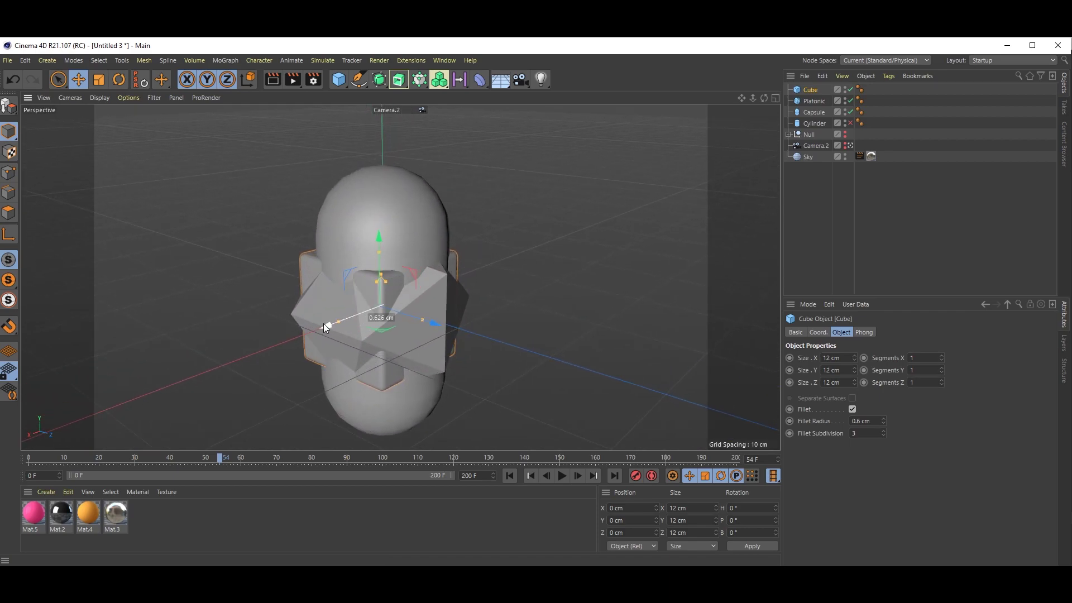
{"action": "left_click_drag", "start_coordinate": [326, 325], "coordinate": [504, 230]}
{"action": "scroll", "coordinate": [407, 257], "scroll_direction": "down", "scroll_amount": 3}
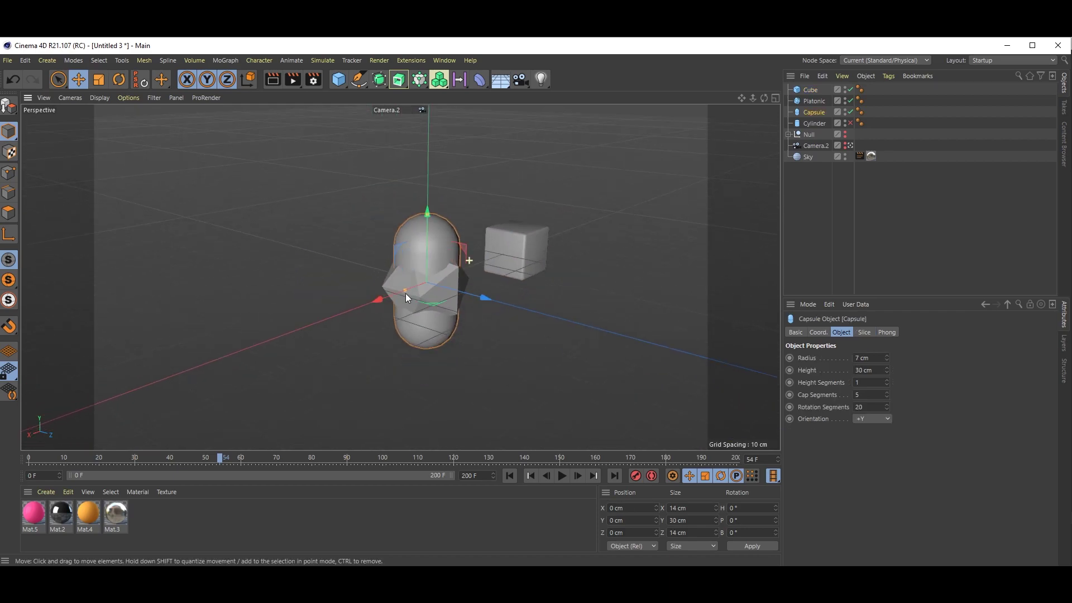
{"action": "left_click_drag", "start_coordinate": [383, 297], "coordinate": [300, 357]}
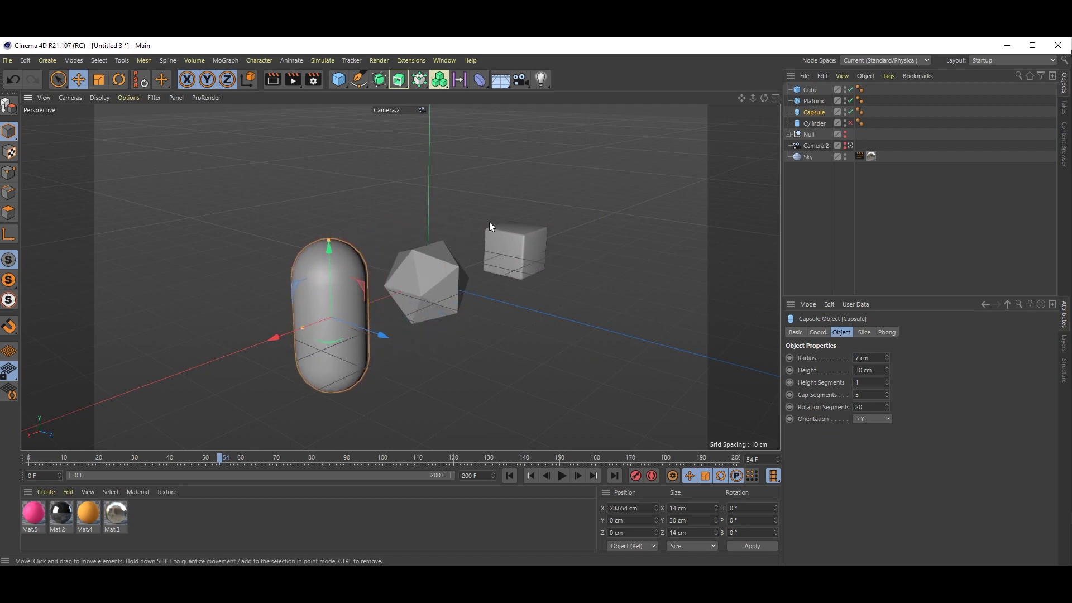
{"action": "middle_click_drag", "start_coordinate": [489, 223], "coordinate": [419, 289], "text": "alt"}
Add a MoGraph Cloner and place Cube, Platonic and Capsule inside it
{"action": "left_click", "coordinate": [219, 59]}
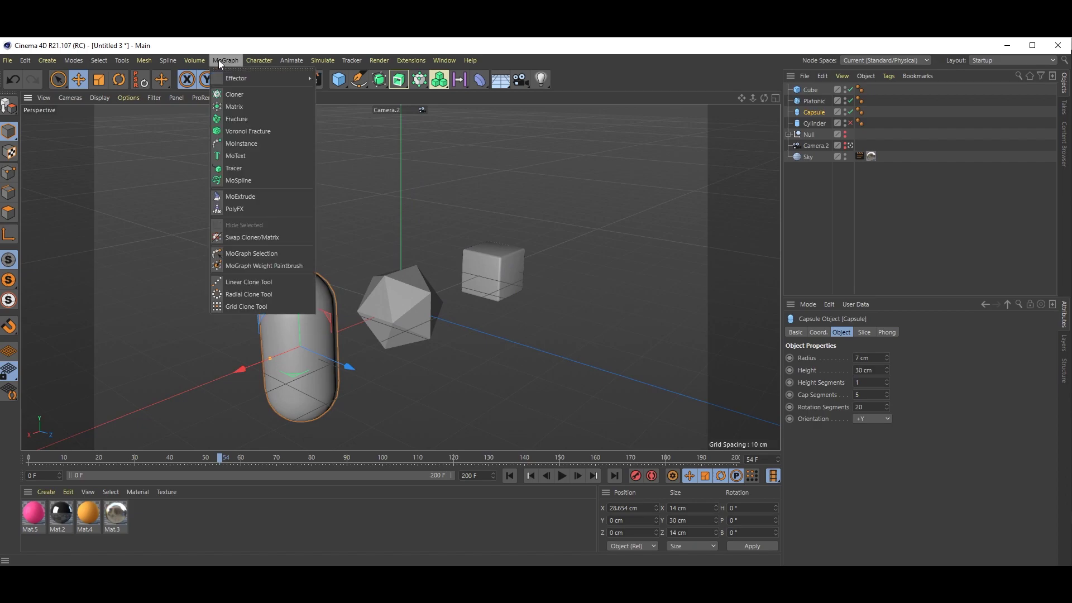
{"action": "left_click", "coordinate": [221, 95]}
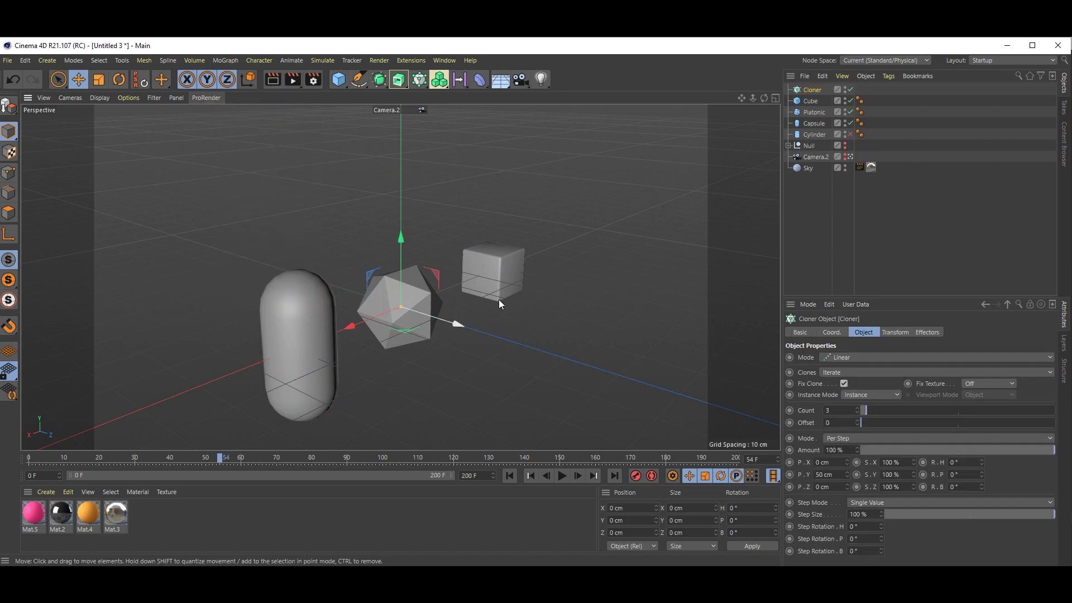
{"action": "left_click", "coordinate": [811, 101]}
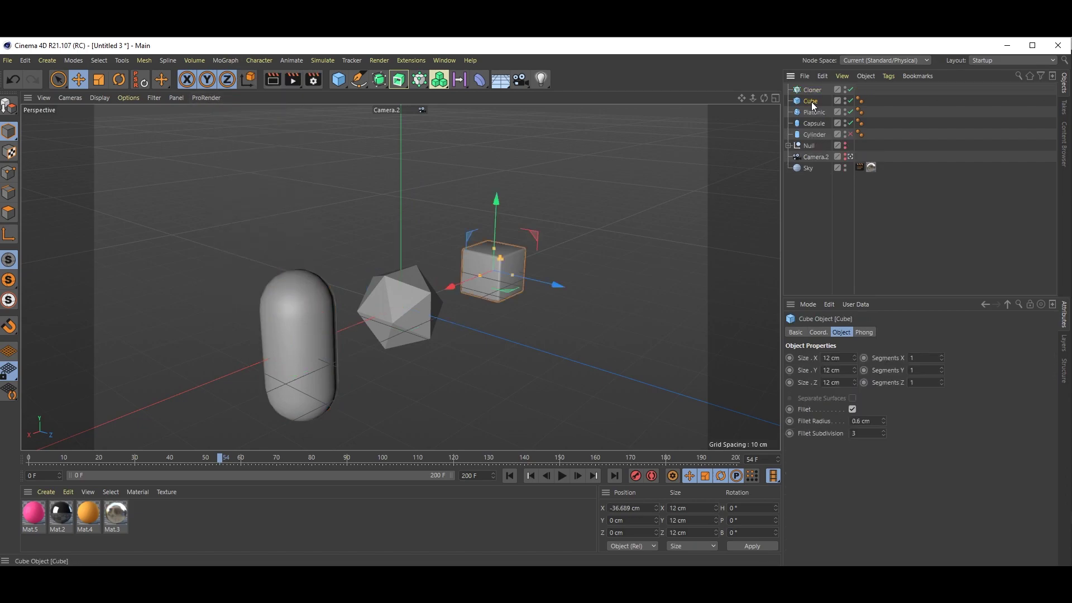
{"action": "left_click", "coordinate": [816, 113], "text": "ctrl"}
{"action": "left_click", "coordinate": [811, 122], "text": "ctrl"}
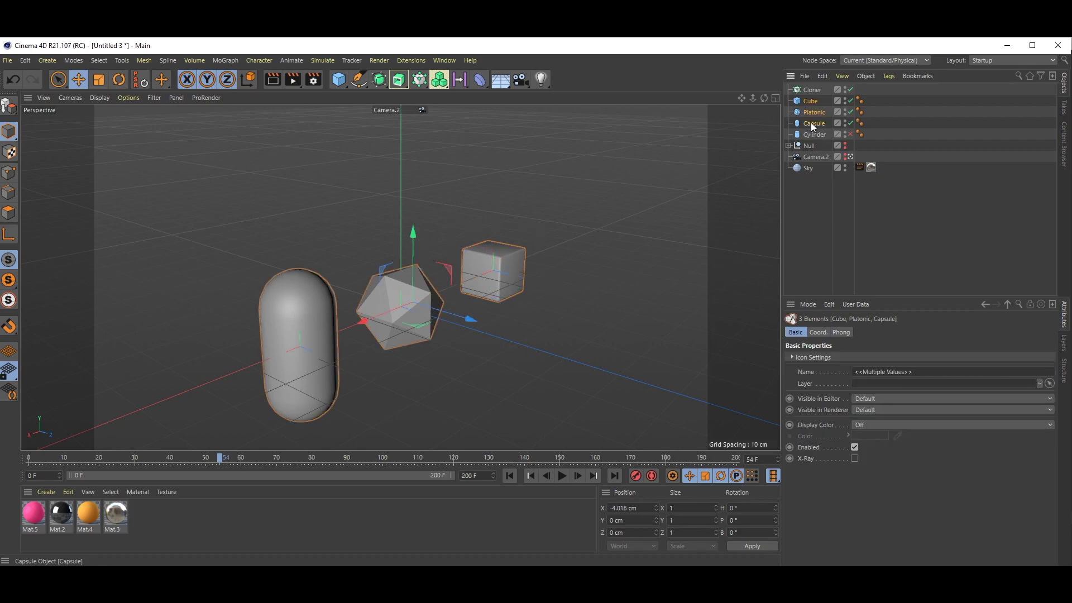
{"action": "left_click_drag", "start_coordinate": [815, 89], "coordinate": [815, 89]}
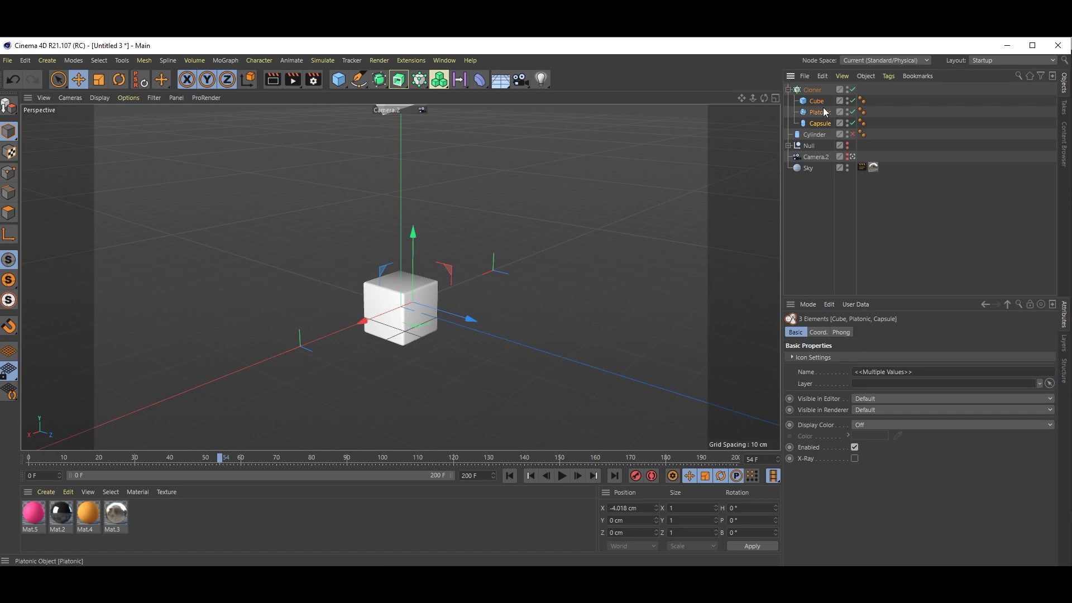
Set the Cloner to Object mode using the Cylinder, and make the Cylinder visible
{"action": "left_click", "coordinate": [813, 89]}
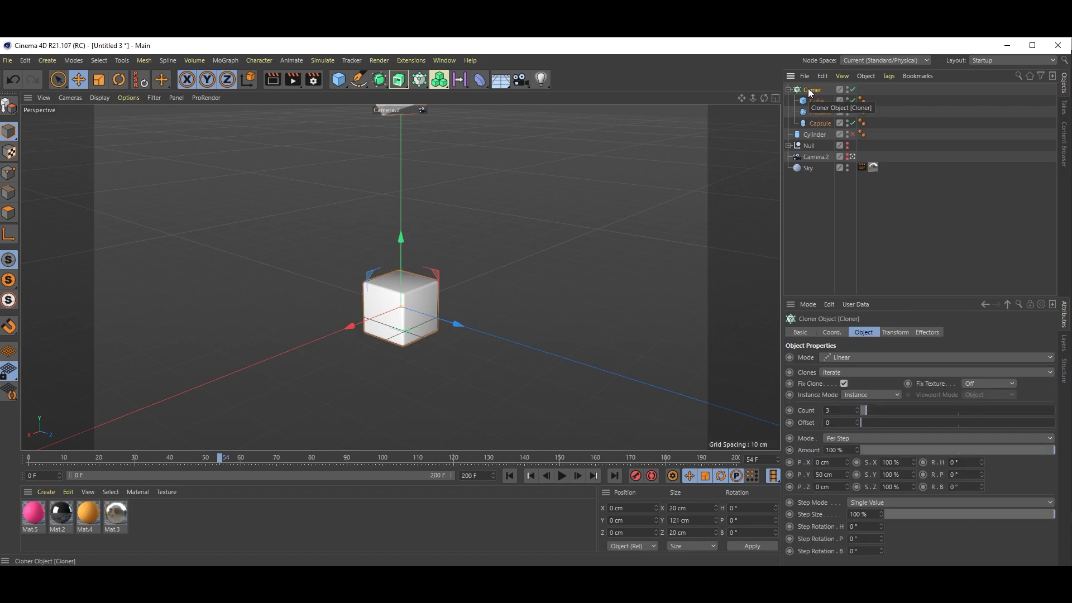
{"action": "left_click", "coordinate": [855, 357]}
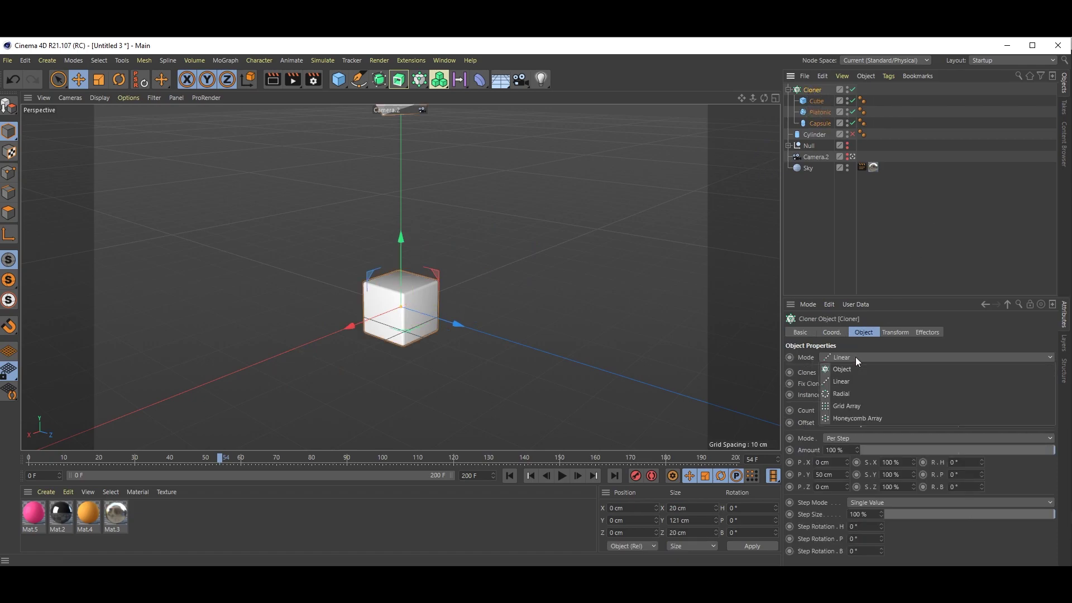
{"action": "left_click", "coordinate": [863, 369]}
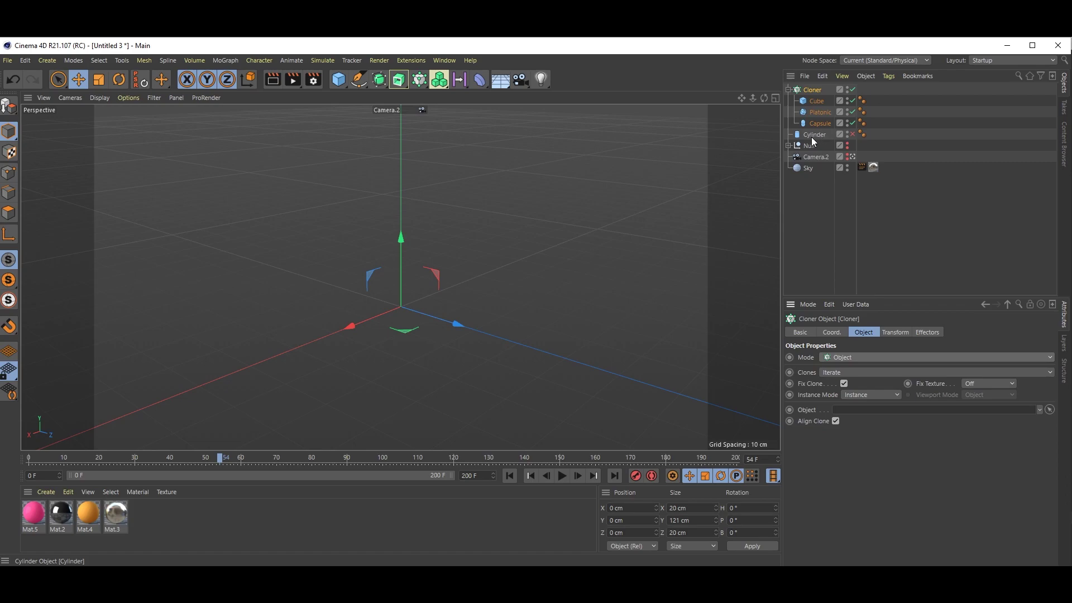
{"action": "left_click_drag", "start_coordinate": [815, 135], "coordinate": [860, 413]}
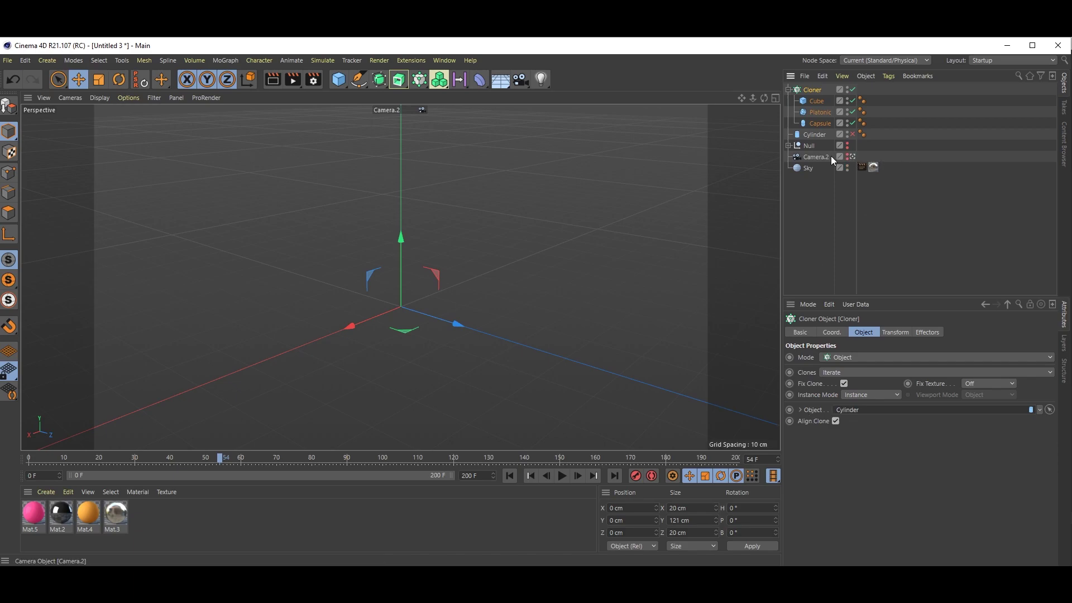
{"action": "left_click", "coordinate": [852, 134]}
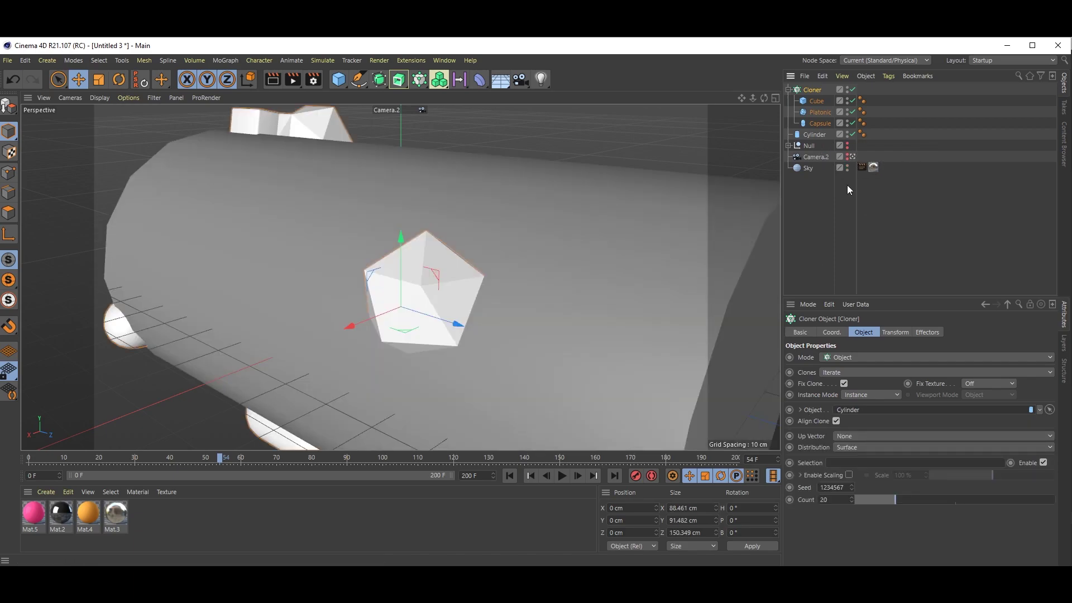
Set the Cloner to Volume distribution with a count of 100 clones inside the cylinder
{"action": "scroll", "coordinate": [693, 276], "scroll_direction": "down", "scroll_amount": 5}
{"action": "left_click_drag", "start_coordinate": [565, 290], "coordinate": [692, 266], "text": "alt"}
{"action": "left_click_drag", "start_coordinate": [597, 333], "coordinate": [463, 313], "text": "alt"}
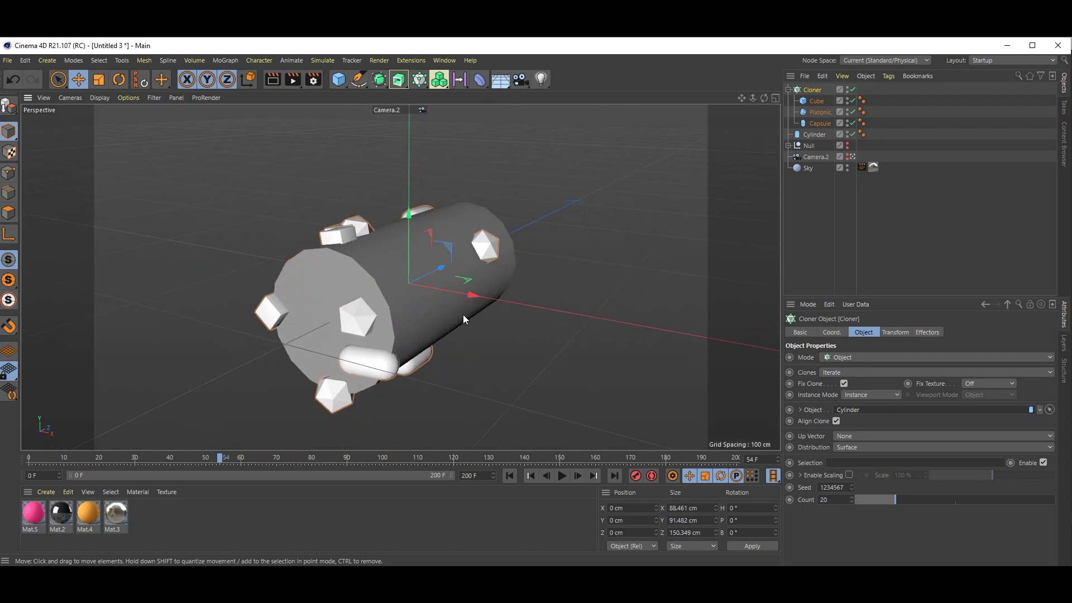
{"action": "left_click", "coordinate": [851, 446]}
{"action": "left_click", "coordinate": [876, 508]}
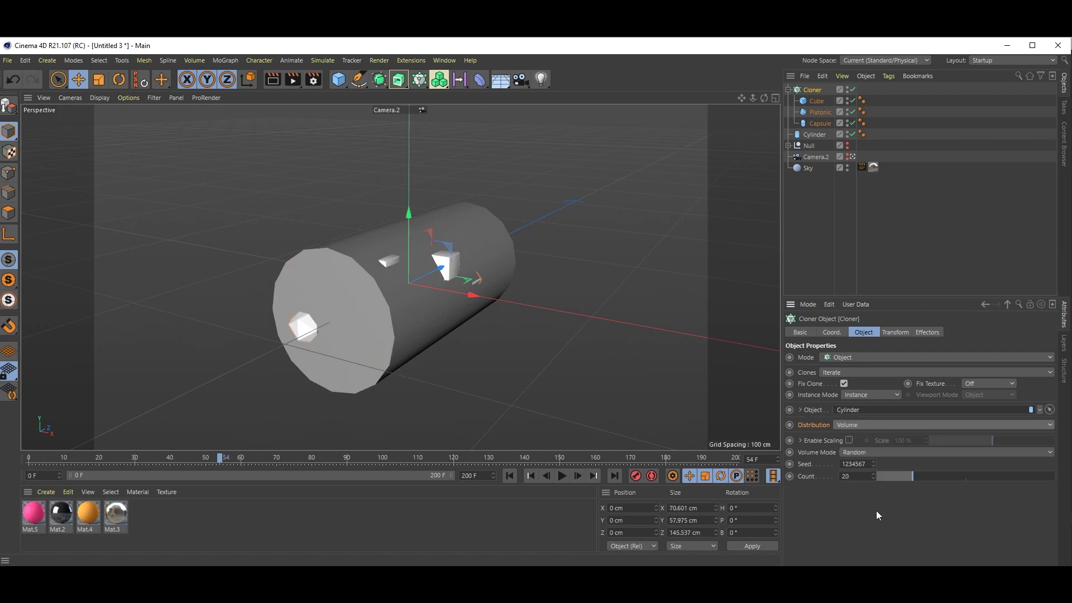
{"action": "left_click", "coordinate": [848, 476]}
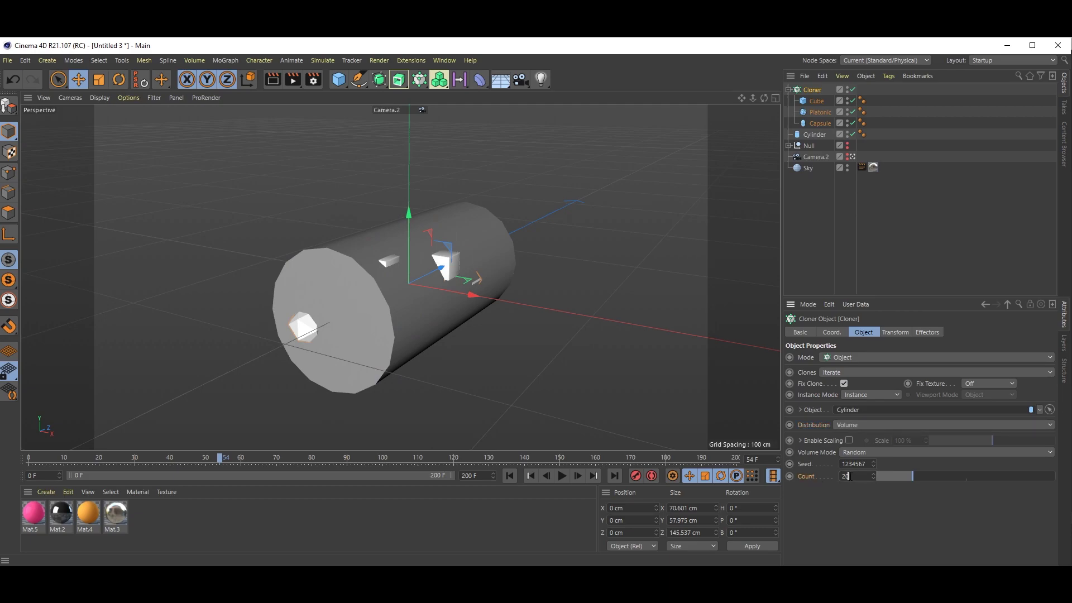
{"action": "type", "text": "100"}
{"action": "key", "text": "Return"}
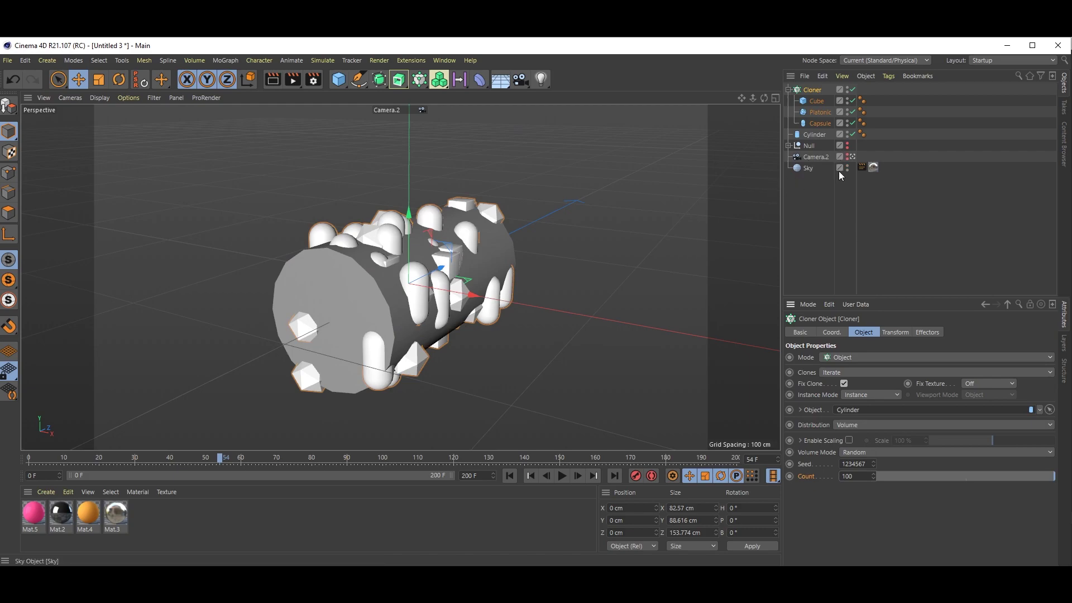
Hide the Cylinder in the viewport so only the clone cluster shows
{"action": "left_click", "coordinate": [814, 135]}
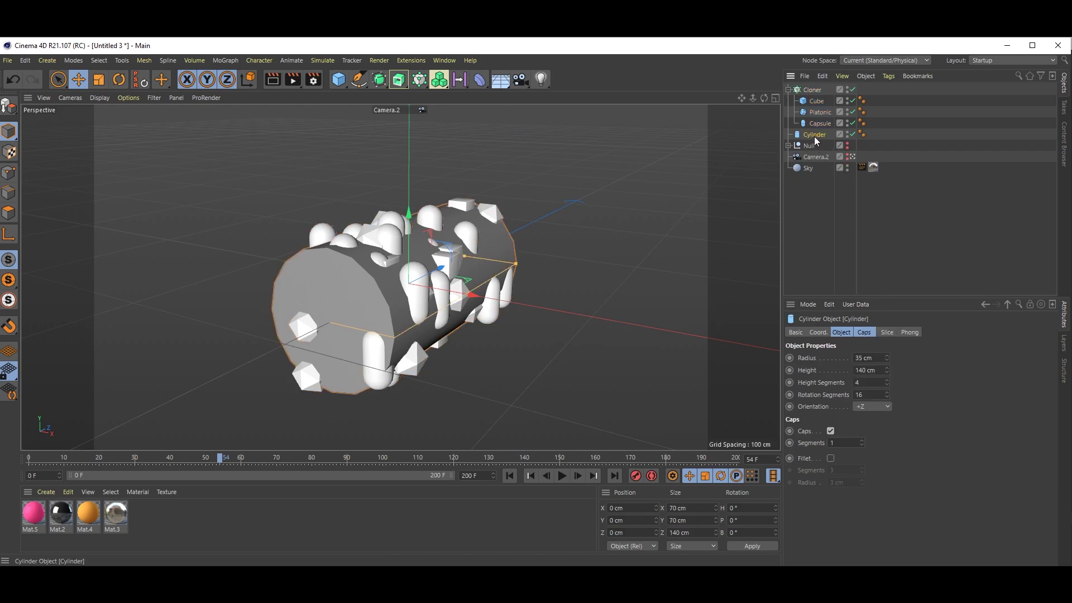
{"action": "left_click", "coordinate": [847, 134]}
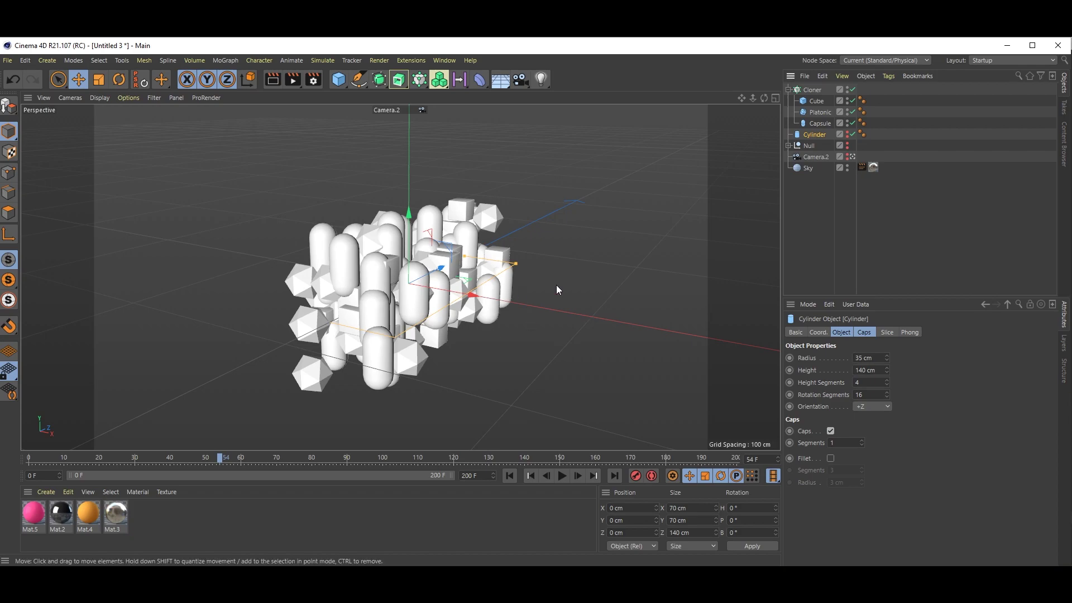
{"action": "left_click_drag", "start_coordinate": [516, 313], "coordinate": [469, 296], "text": "alt"}
Give the Cube a Rigid Body dynamics tag with collision friction set to 0
{"action": "left_click", "coordinate": [815, 102]}
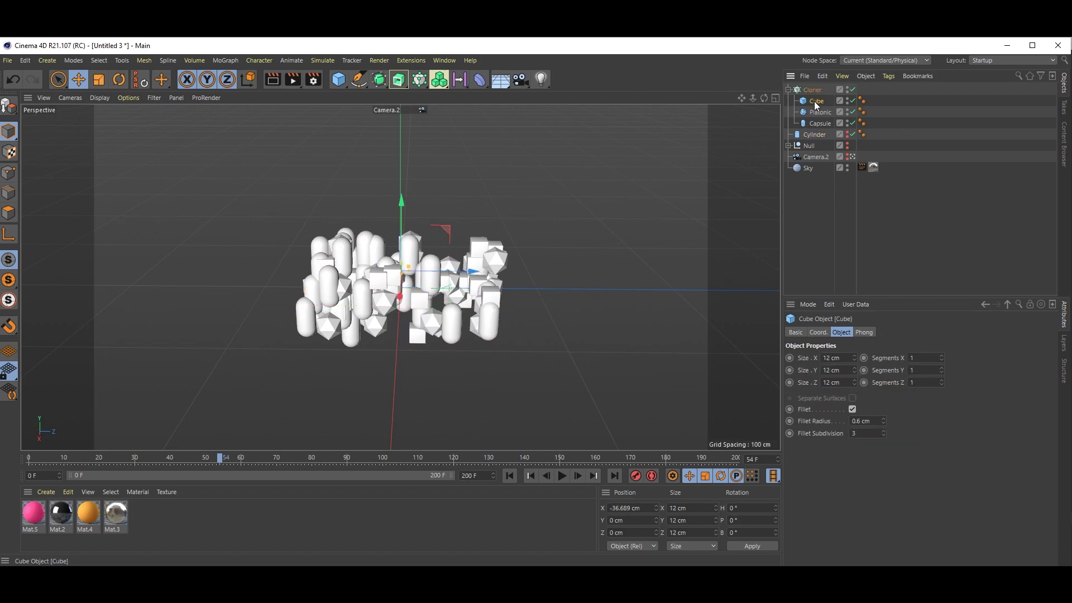
{"action": "right_click", "coordinate": [814, 102]}
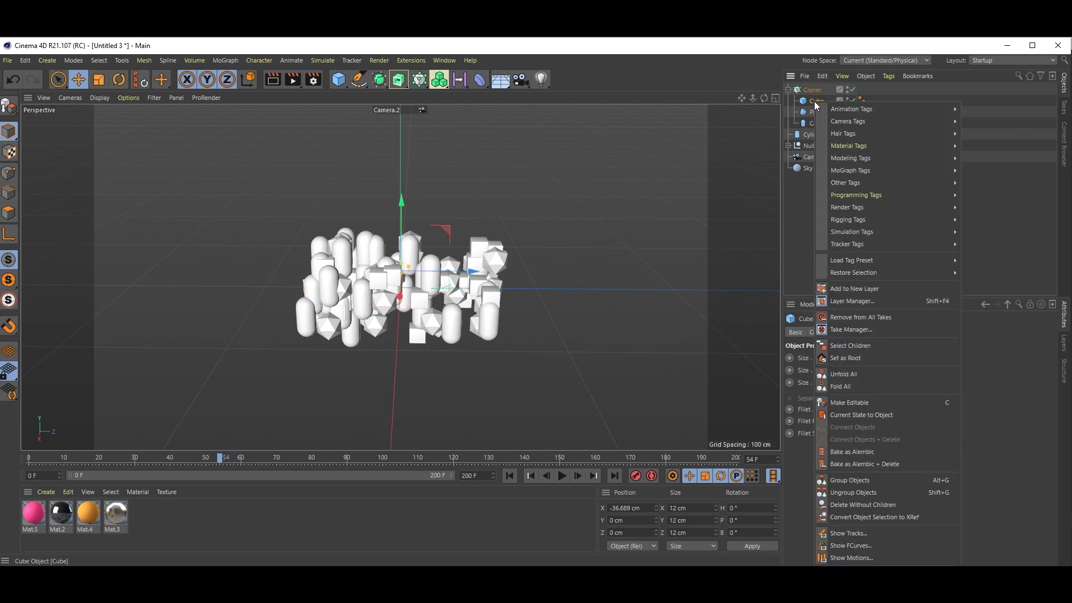
{"action": "mouse_move", "coordinate": [849, 234]}
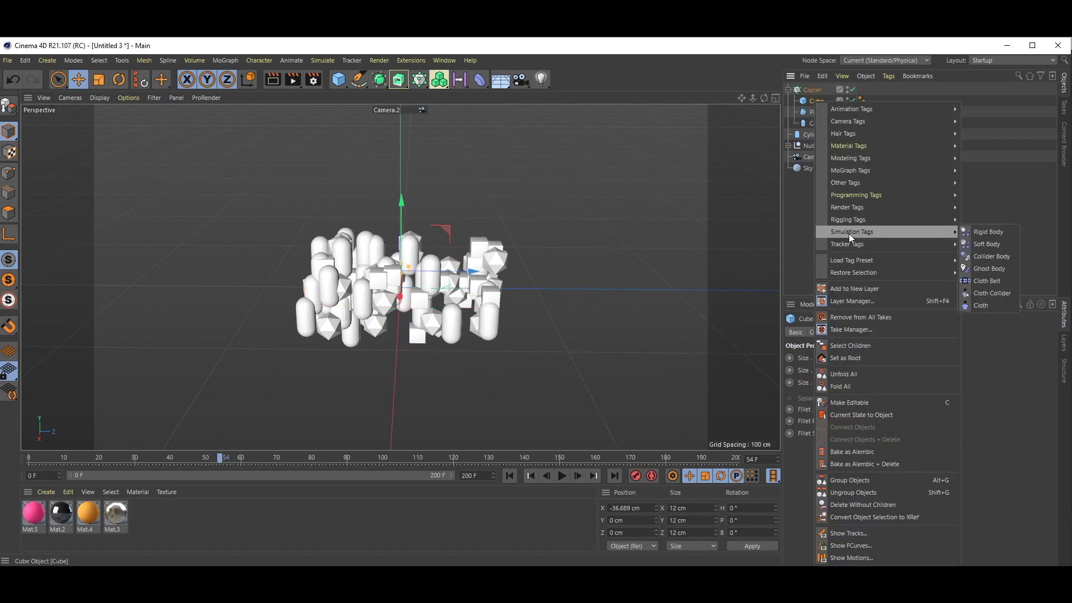
{"action": "left_click", "coordinate": [1001, 237]}
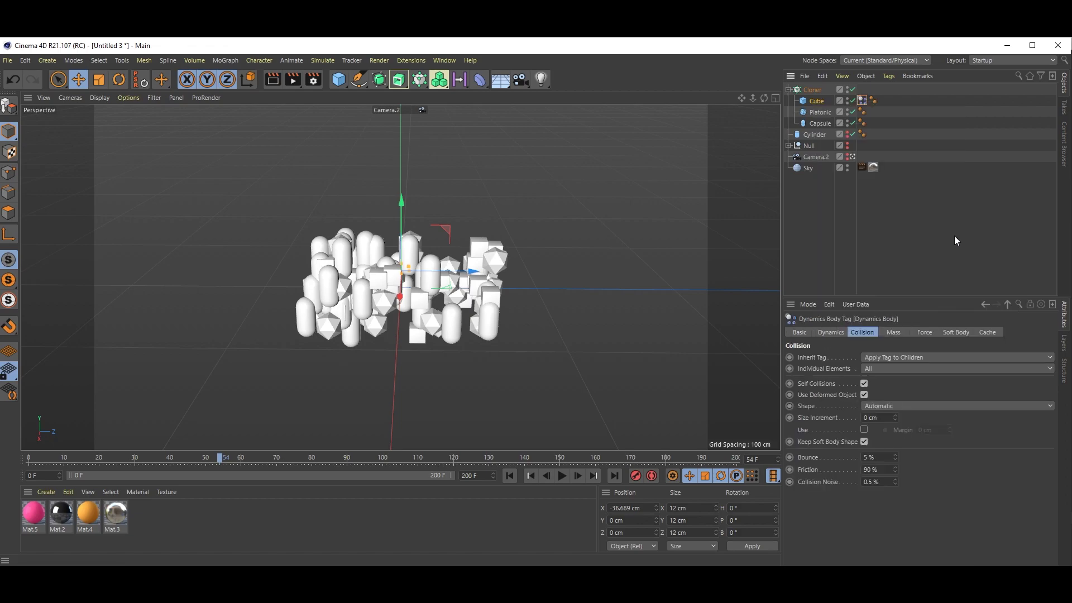
{"action": "left_click", "coordinate": [830, 332]}
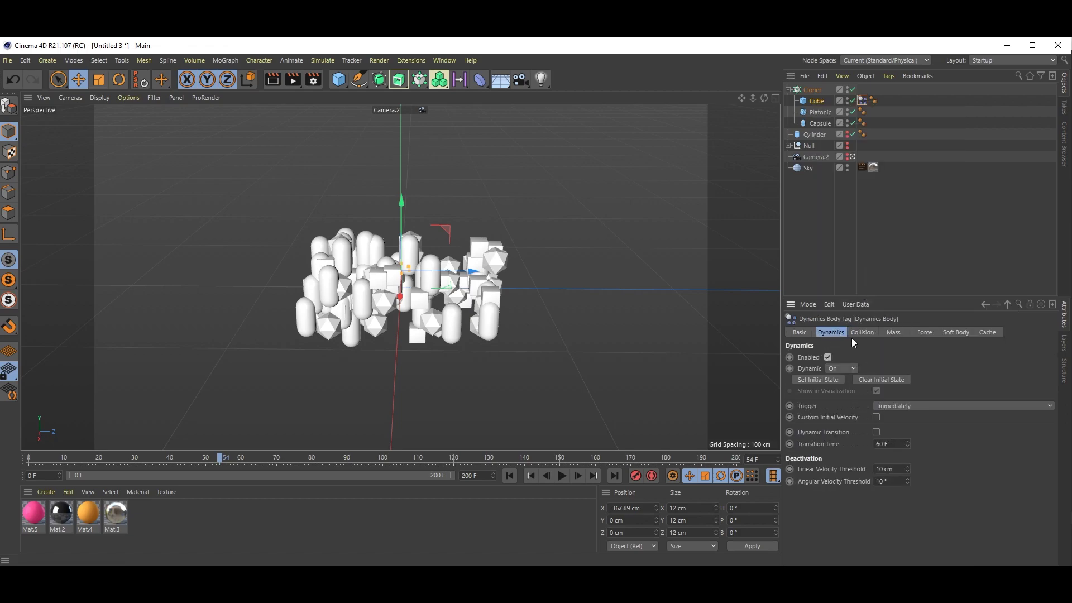
{"action": "left_click", "coordinate": [859, 333]}
{"action": "left_click", "coordinate": [888, 469]}
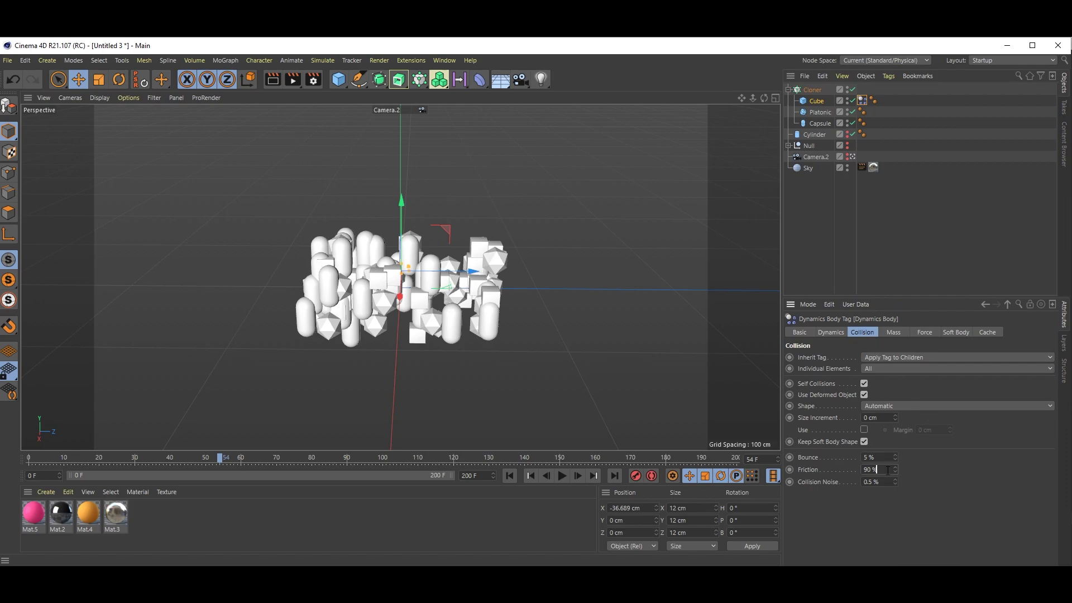
{"action": "left_click_drag", "start_coordinate": [888, 470], "coordinate": [828, 471]}
{"action": "type", "text": "0"}
{"action": "left_click_drag", "start_coordinate": [862, 100], "coordinate": [888, 100]}
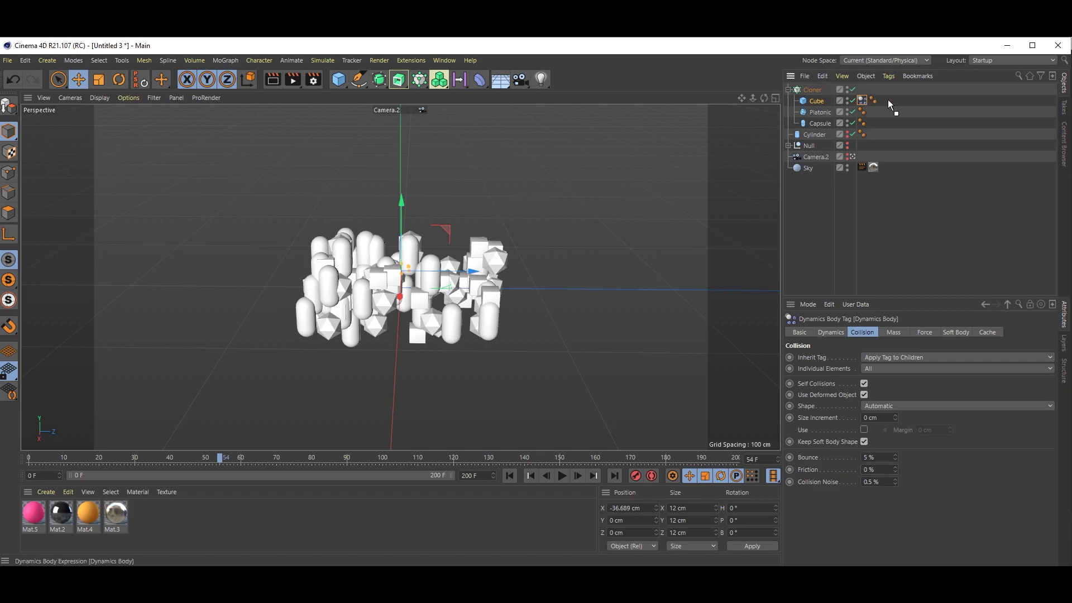
On the Force tab, set Follow Position to 15 and Follow Rotation to 15
{"action": "left_click", "coordinate": [925, 333]}
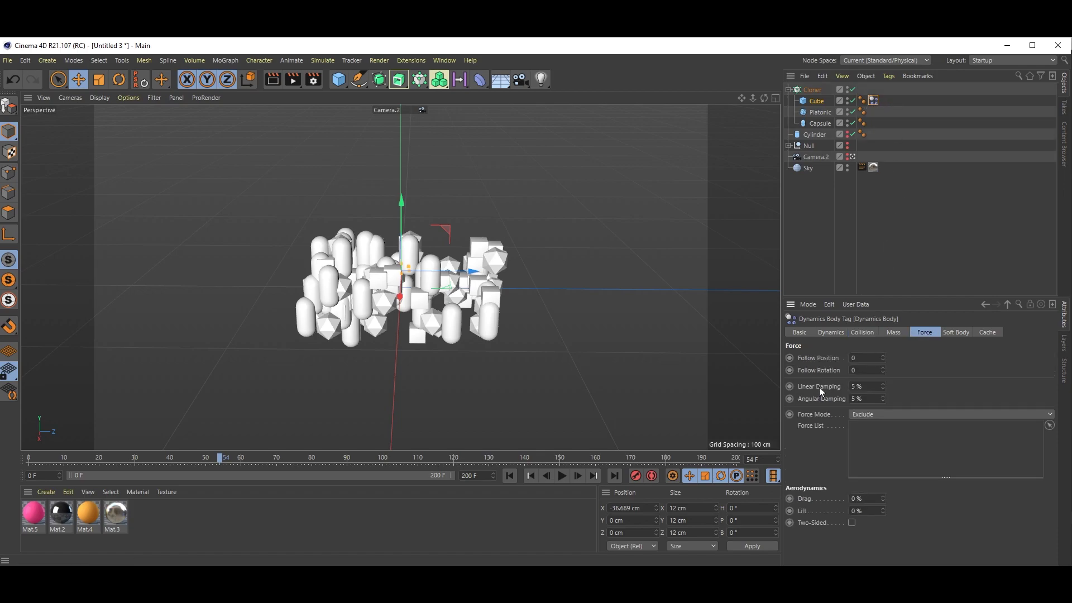
{"action": "left_click", "coordinate": [852, 358]}
{"action": "type", "text": "15"}
{"action": "left_click", "coordinate": [859, 369]}
{"action": "type", "text": "15"}
{"action": "key", "text": "Return"}
{"action": "left_click", "coordinate": [873, 102]}
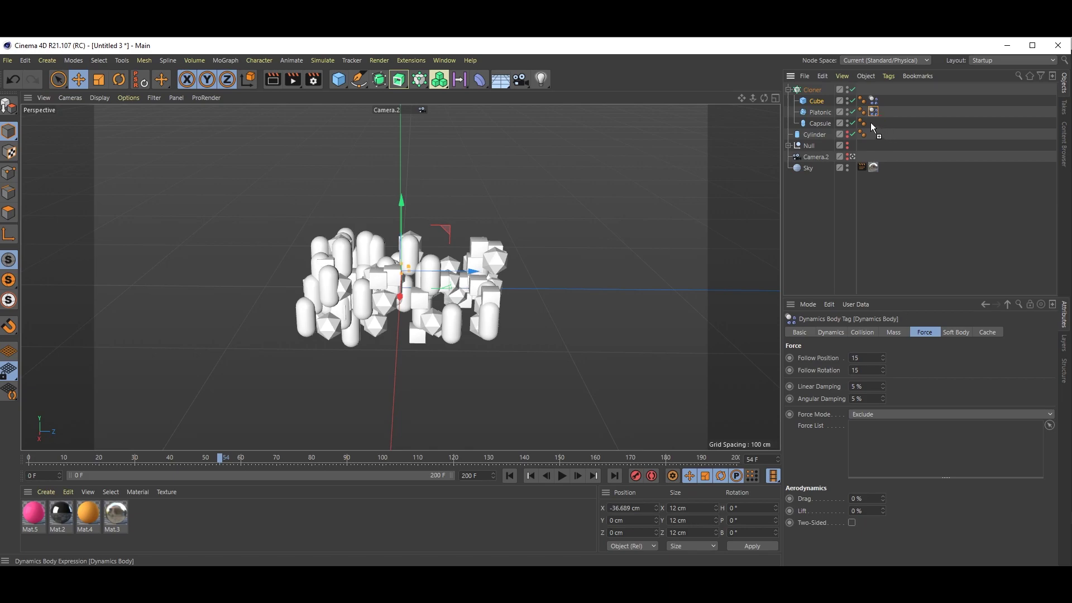
Copy the Cube's Dynamics Body tag onto Capsule and rewind to frame 0
{"action": "left_click_drag", "start_coordinate": [871, 122], "coordinate": [871, 123], "text": "ctrl"}
{"action": "left_click", "coordinate": [510, 477]}
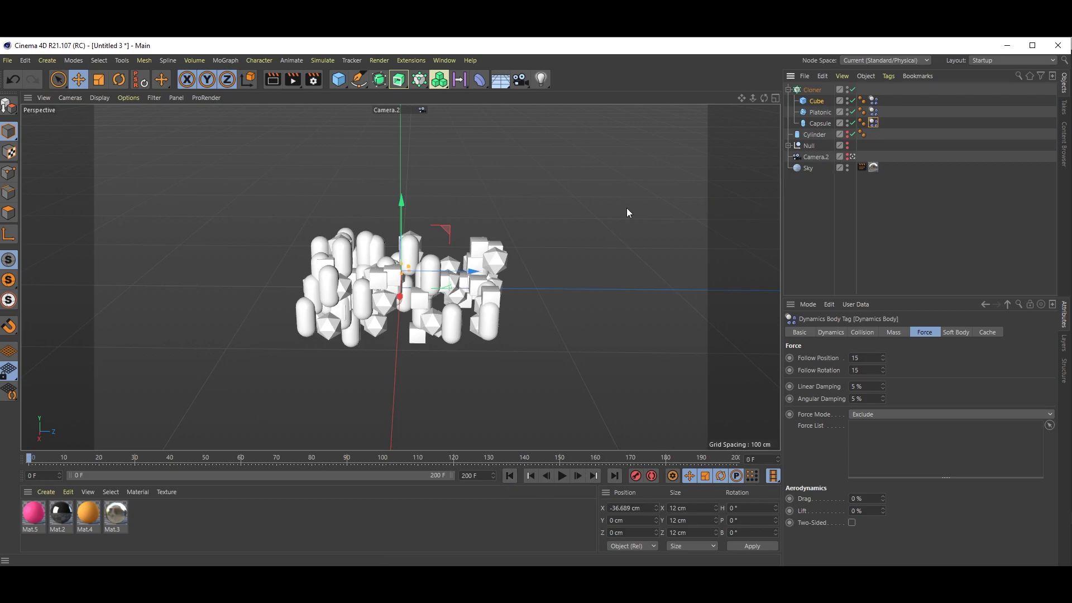
Collapse the Cloner, select the wrecking-ball Null, and frame the ball hanging on its rod
{"action": "left_click", "coordinate": [788, 89]}
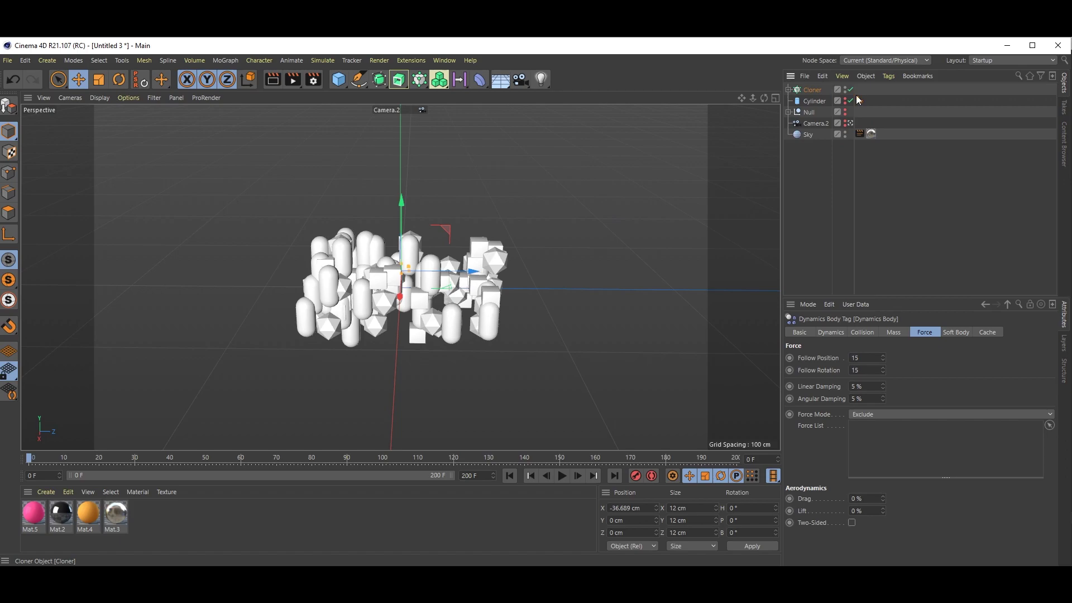
{"action": "left_click_drag", "start_coordinate": [497, 297], "coordinate": [413, 282], "text": "alt"}
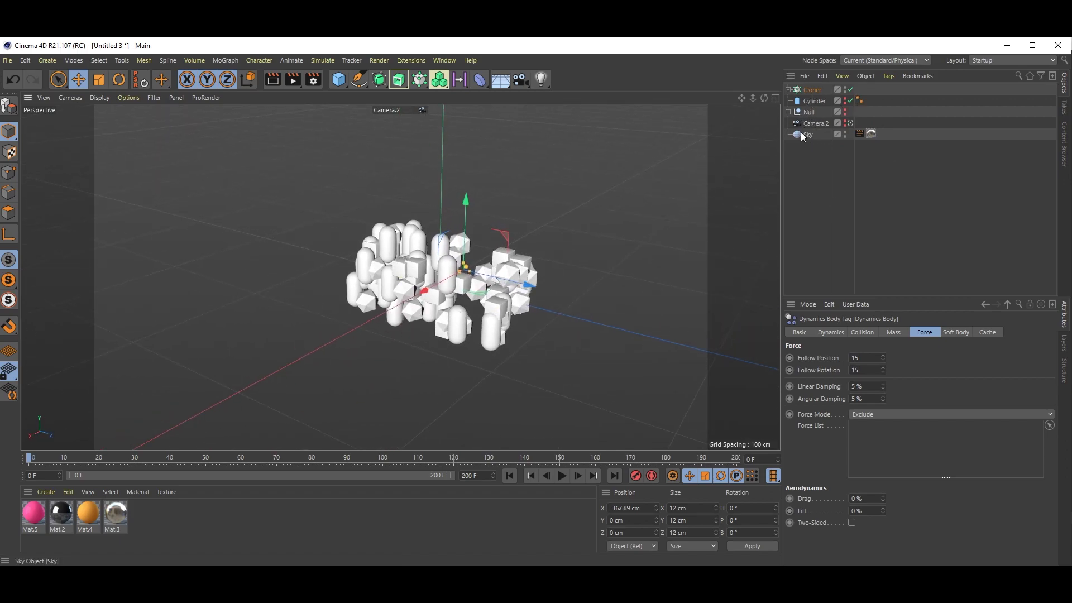
{"action": "left_click", "coordinate": [811, 115]}
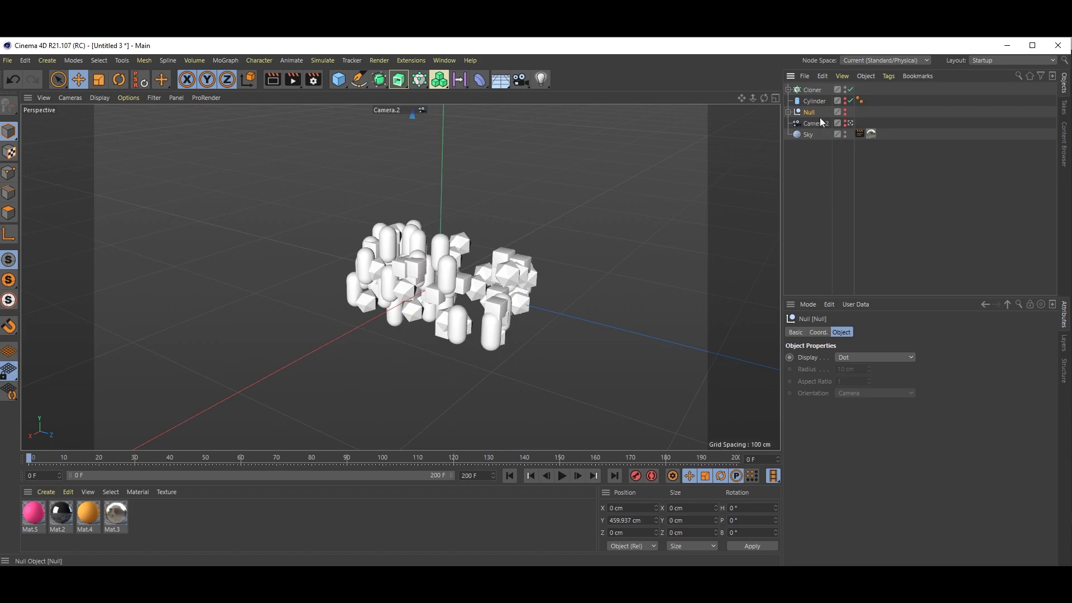
{"action": "left_click", "coordinate": [848, 121]}
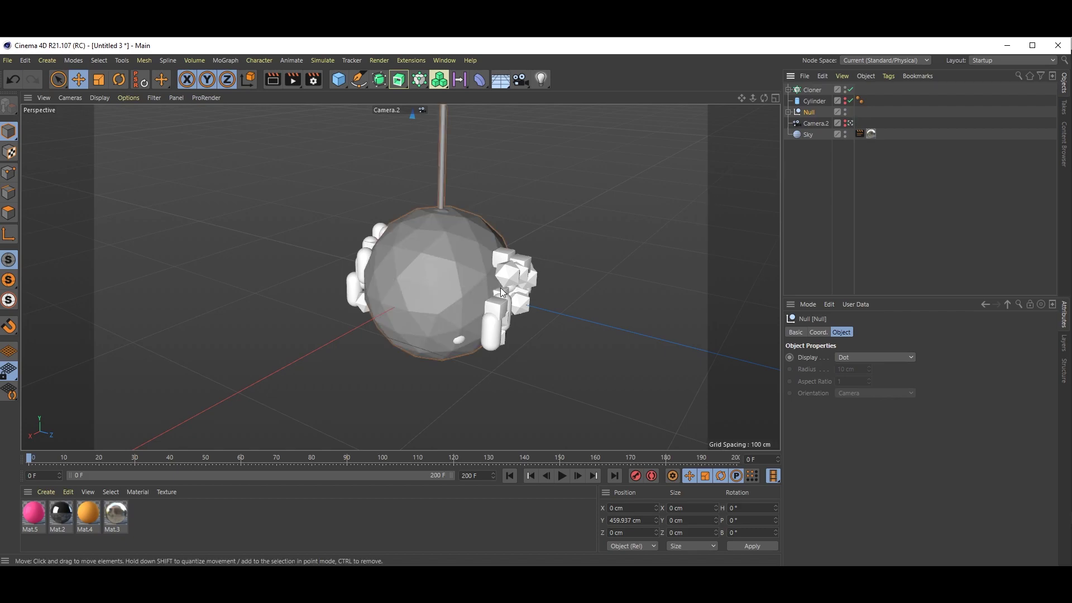
{"action": "left_click_drag", "start_coordinate": [498, 277], "coordinate": [456, 255], "text": "alt"}
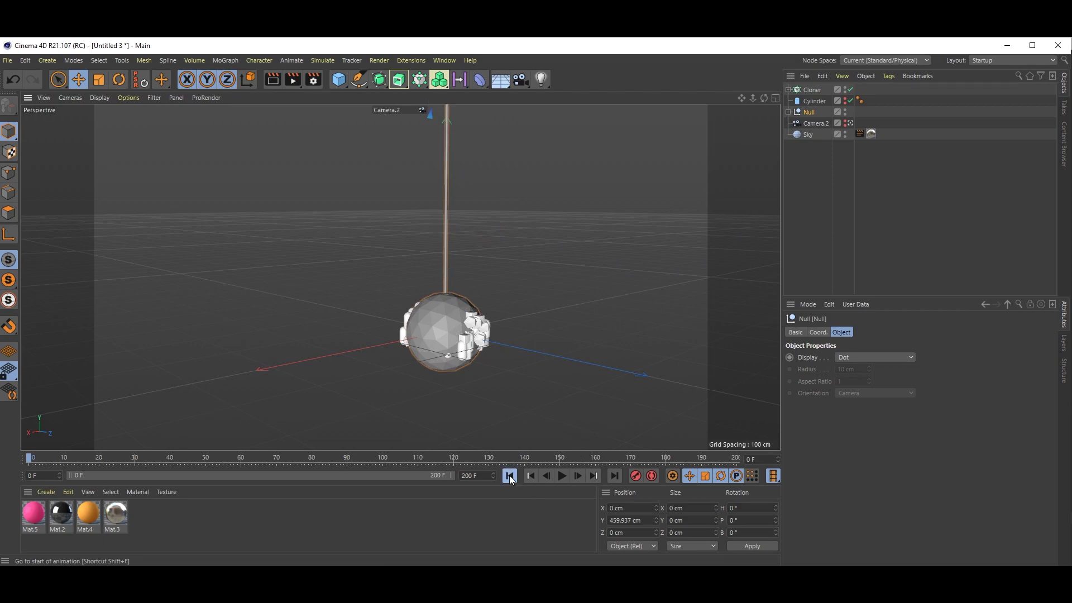
{"action": "left_click", "coordinate": [338, 79]}
Add a Plane and lower it in Front view to just beneath the clones, Y -44.508 cm
{"action": "left_click", "coordinate": [446, 115]}
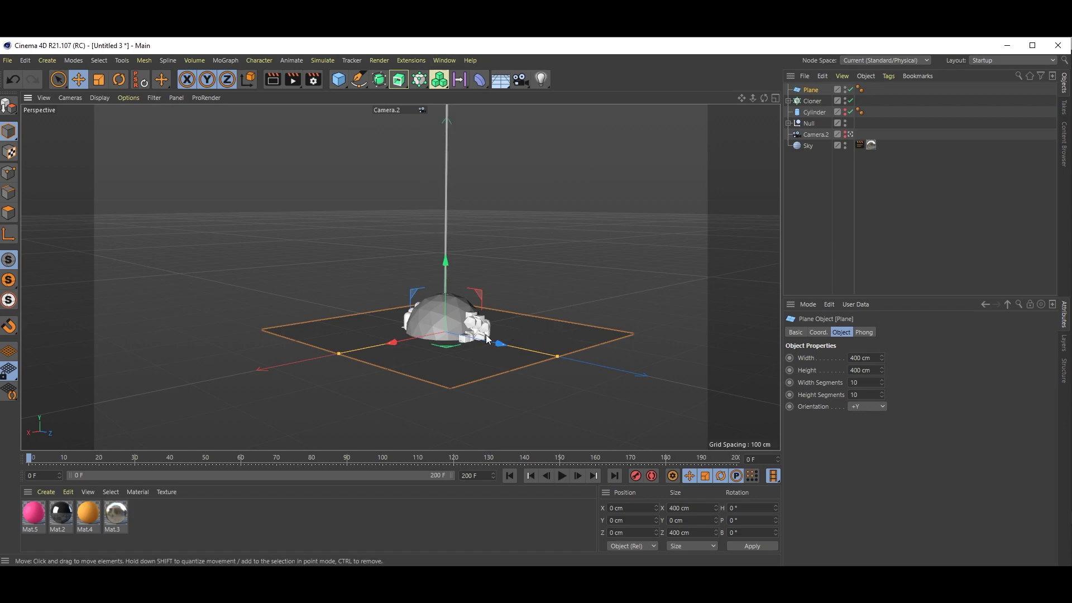
{"action": "left_click_drag", "start_coordinate": [571, 315], "coordinate": [506, 310], "text": "alt"}
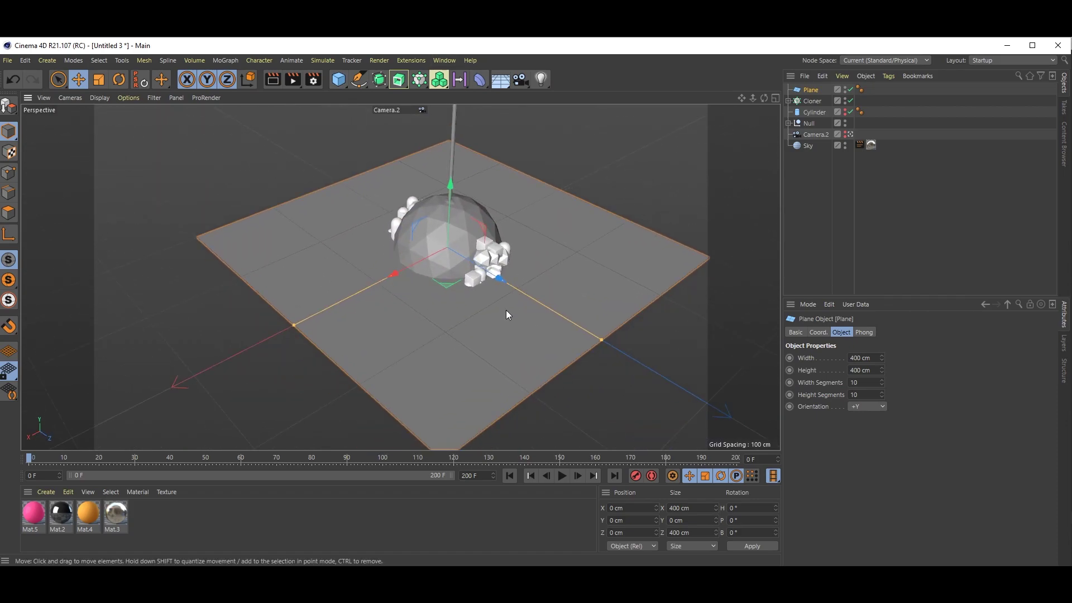
{"action": "middle_click", "coordinate": [505, 310]}
{"action": "middle_click", "coordinate": [613, 387]}
{"action": "scroll", "coordinate": [591, 384], "scroll_direction": "down", "scroll_amount": 6}
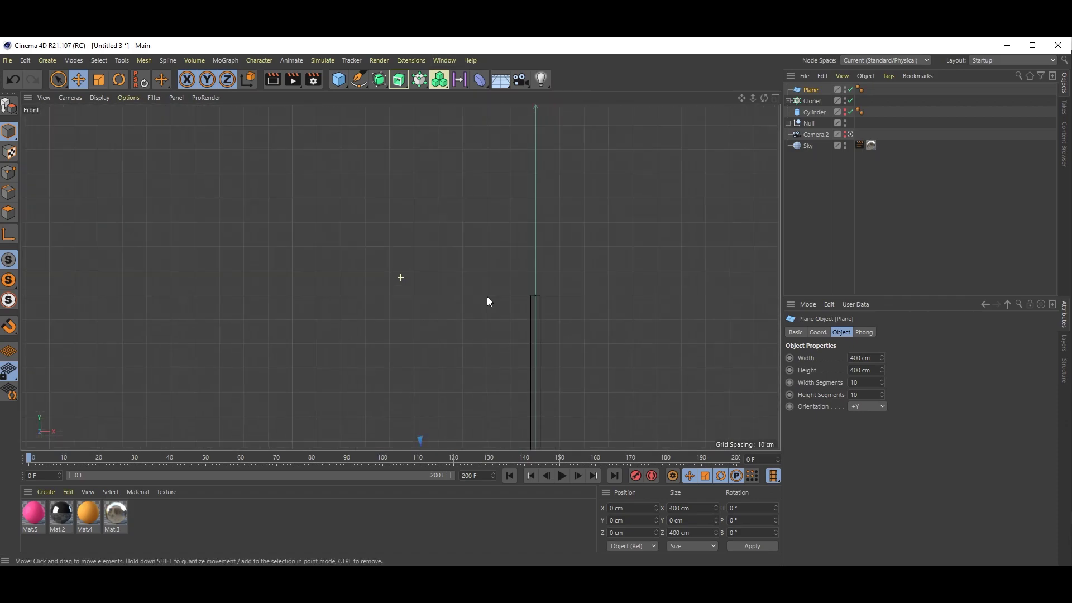
{"action": "scroll", "coordinate": [493, 247], "scroll_direction": "down", "scroll_amount": 8}
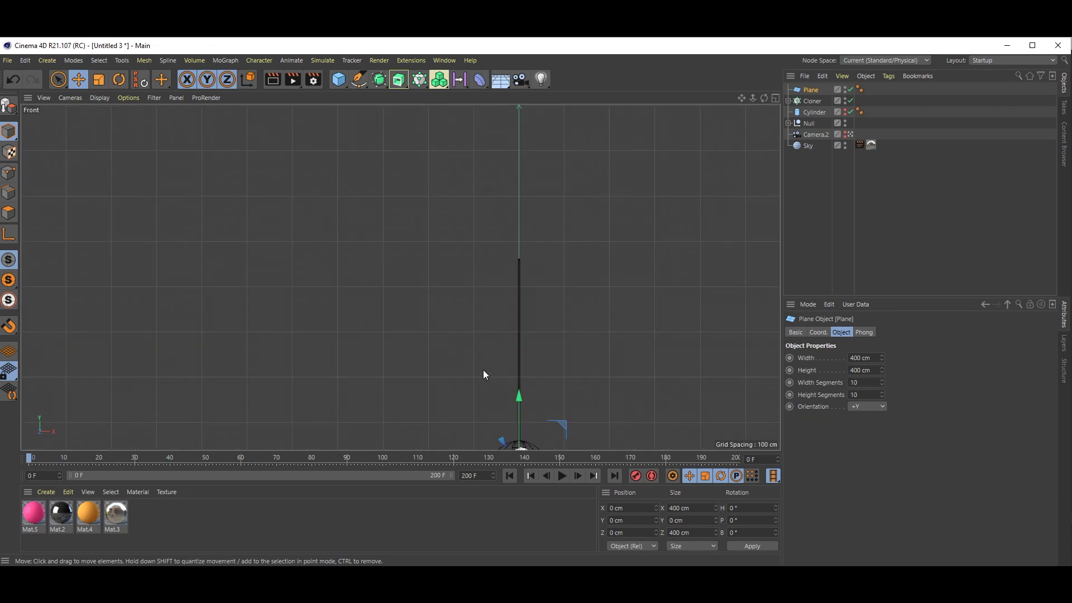
{"action": "middle_click_drag", "start_coordinate": [508, 393], "coordinate": [448, 299], "text": "alt"}
{"action": "scroll", "coordinate": [446, 299], "scroll_direction": "up", "scroll_amount": 8}
{"action": "middle_click_drag", "start_coordinate": [527, 282], "coordinate": [402, 278], "text": "alt"}
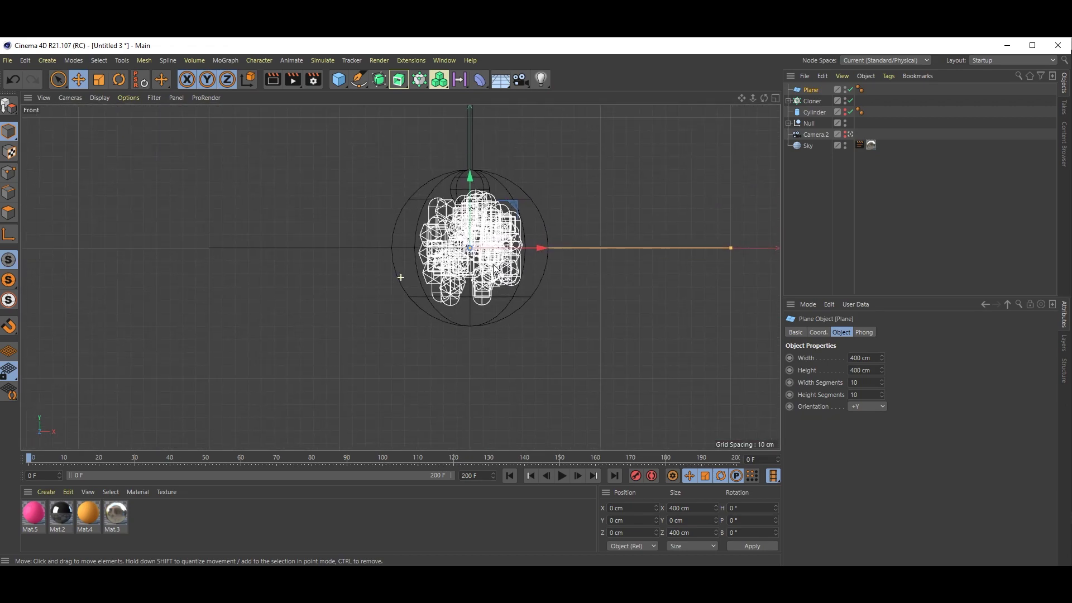
{"action": "left_click_drag", "start_coordinate": [474, 185], "coordinate": [468, 242]}
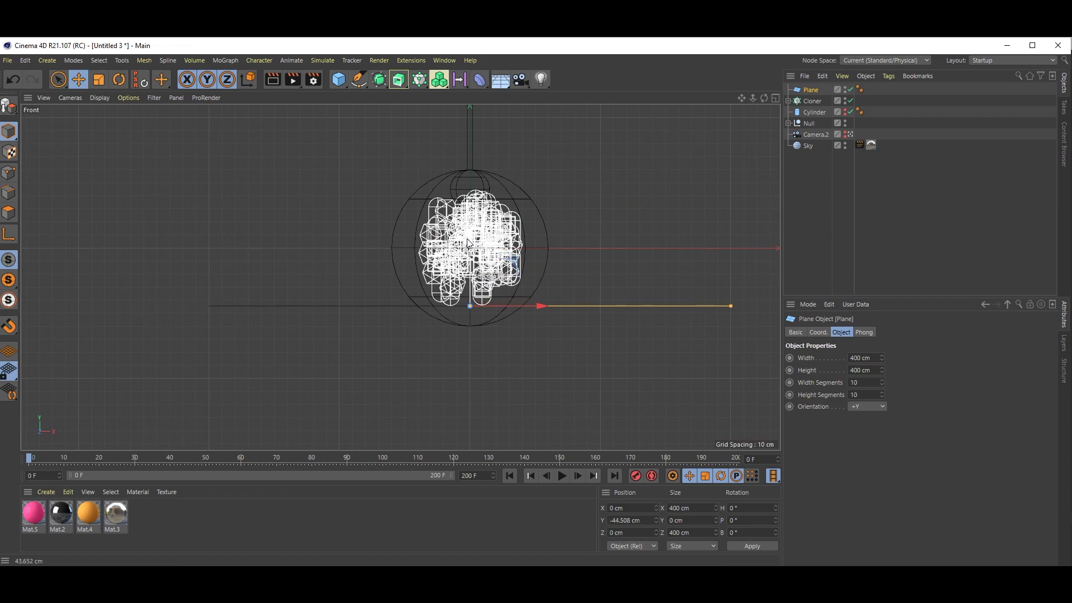
Scale the plane up about five times into a wide floor, roughly 2032 cm square
{"action": "middle_click", "coordinate": [468, 243]}
{"action": "middle_click", "coordinate": [343, 211]}
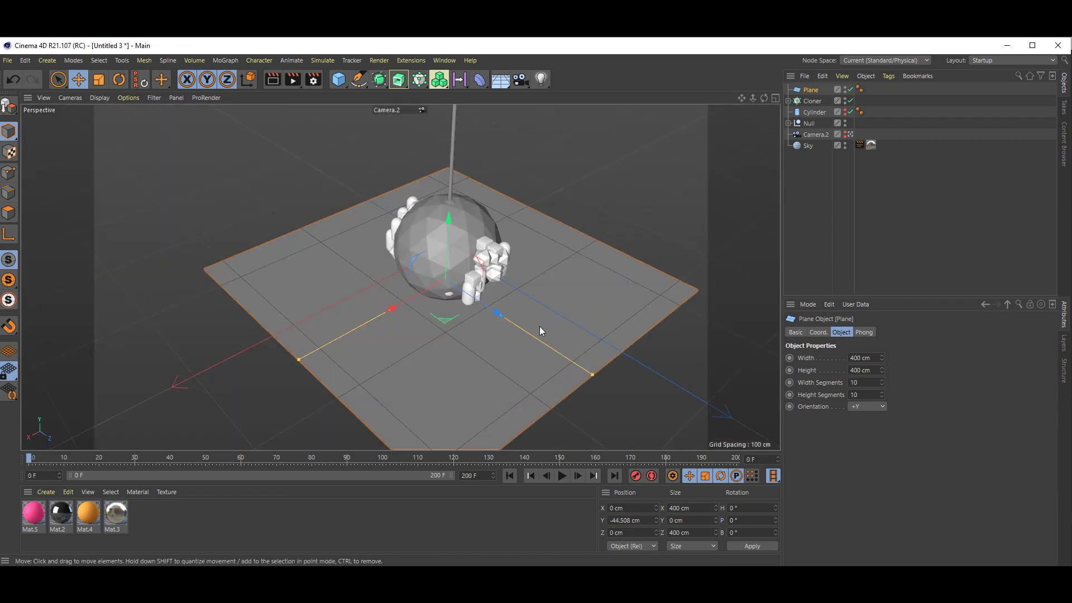
{"action": "key", "text": "t"}
{"action": "left_click_drag", "start_coordinate": [426, 288], "coordinate": [697, 297]}
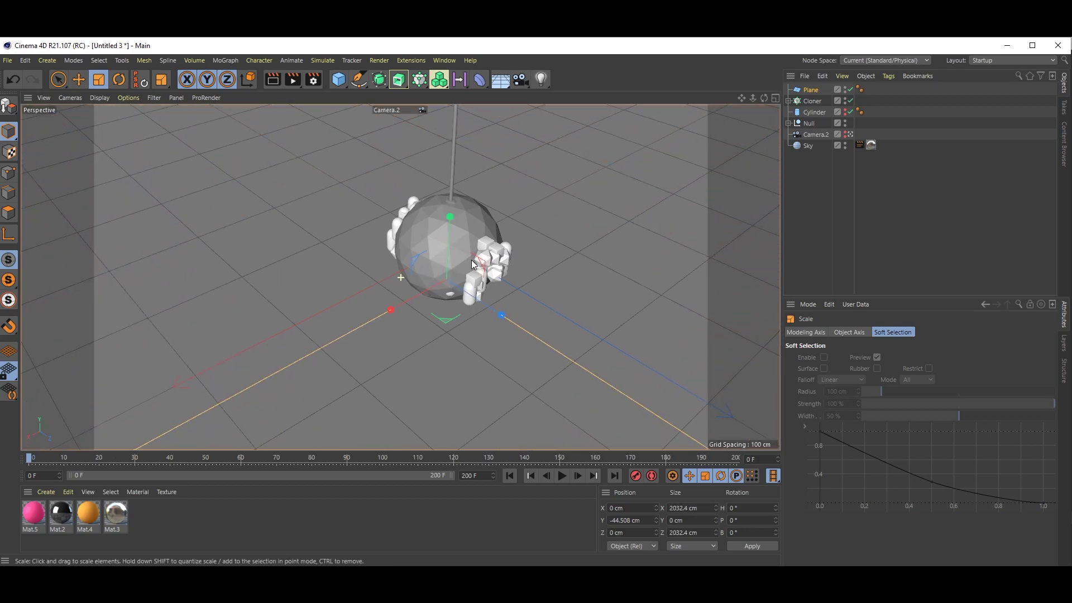
Pitch the wrecking-ball Null 17° in its coordinates to swing the ball back
{"action": "left_click", "coordinate": [809, 123]}
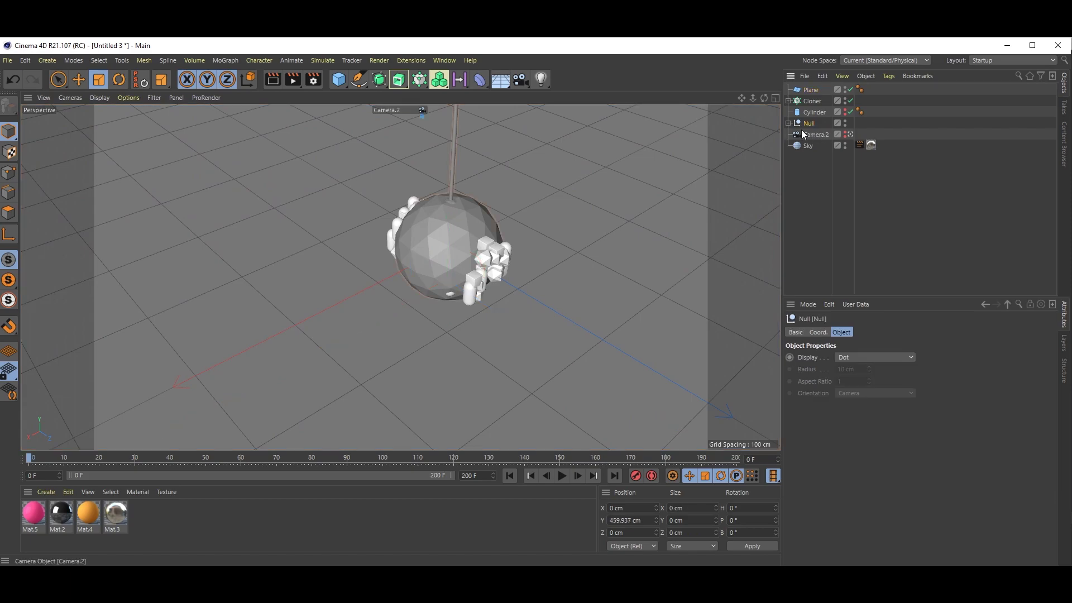
{"action": "left_click", "coordinate": [819, 332]}
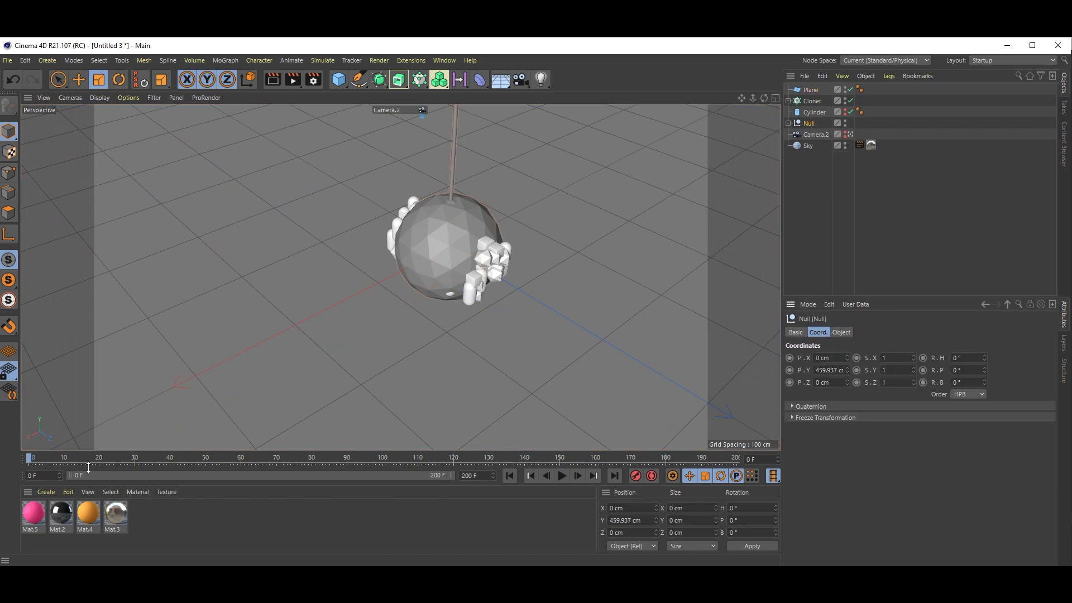
{"action": "left_click_drag", "start_coordinate": [986, 360], "coordinate": [984, 383]}
{"action": "key", "text": "ctrl+z"}
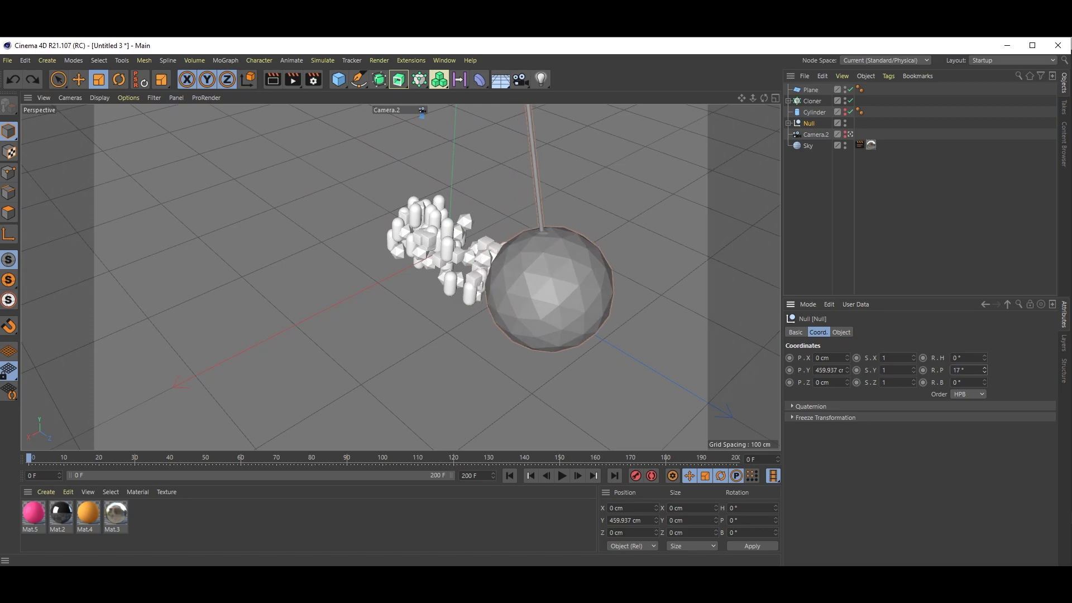
{"action": "left_click_drag", "start_coordinate": [984, 373], "coordinate": [983, 373]}
{"action": "mouse_move", "coordinate": [524, 305]}
{"action": "left_mouse_down", "text": "alt"}
{"action": "mouse_move", "coordinate": [497, 334]}
{"action": "mouse_move", "coordinate": [463, 340]}
{"action": "mouse_move", "coordinate": [464, 329]}
{"action": "mouse_move", "coordinate": [453, 335]}
{"action": "mouse_move", "coordinate": [464, 330]}
{"action": "mouse_move", "coordinate": [455, 315]}
{"action": "left_mouse_up", "text": "alt"}
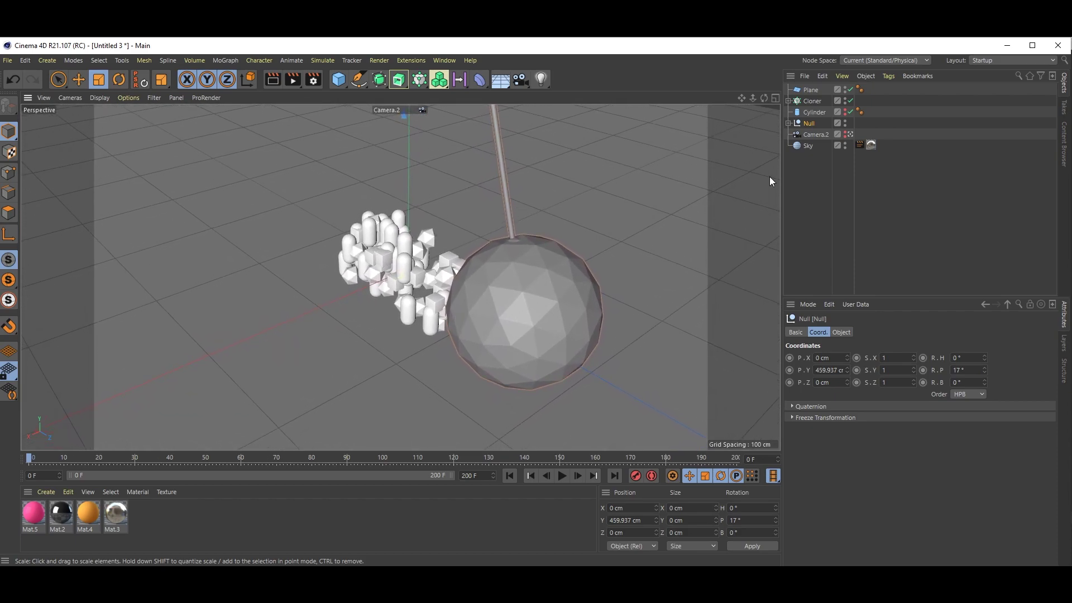
Delete Camera.2 and play the simulation from frame 0 to test the impact
{"action": "left_click", "coordinate": [813, 136]}
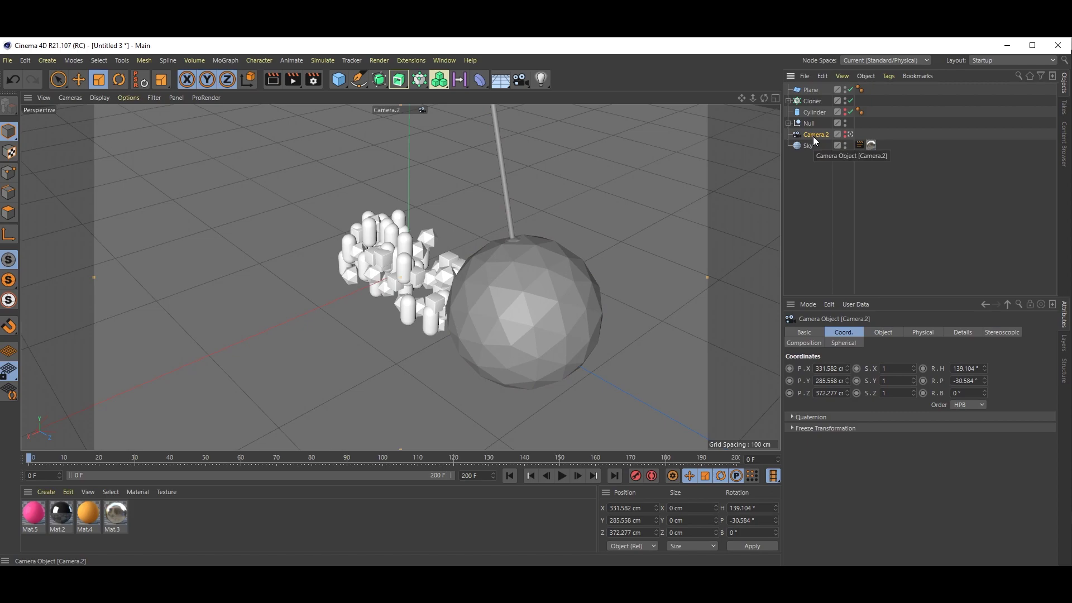
{"action": "key", "text": "Delete"}
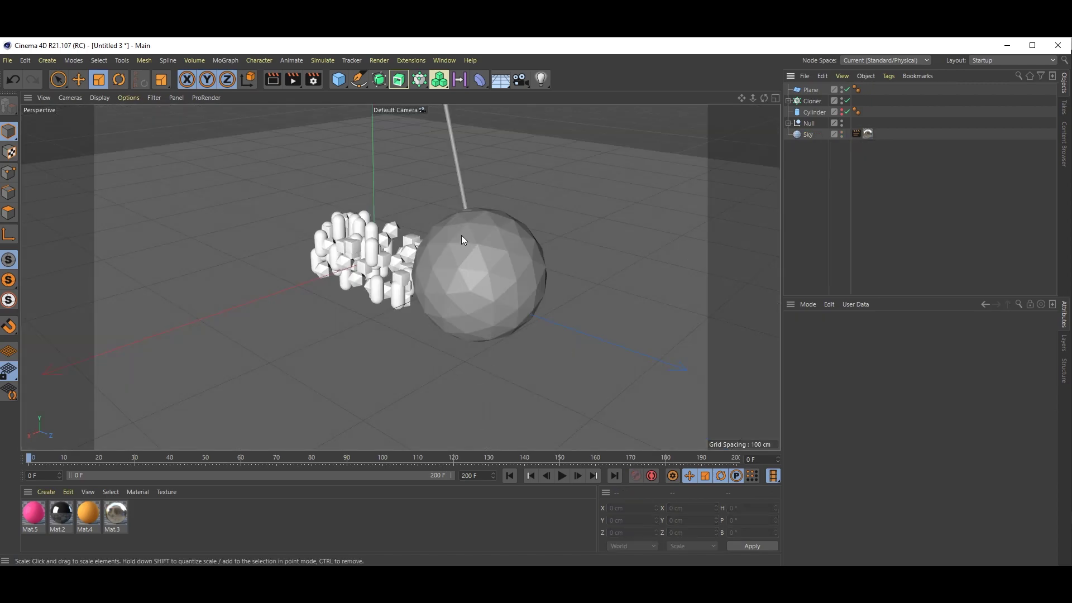
{"action": "left_click_drag", "start_coordinate": [463, 240], "coordinate": [485, 258], "text": "alt"}
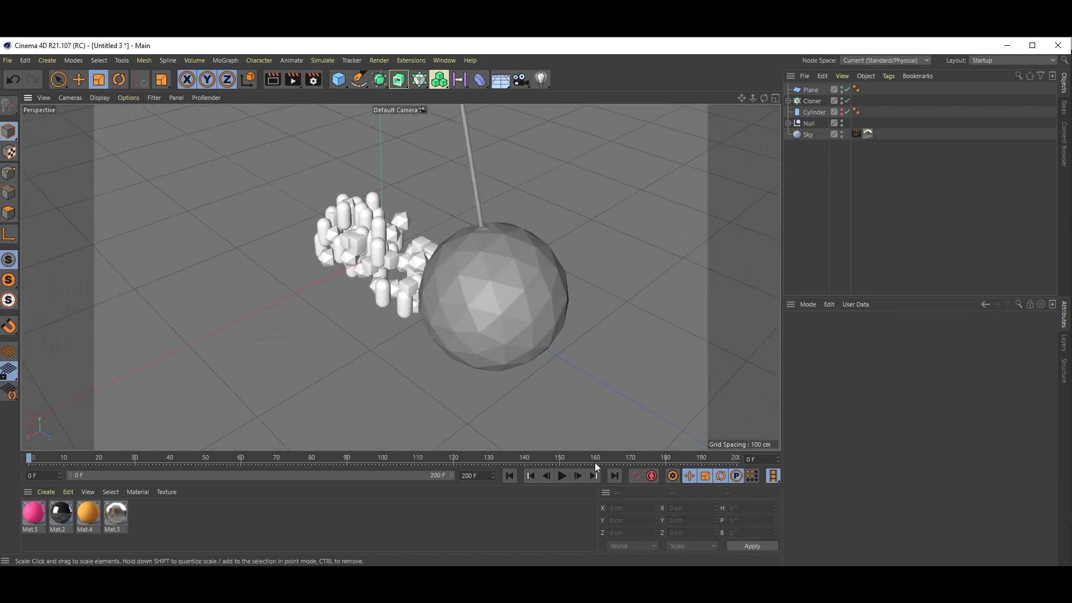
{"action": "left_click", "coordinate": [546, 476]}
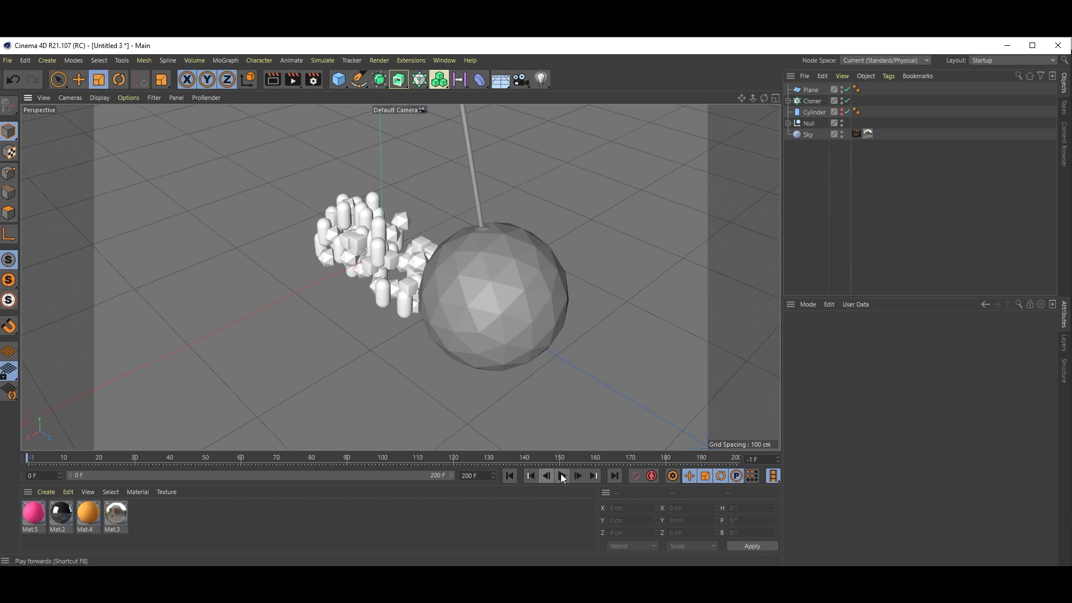
{"action": "left_click", "coordinate": [563, 476]}
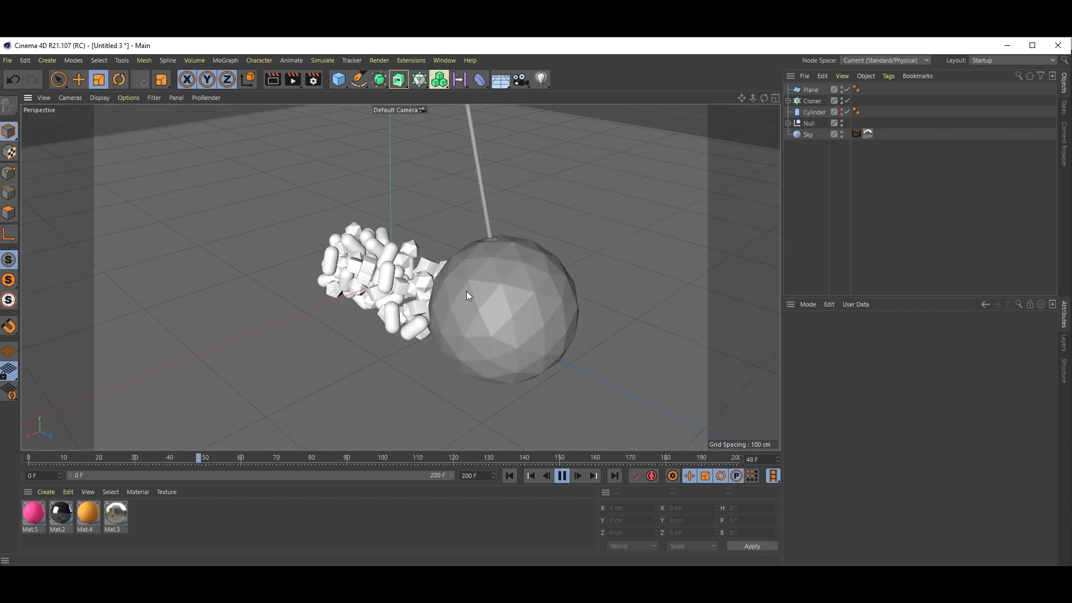
{"action": "left_click", "coordinate": [511, 476]}
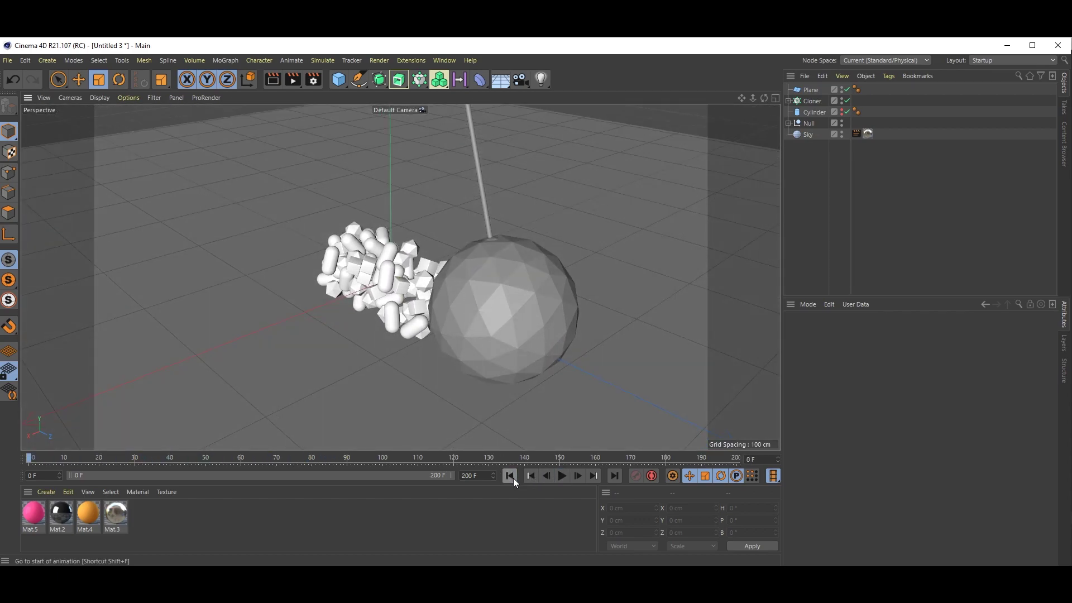
{"action": "left_click", "coordinate": [808, 122]}
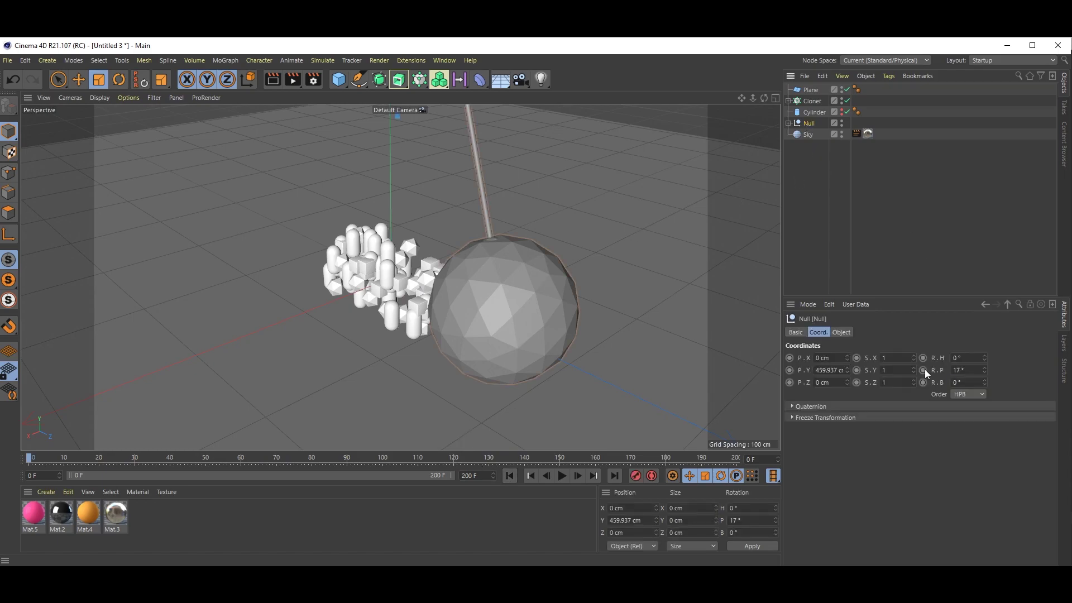
Set the Null's pitch to 30° and keyframe it, including a key at frame 100
{"action": "left_click", "coordinate": [959, 370]}
{"action": "type", "text": "30"}
{"action": "key", "text": "Return"}
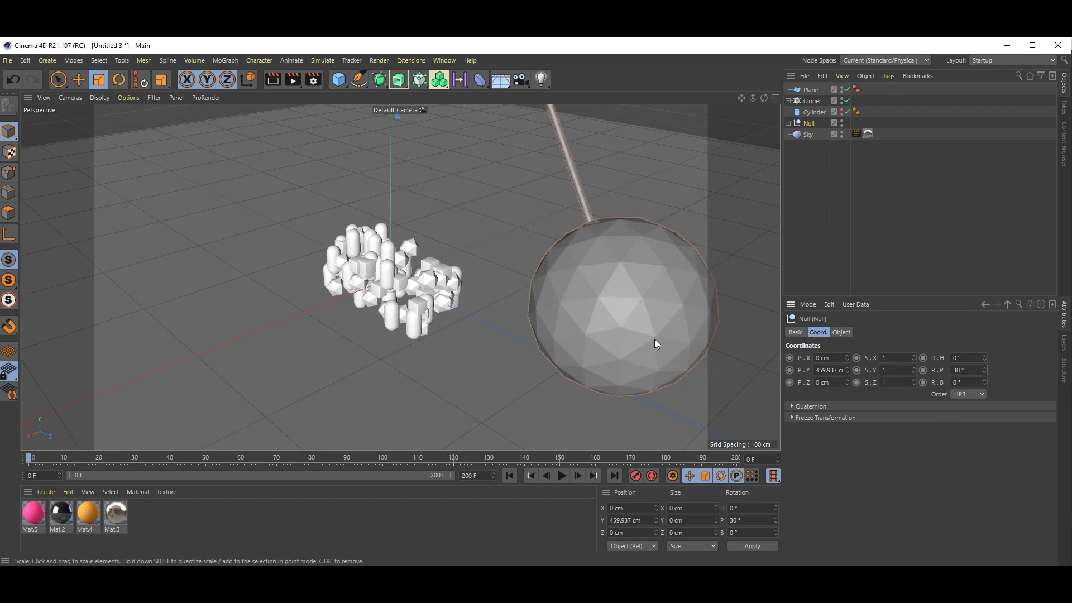
{"action": "middle_click_drag", "start_coordinate": [655, 339], "coordinate": [638, 346], "text": "alt"}
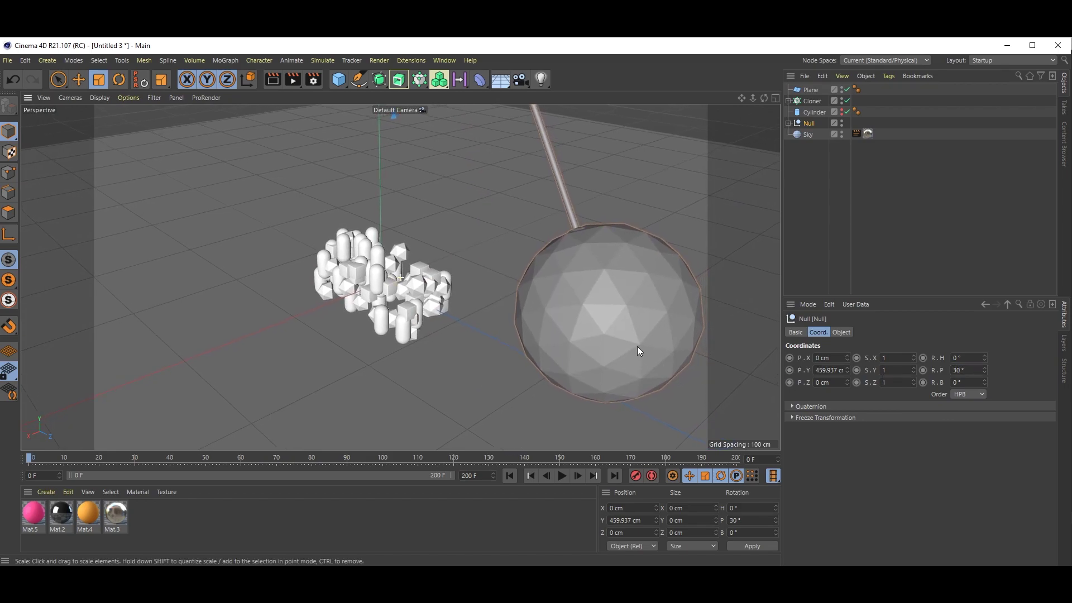
{"action": "left_click", "coordinate": [923, 371], "text": "ctrl"}
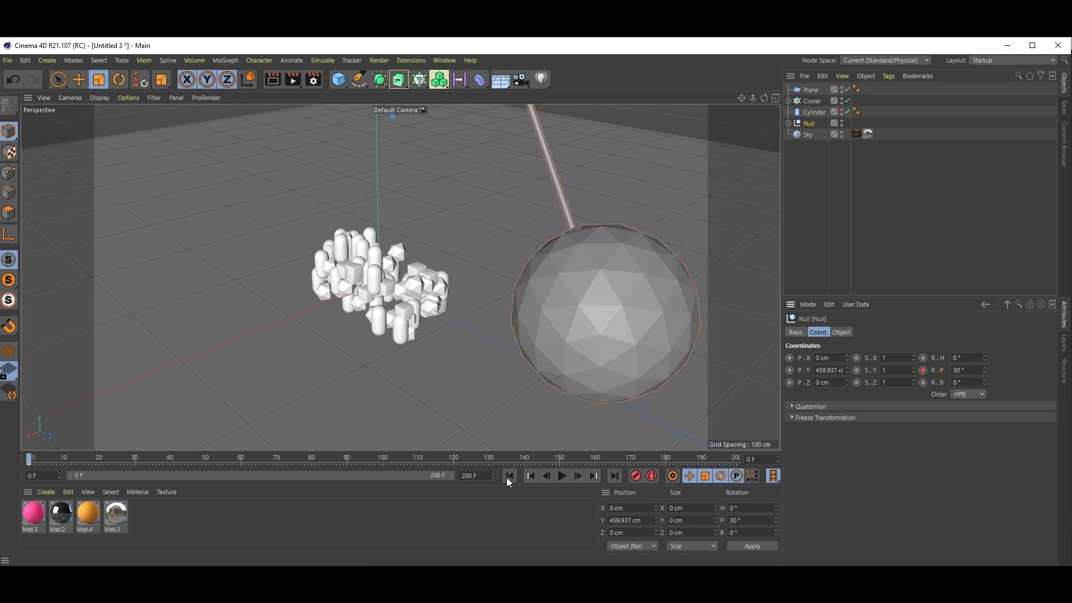
{"action": "left_click_drag", "start_coordinate": [726, 458], "coordinate": [768, 464]}
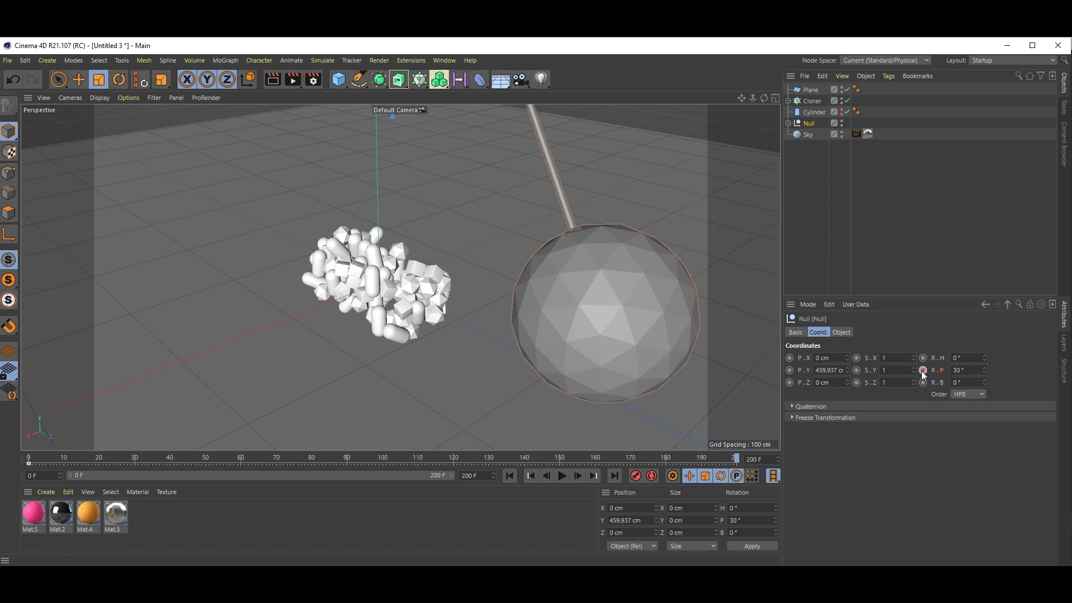
{"action": "left_click", "coordinate": [384, 461]}
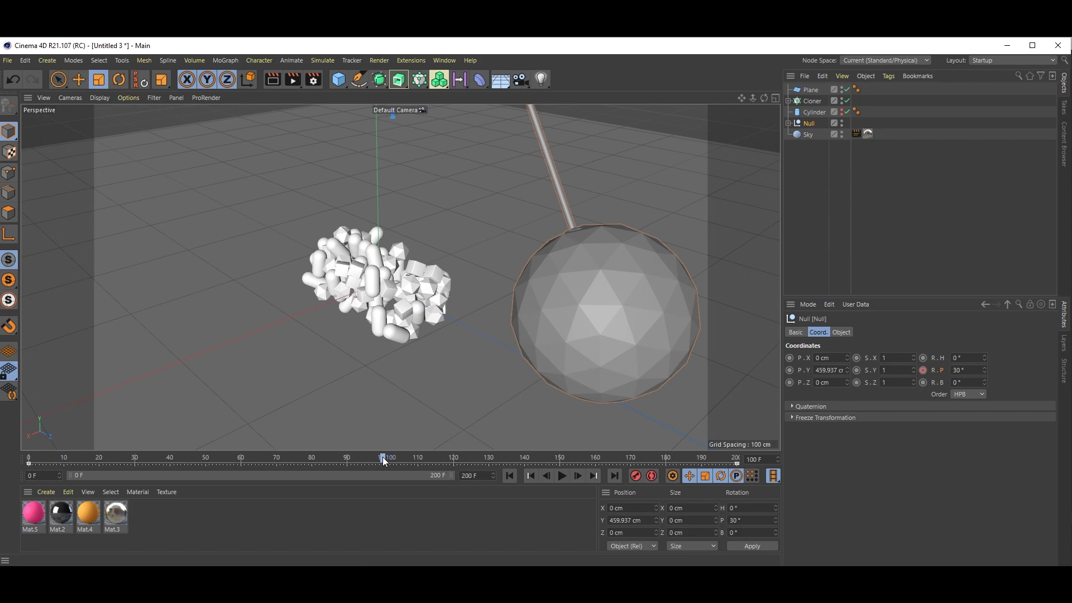
{"action": "left_click", "coordinate": [922, 371]}
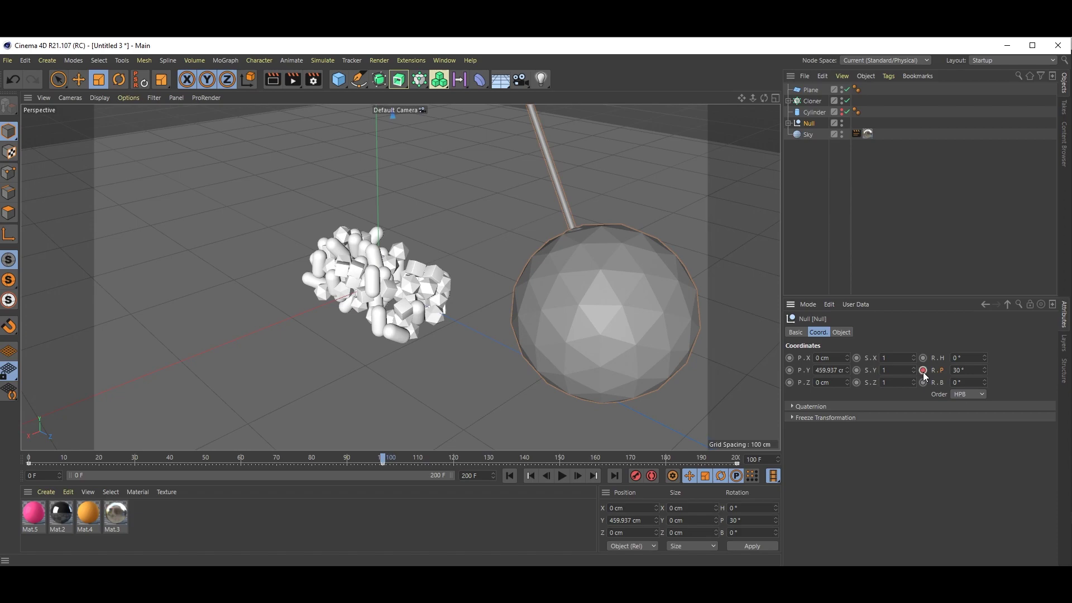
Keyframe the pitch at -30° at frame 50, then start setting -30° at frame 150
{"action": "left_click", "coordinate": [206, 458]}
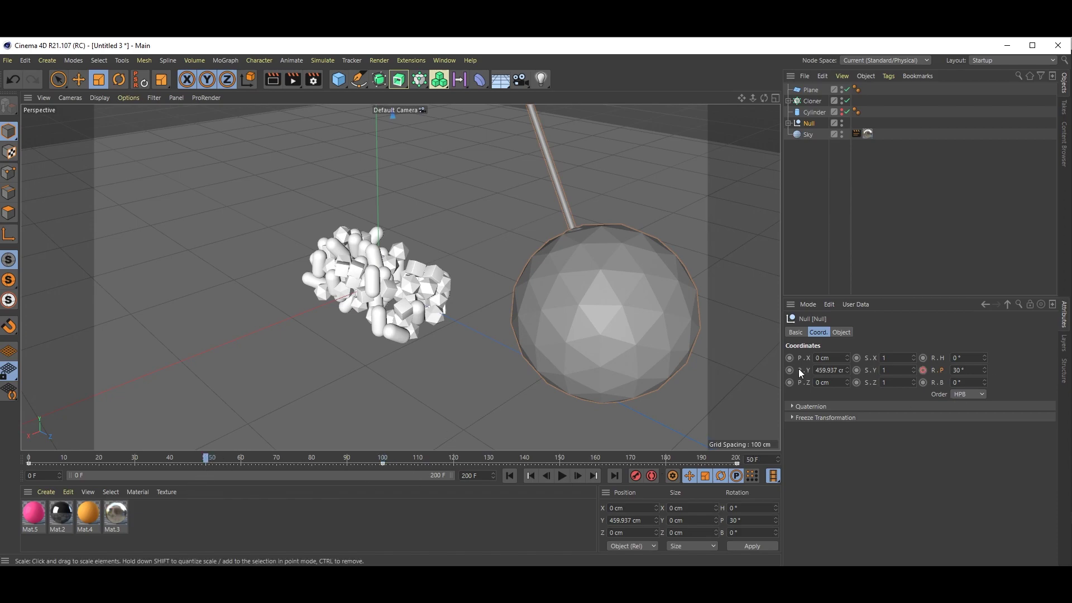
{"action": "left_click", "coordinate": [955, 370]}
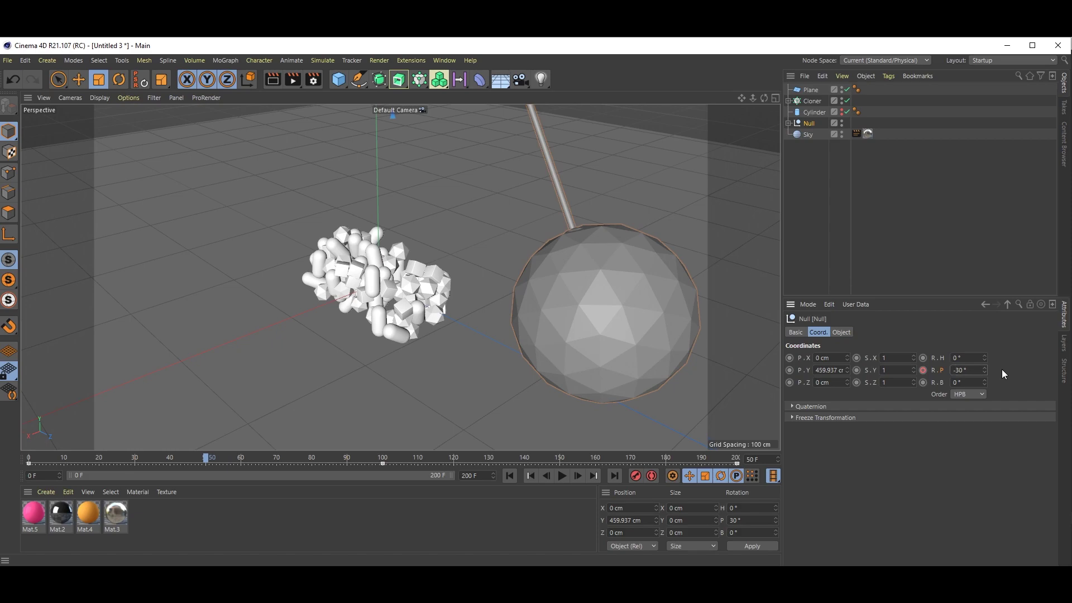
{"action": "type", "text": "-"}
{"action": "key", "text": "Return"}
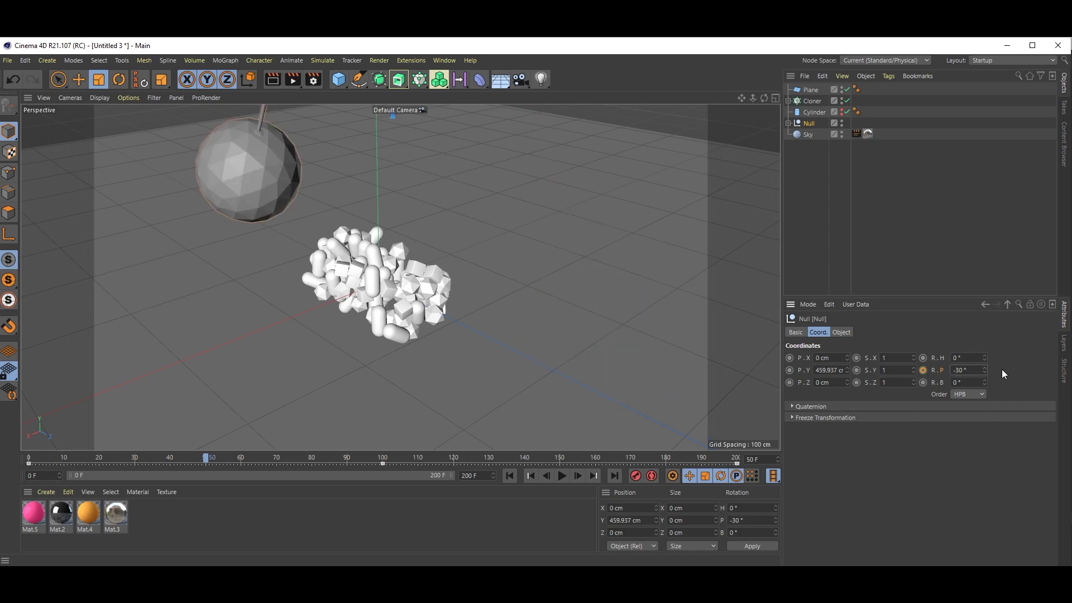
{"action": "left_click", "coordinate": [922, 370]}
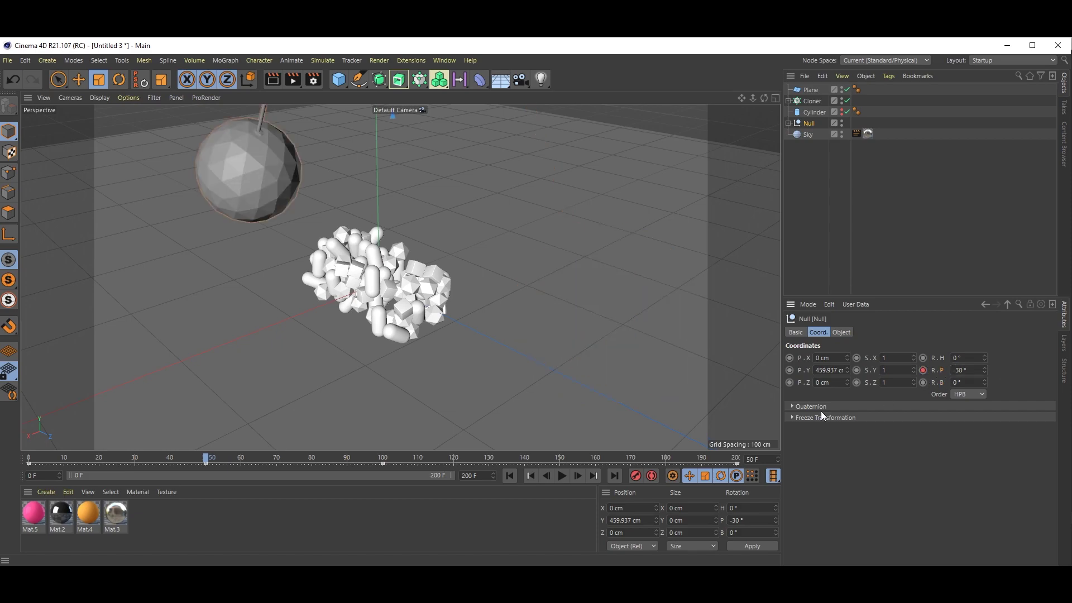
{"action": "left_click", "coordinate": [560, 458]}
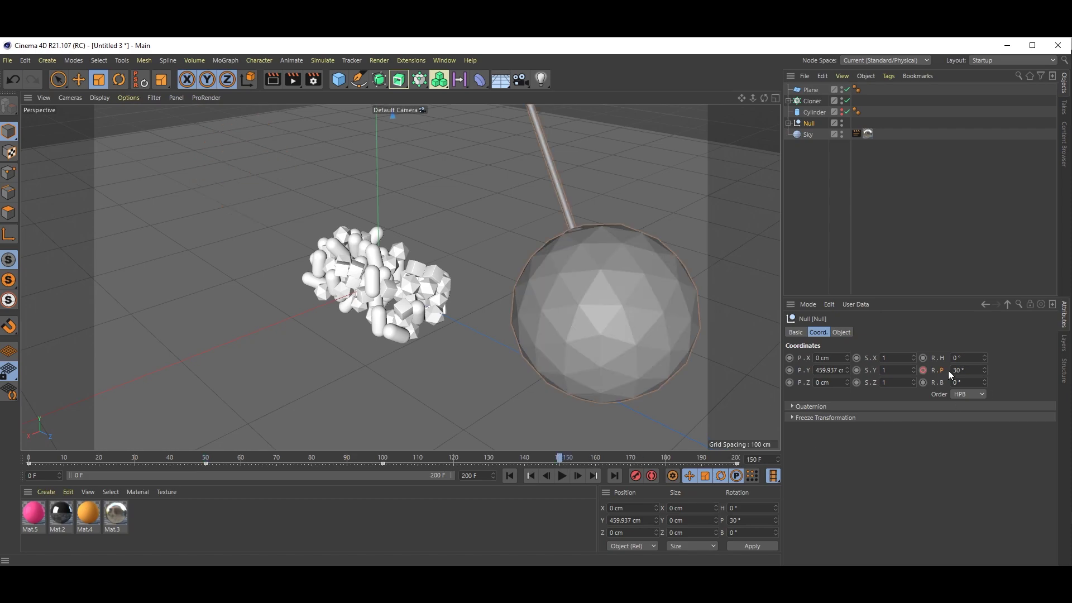
{"action": "type", "text": "-"}
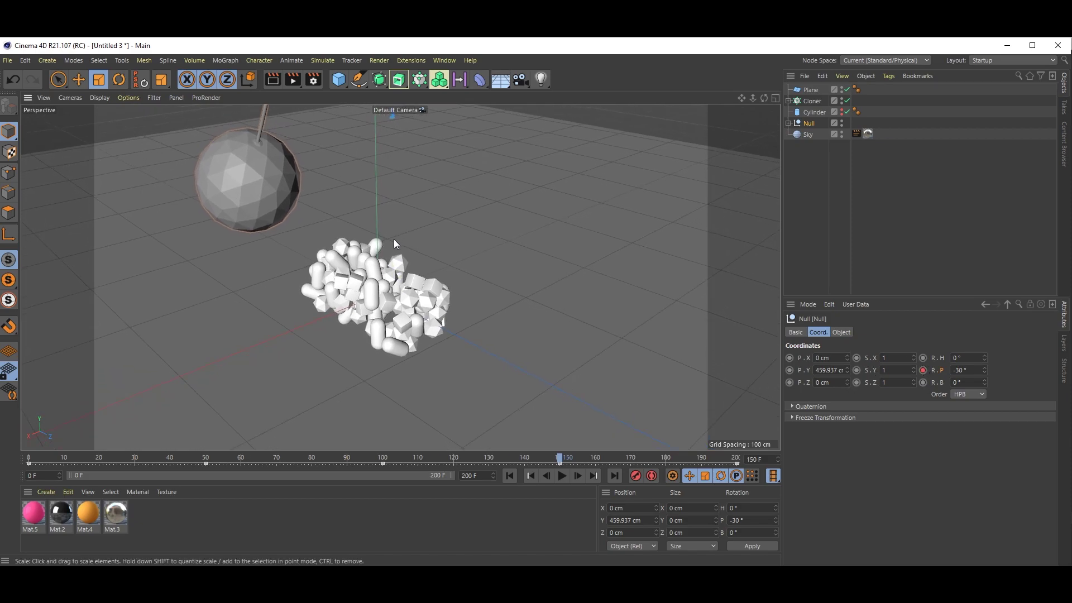
Play the pendulum swing, then add a Collider Body tag to the wrecking-ball Null
{"action": "left_click", "coordinate": [509, 475]}
{"action": "left_click", "coordinate": [561, 476]}
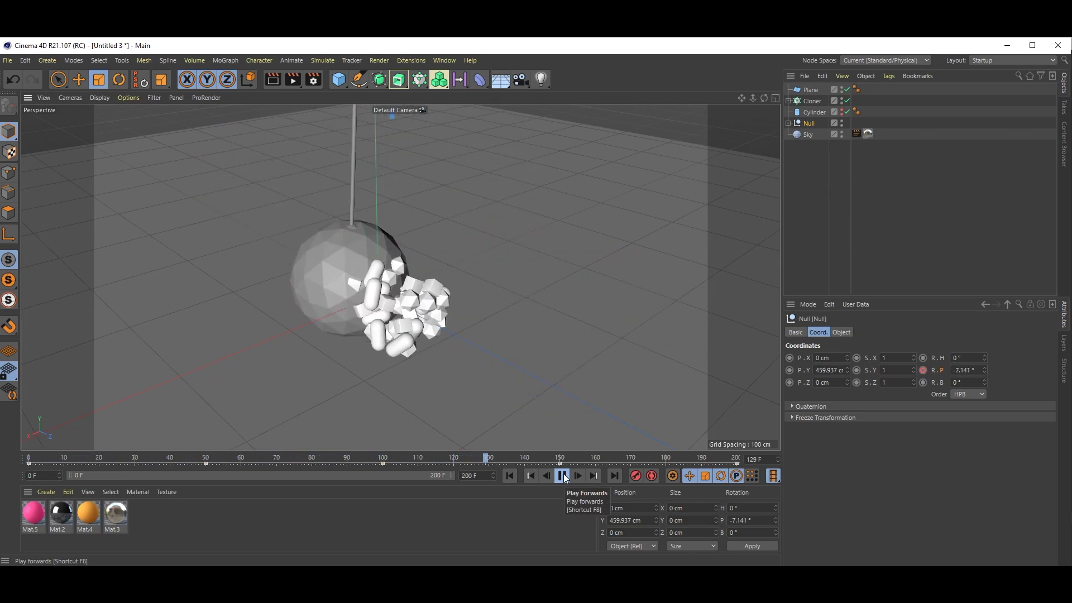
{"action": "left_click", "coordinate": [562, 476]}
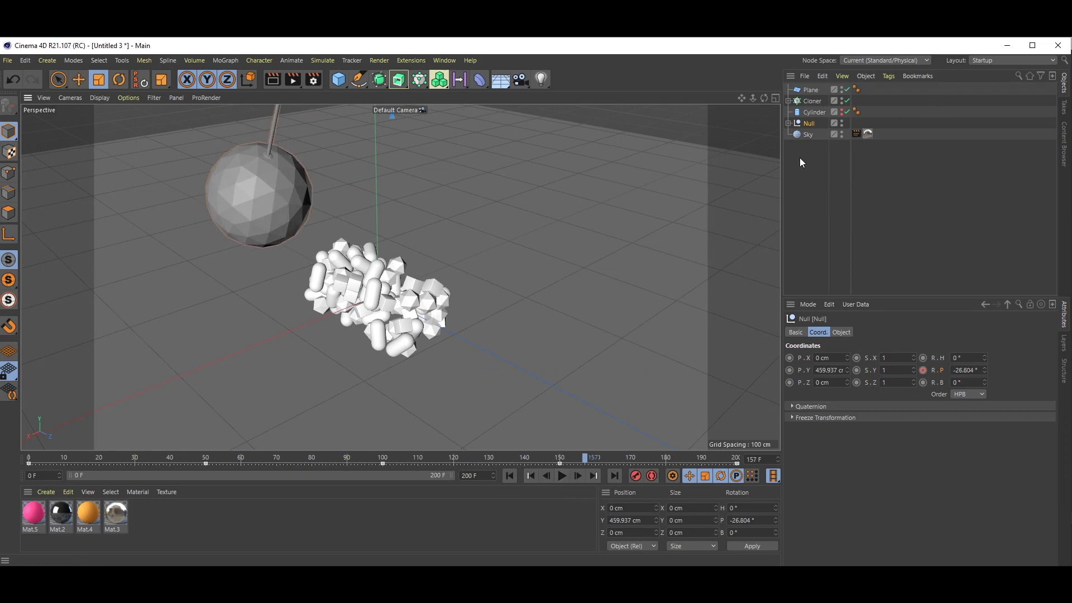
{"action": "right_click", "coordinate": [812, 125]}
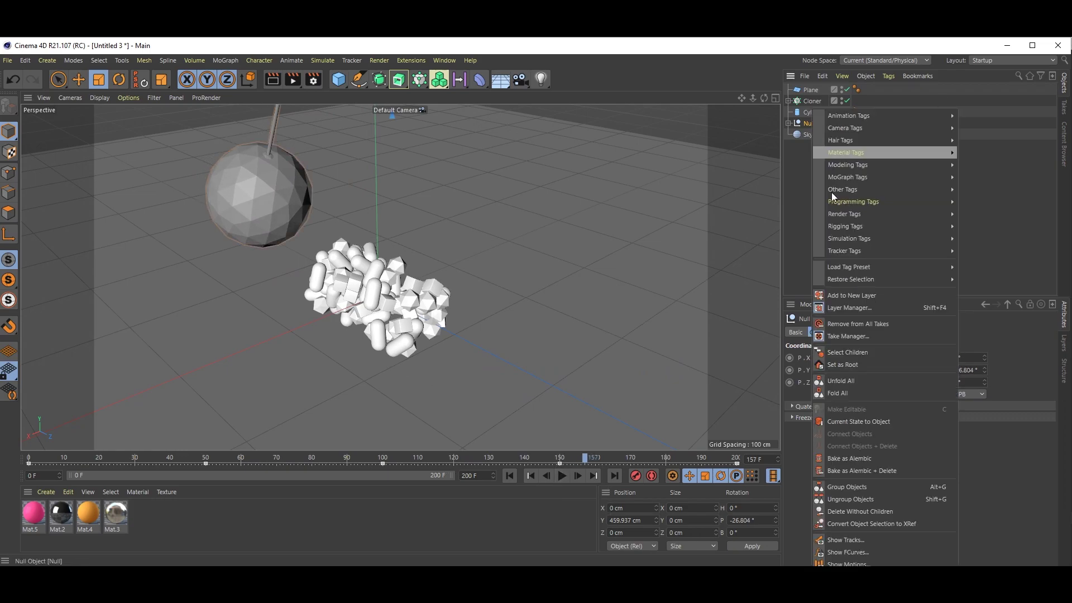
{"action": "mouse_move", "coordinate": [843, 238]}
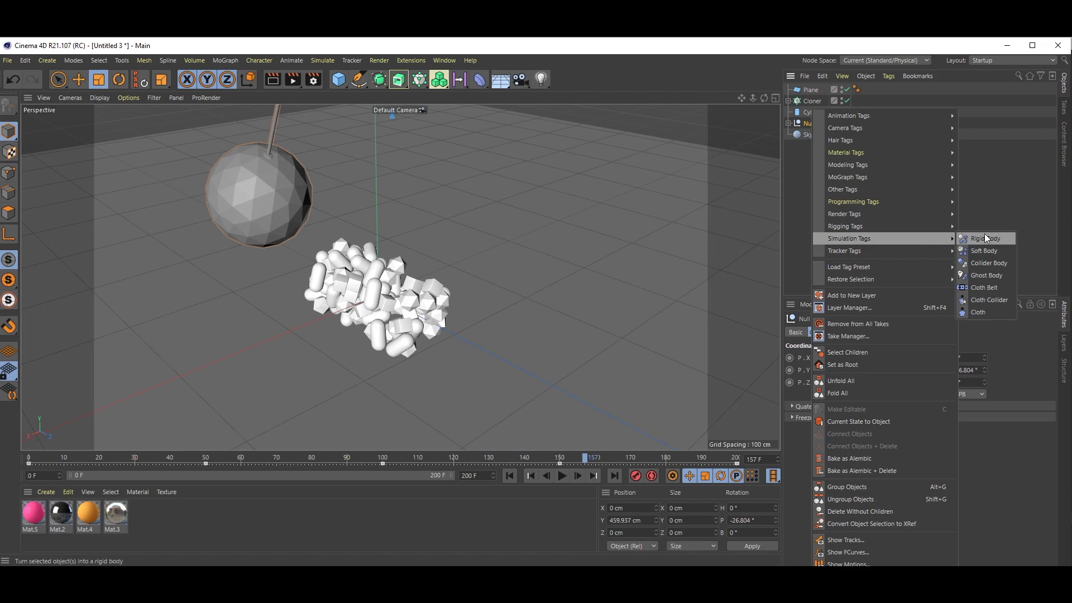
{"action": "left_click", "coordinate": [989, 264]}
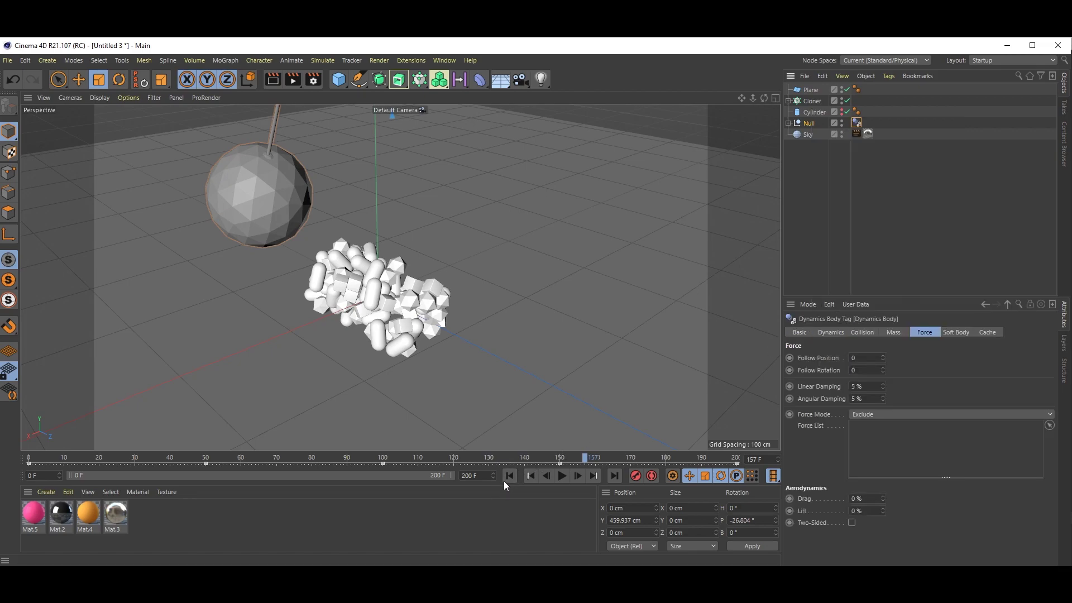
{"action": "left_click", "coordinate": [860, 332]}
Set the collider's friction to 10 % and play the simulation from the start
{"action": "key", "text": "BackSpace"}
{"action": "key", "text": "BackSpace"}
{"action": "key", "text": "BackSpace"}
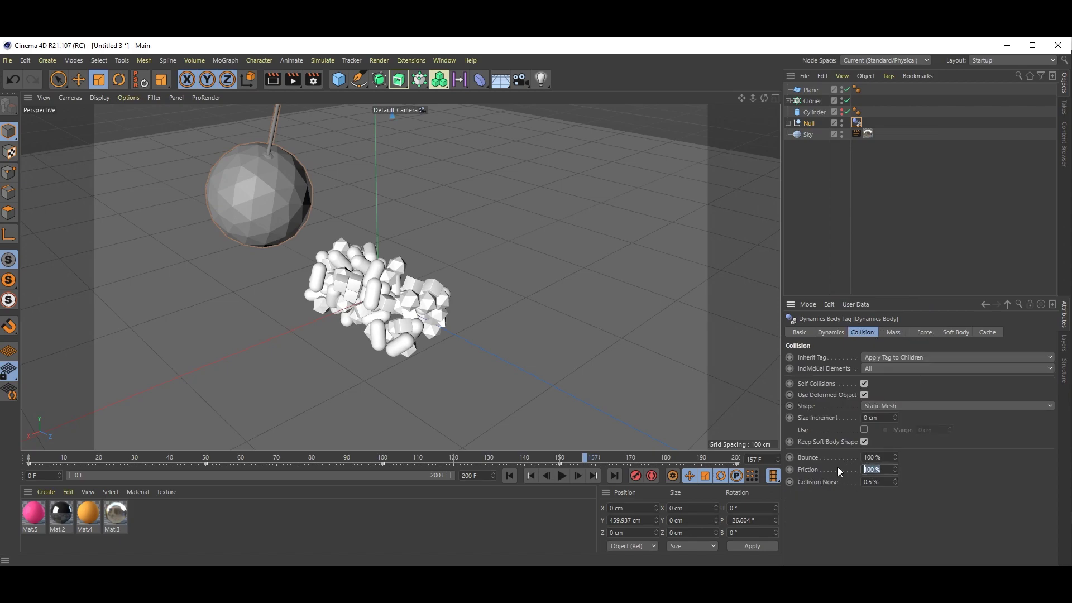
{"action": "key", "text": "Return"}
{"action": "left_click", "coordinate": [509, 476]}
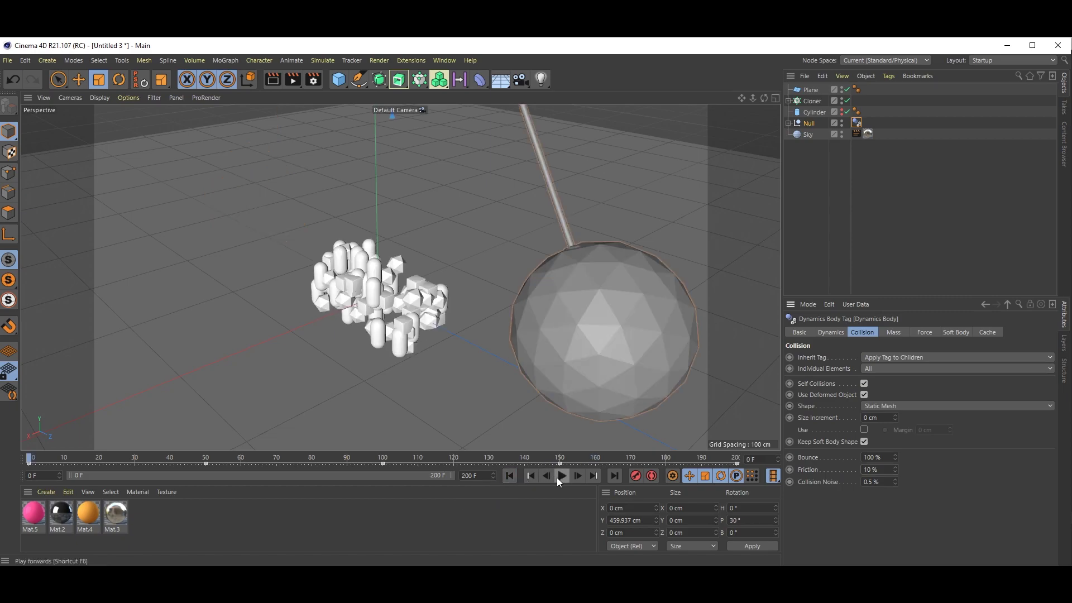
{"action": "left_click", "coordinate": [558, 479]}
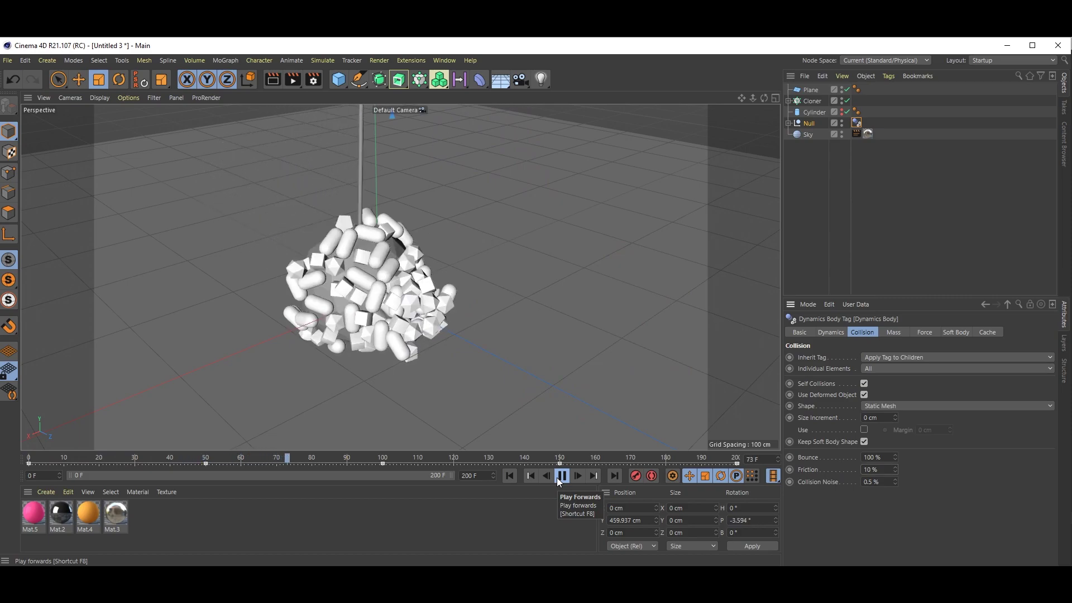
{"action": "left_click", "coordinate": [558, 479]}
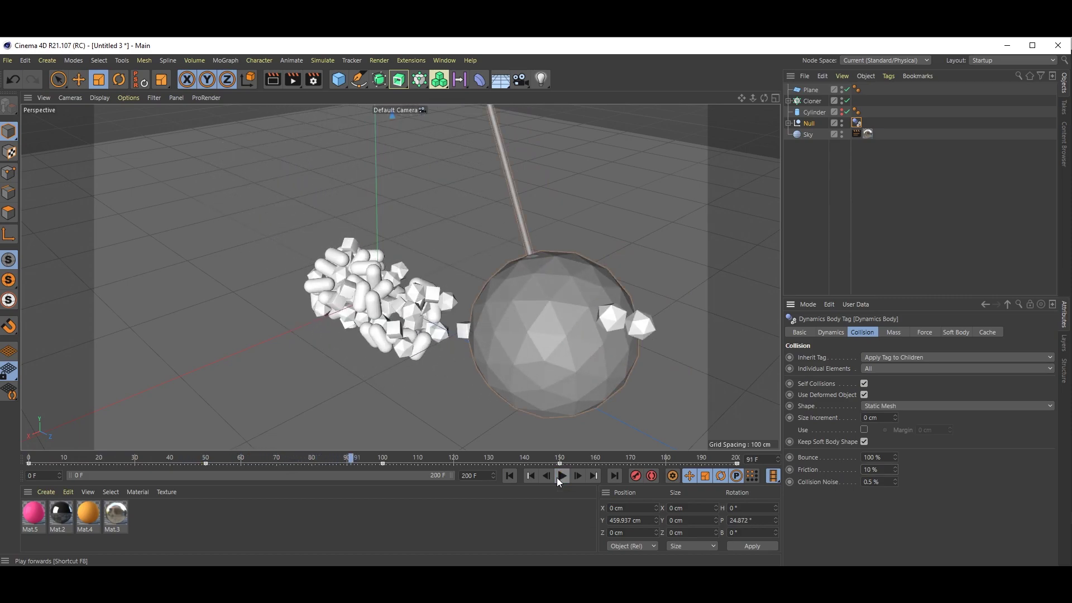
Restore the collider's friction to 100 % and replay the simulation to frame 160
{"action": "left_click", "coordinate": [509, 476]}
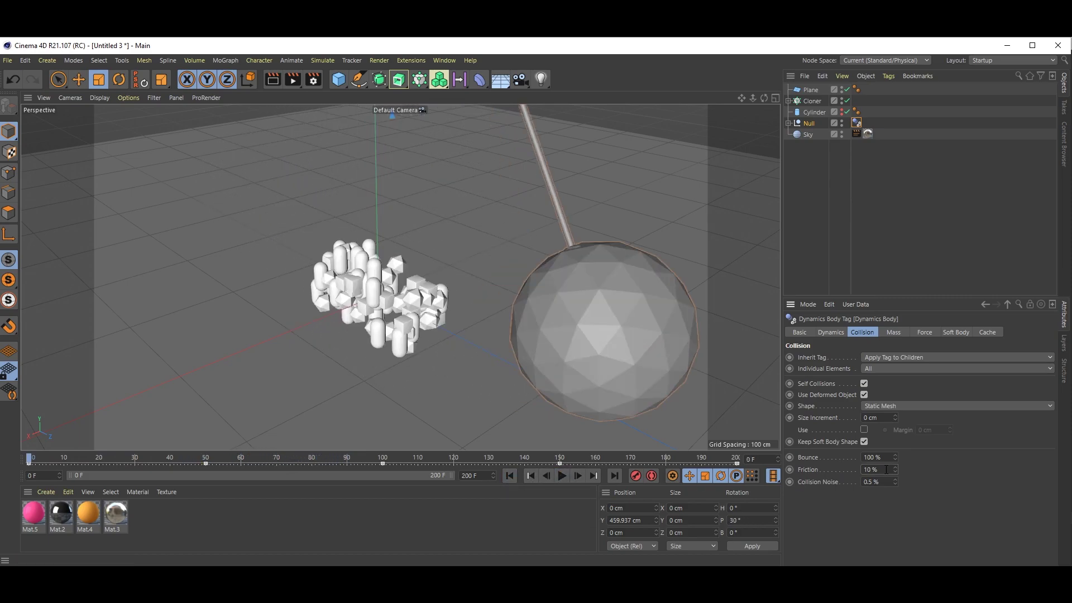
{"action": "double_click", "coordinate": [886, 470]}
{"action": "type", "text": "100"}
{"action": "key", "text": "Return"}
{"action": "left_click", "coordinate": [562, 475]}
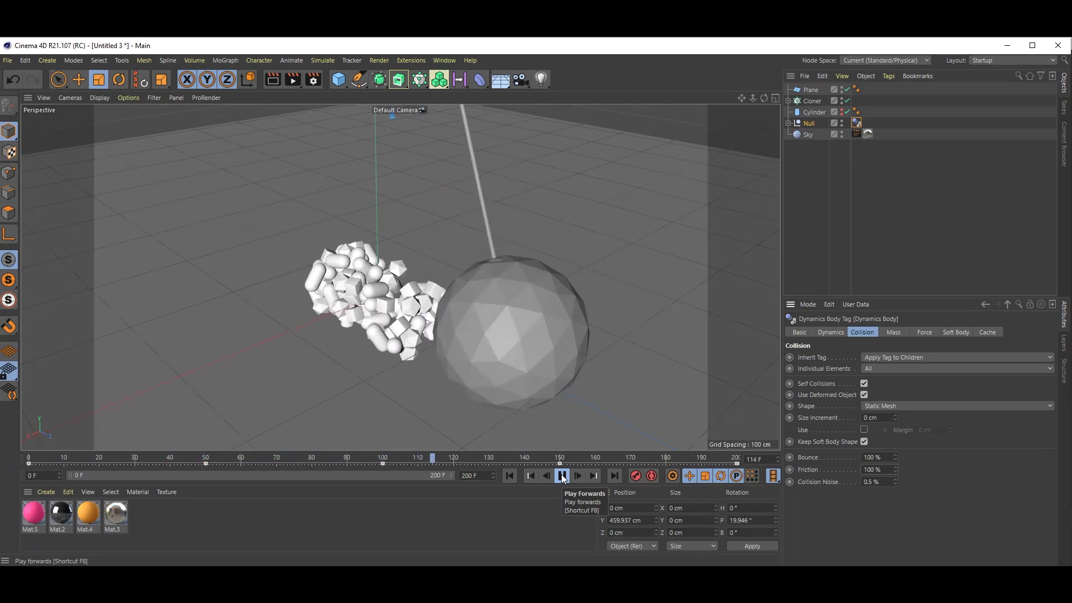
{"action": "left_click", "coordinate": [562, 476]}
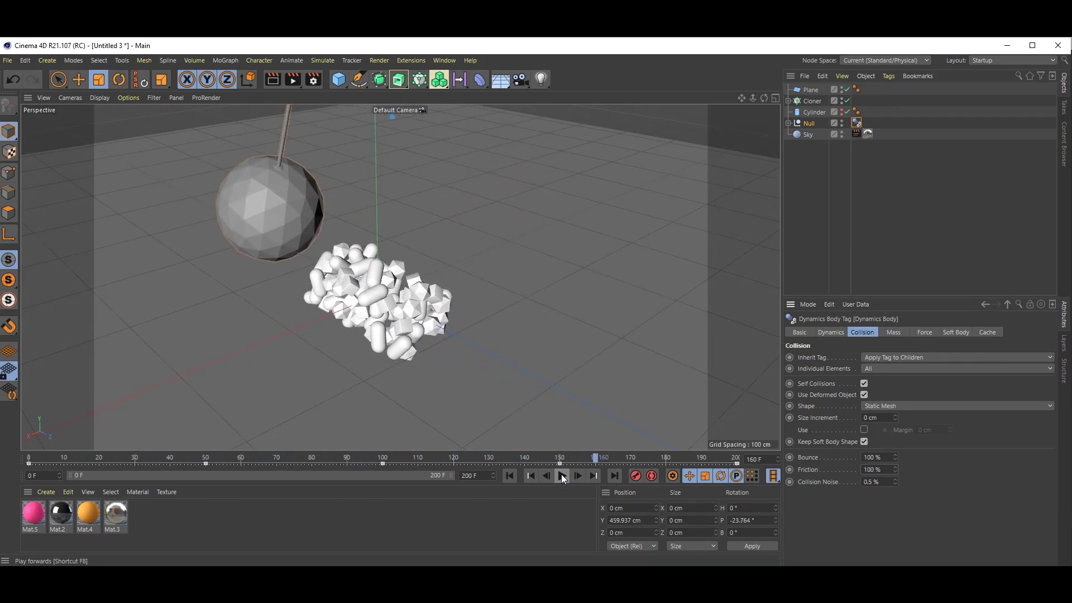
Set dynamics Expert Steps per Frame and Maximum Solver Iterations to 15, then replay the simulation
{"action": "key", "text": "ctrl+d"}
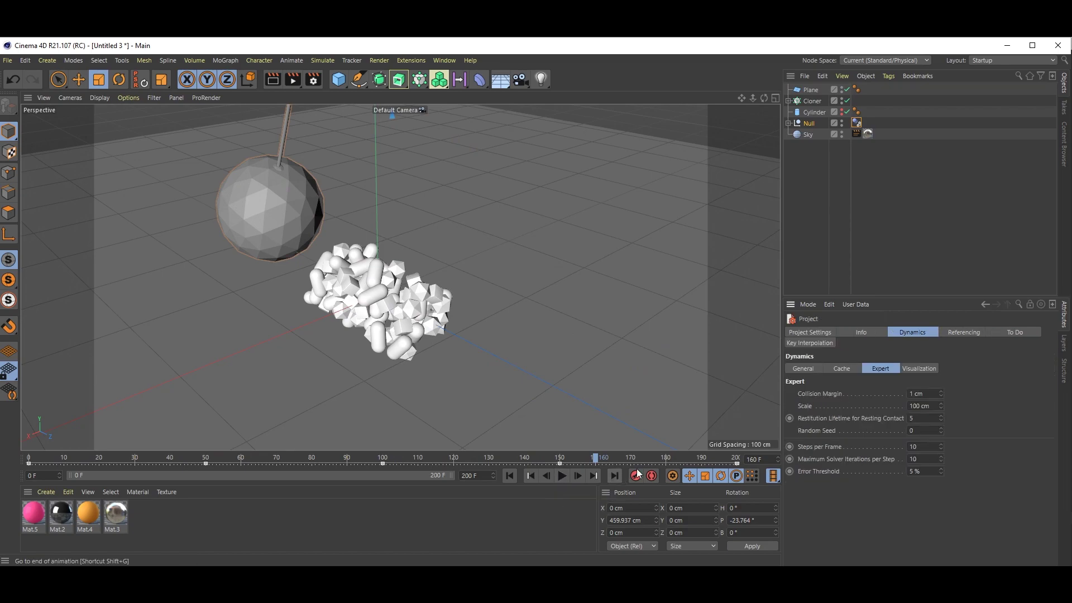
{"action": "left_click", "coordinate": [932, 226]}
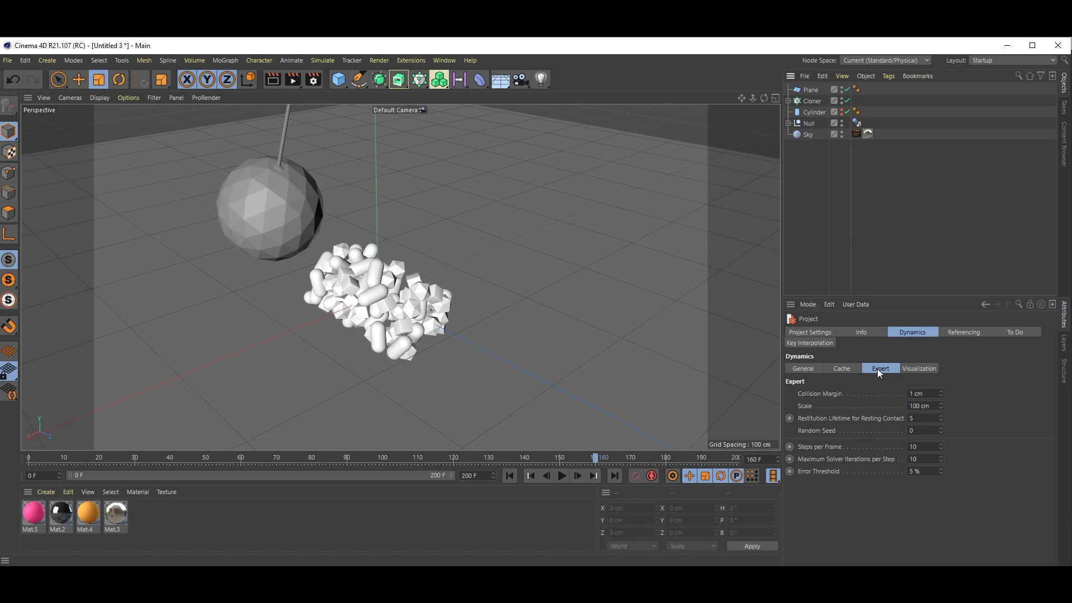
{"action": "left_click", "coordinate": [922, 447]}
{"action": "key", "text": "BackSpace"}
{"action": "left_click", "coordinate": [510, 475]}
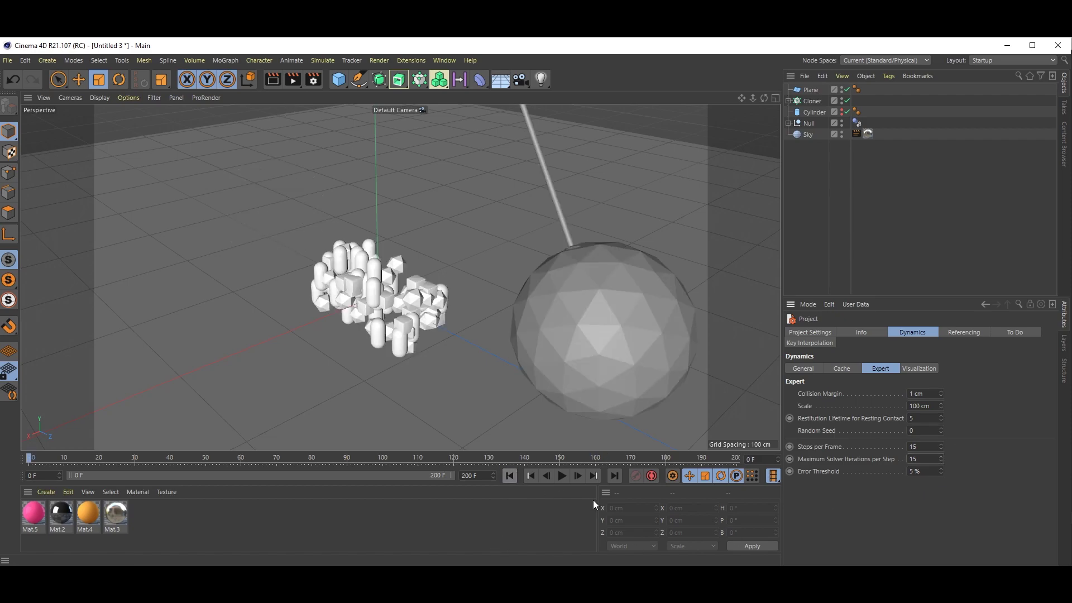
{"action": "left_click", "coordinate": [561, 475]}
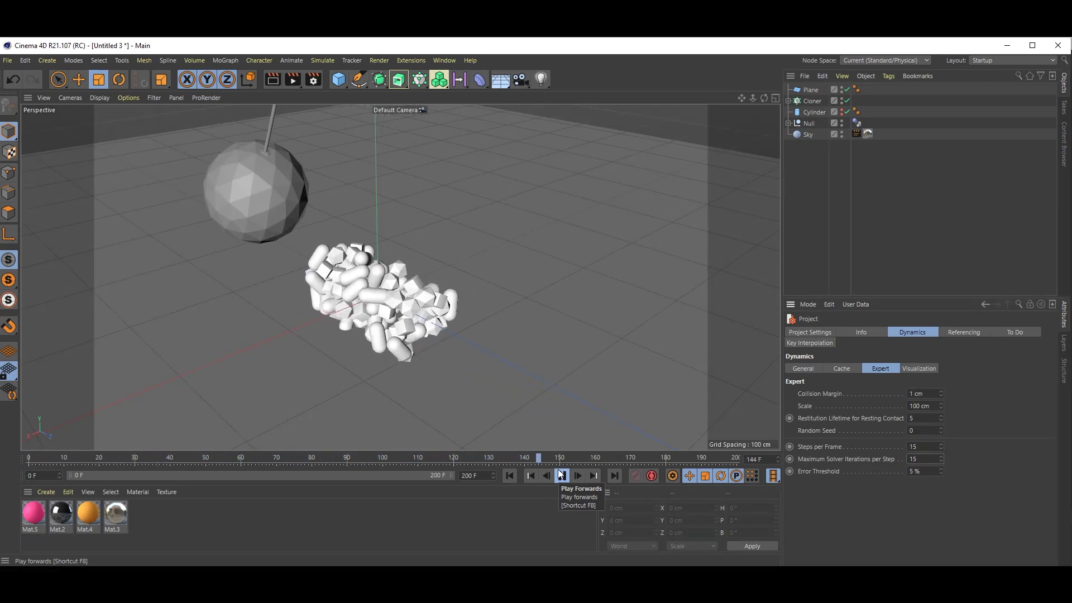
{"action": "left_click", "coordinate": [562, 475]}
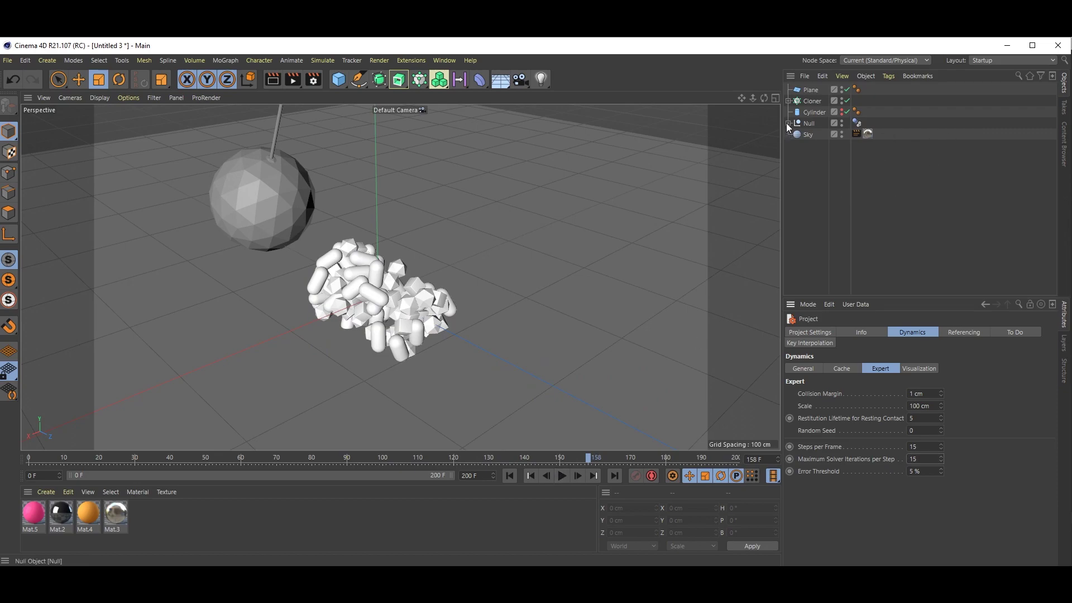
Set Follow Position and Follow Rotation to 10 on the Cube, Platonic and Capsule Dynamics Body tags
{"action": "left_click", "coordinate": [787, 101]}
{"action": "left_click_drag", "start_coordinate": [907, 105], "coordinate": [869, 141]}
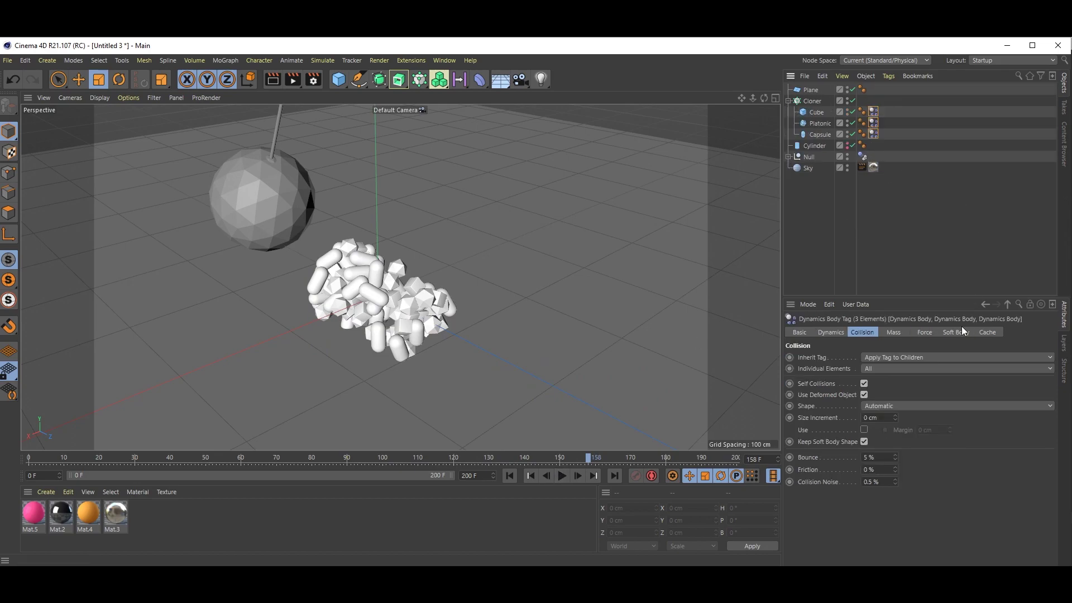
{"action": "left_click", "coordinate": [925, 332]}
{"action": "left_click", "coordinate": [863, 358]}
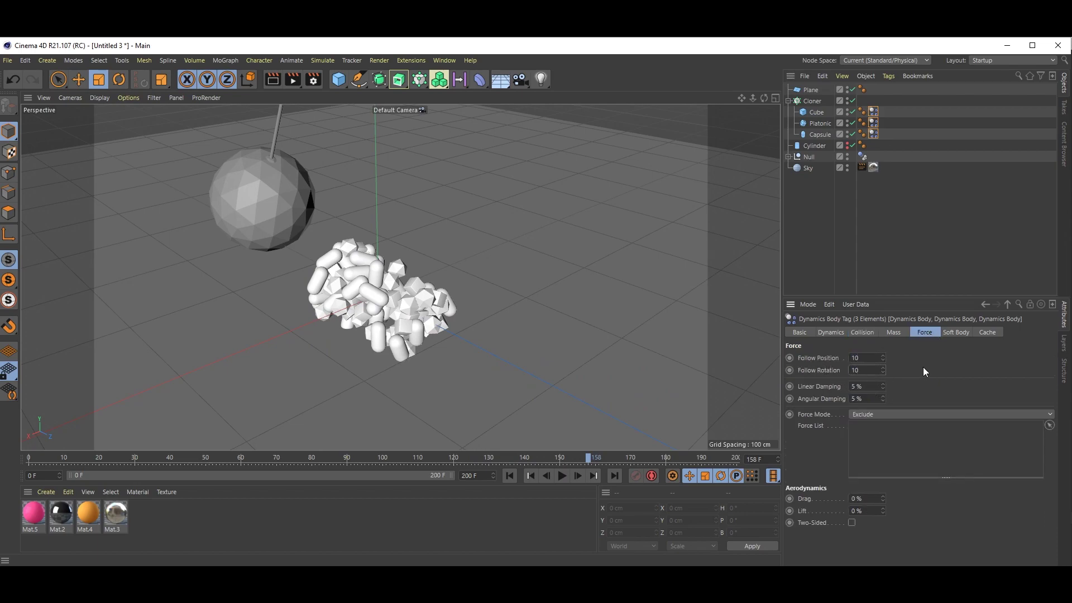
Rewind and play the simulation, pausing at frame 107 and stopping at frame 137
{"action": "left_click", "coordinate": [510, 477]}
{"action": "left_click", "coordinate": [563, 475]}
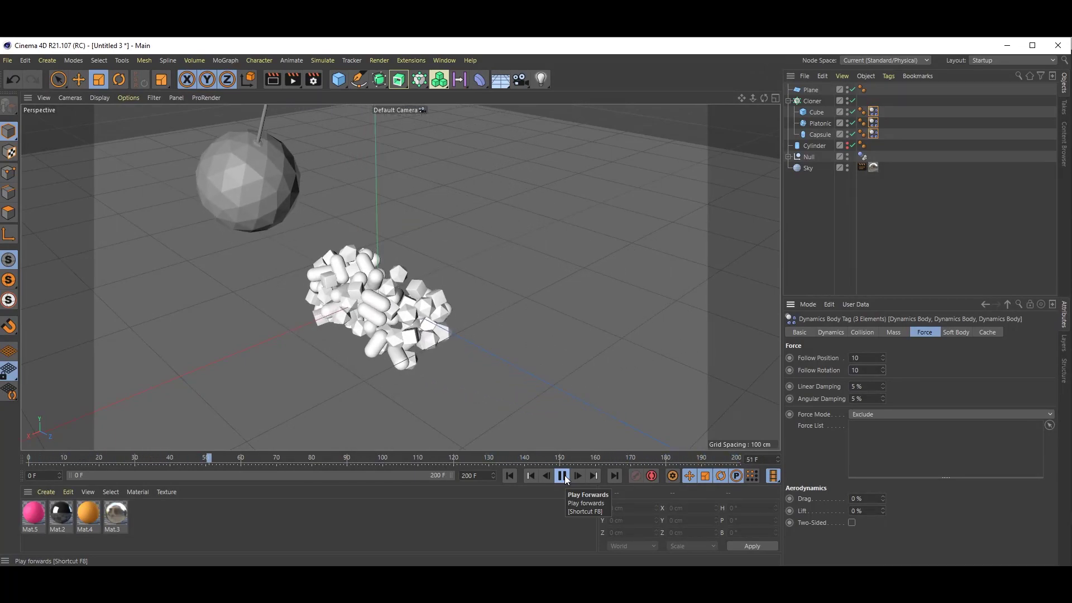
{"action": "left_click", "coordinate": [563, 476]}
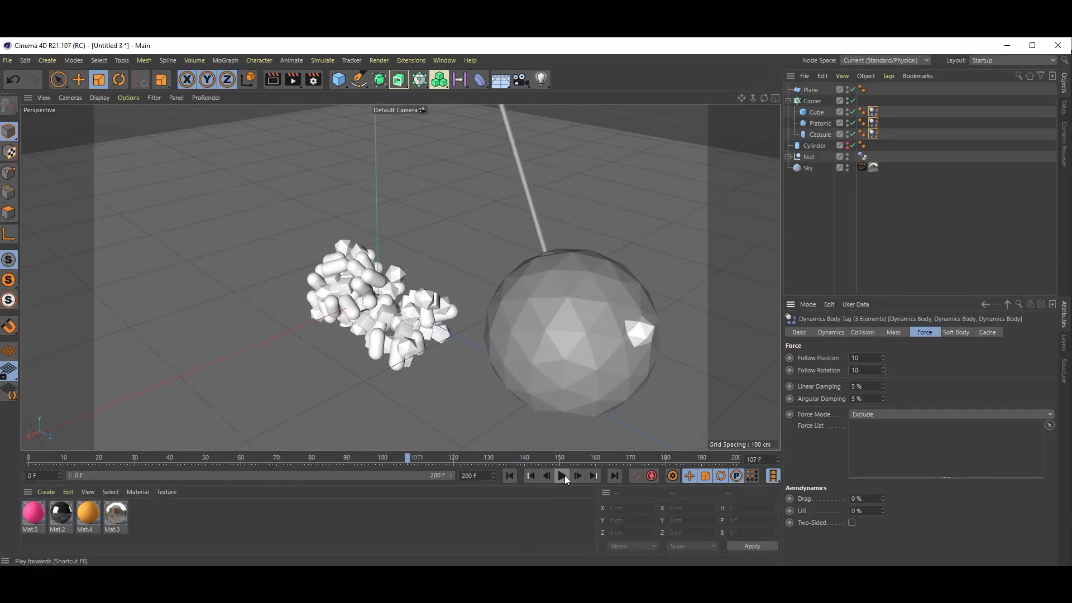
{"action": "left_click", "coordinate": [563, 476]}
{"action": "left_click", "coordinate": [563, 476]}
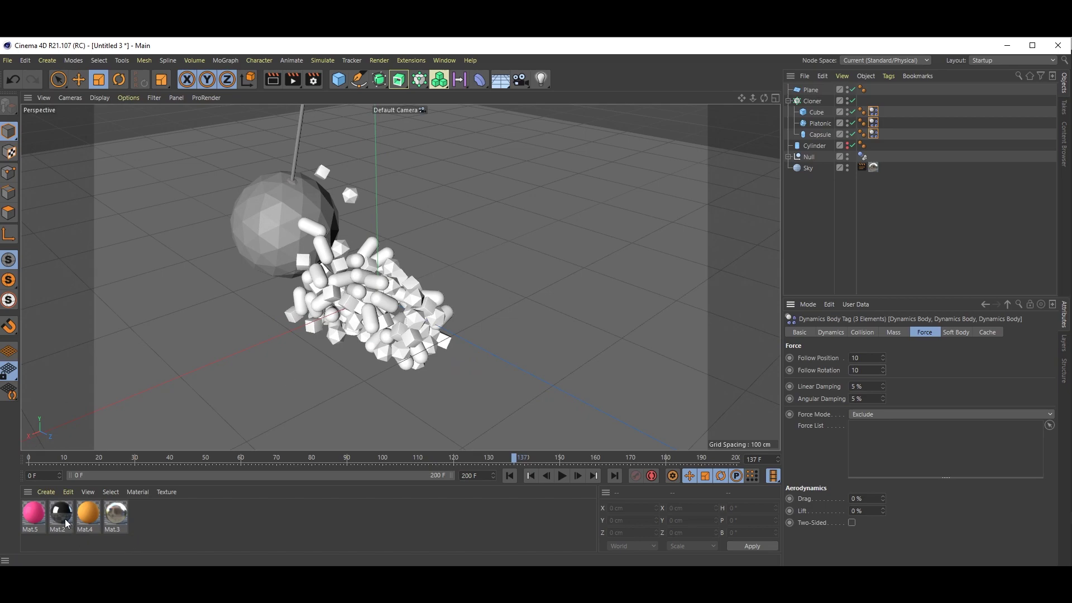
Drag the dark Mat.2 material onto the Platonic and Capsule objects in the Object Manager
{"action": "left_click", "coordinate": [49, 526]}
{"action": "left_click_drag", "start_coordinate": [61, 513], "coordinate": [834, 124]}
{"action": "left_click_drag", "start_coordinate": [62, 513], "coordinate": [825, 134]}
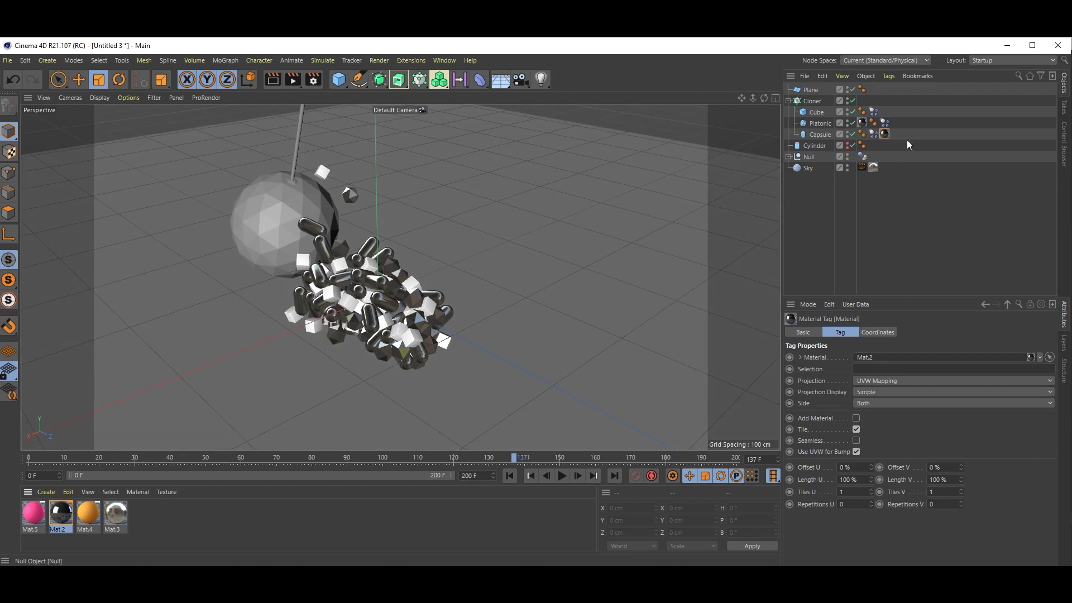
Add a Display tag to the Platonic object with Visibility enabled at 20%
{"action": "left_click", "coordinate": [819, 124]}
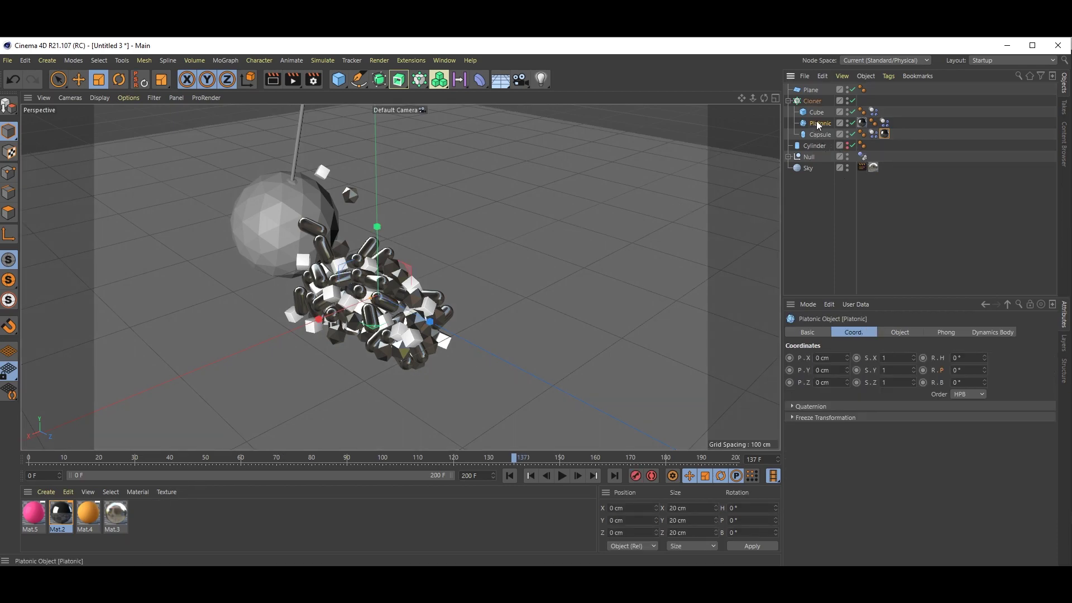
{"action": "right_click", "coordinate": [819, 125]}
{"action": "mouse_move", "coordinate": [858, 227]}
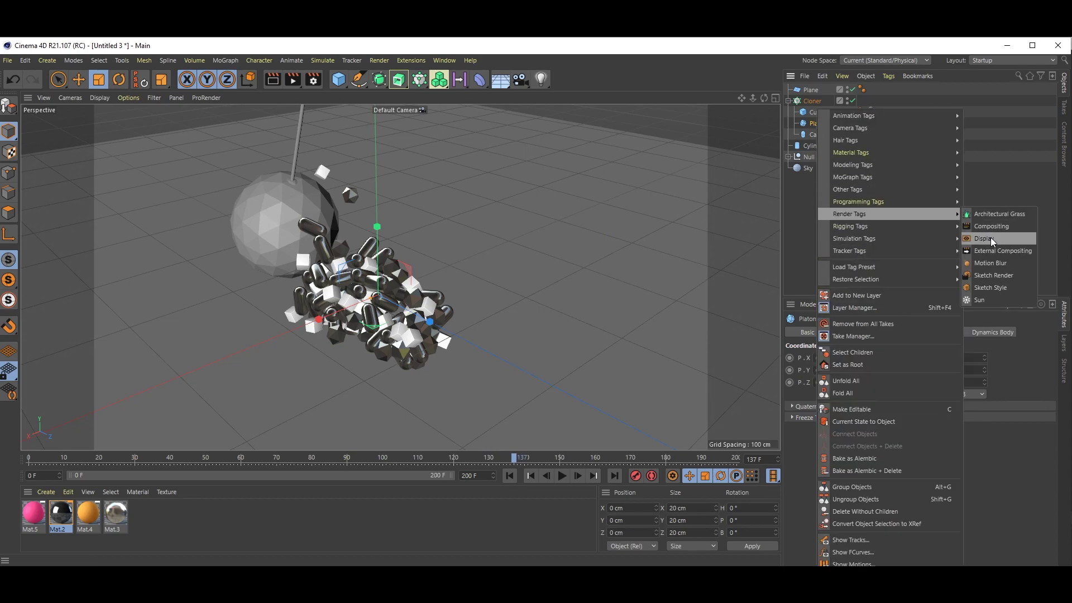
{"action": "left_click", "coordinate": [993, 238]}
{"action": "left_click", "coordinate": [813, 403]}
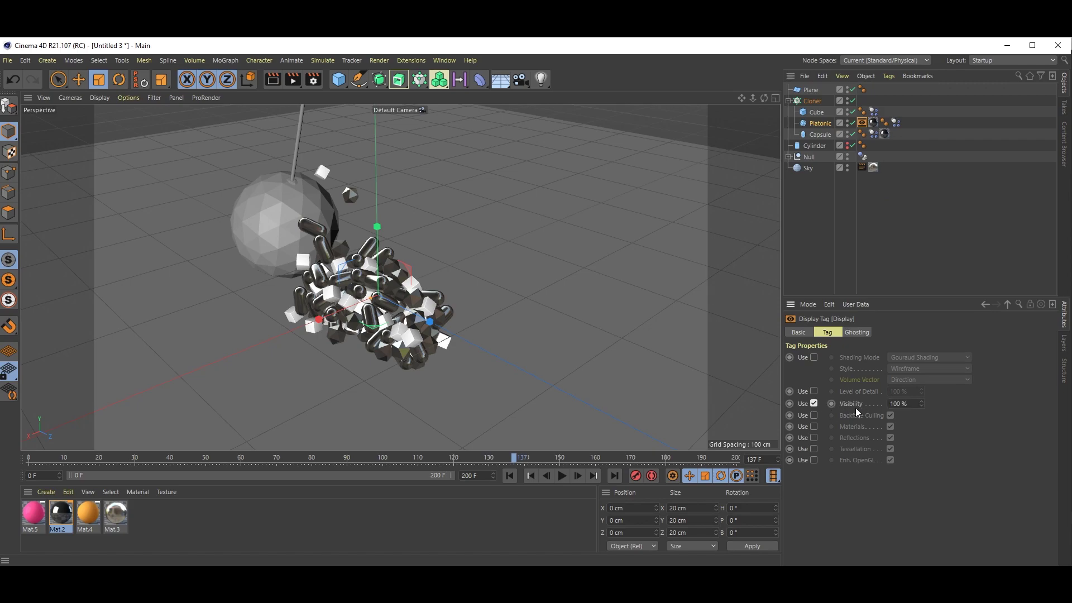
{"action": "key", "text": "Tab"}
{"action": "type", "text": "20"}
{"action": "key", "text": "Return"}
Copy the 20% Display tag onto the Capsule and wrecking-ball Null, and apply Mat.2 to the Null
{"action": "left_click_drag", "start_coordinate": [866, 124], "coordinate": [900, 133]}
{"action": "left_click_drag", "start_coordinate": [67, 518], "coordinate": [813, 161]}
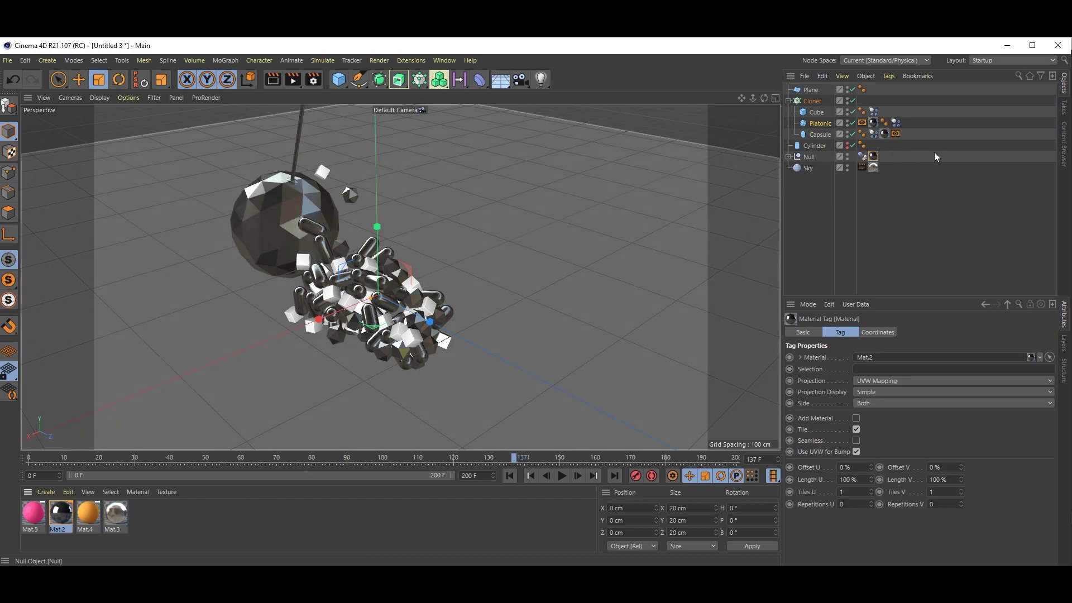
{"action": "left_click", "coordinate": [896, 136], "text": "ctrl"}
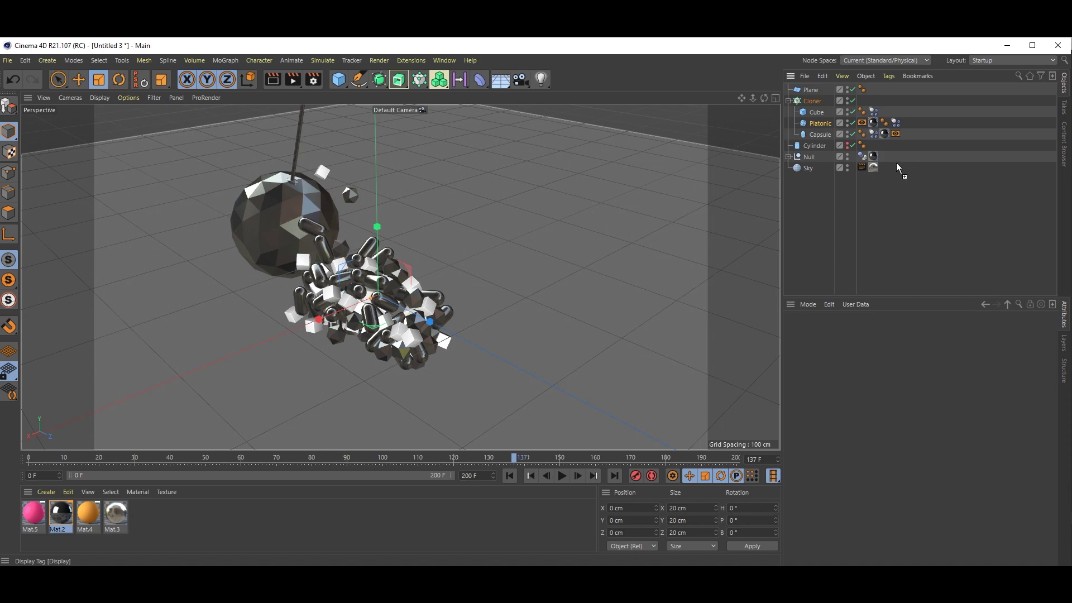
{"action": "left_click_drag", "start_coordinate": [863, 162], "coordinate": [887, 154], "text": "ctrl"}
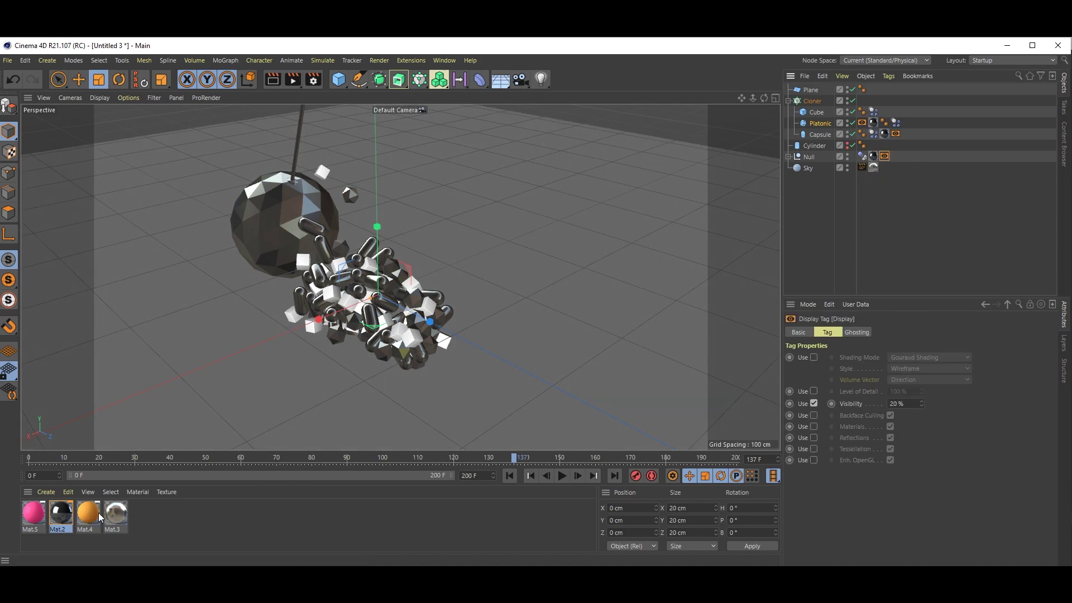
Apply pink Mat.5 to the cubes and orange Mat.4 to the floor, then scale up the clones (about 148%) and the floor
{"action": "mouse_move", "coordinate": [38, 520]}
{"action": "left_mouse_down"}
{"action": "mouse_move", "coordinate": [733, 211]}
{"action": "mouse_move", "coordinate": [847, 113]}
{"action": "mouse_move", "coordinate": [827, 114]}
{"action": "left_mouse_up"}
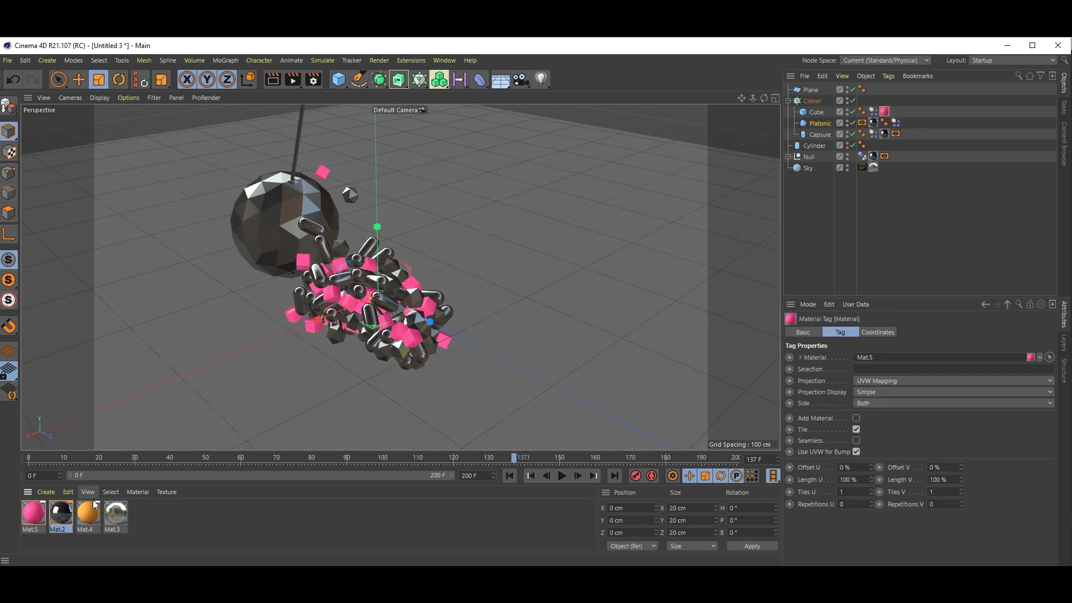
{"action": "left_click_drag", "start_coordinate": [88, 512], "coordinate": [225, 379]}
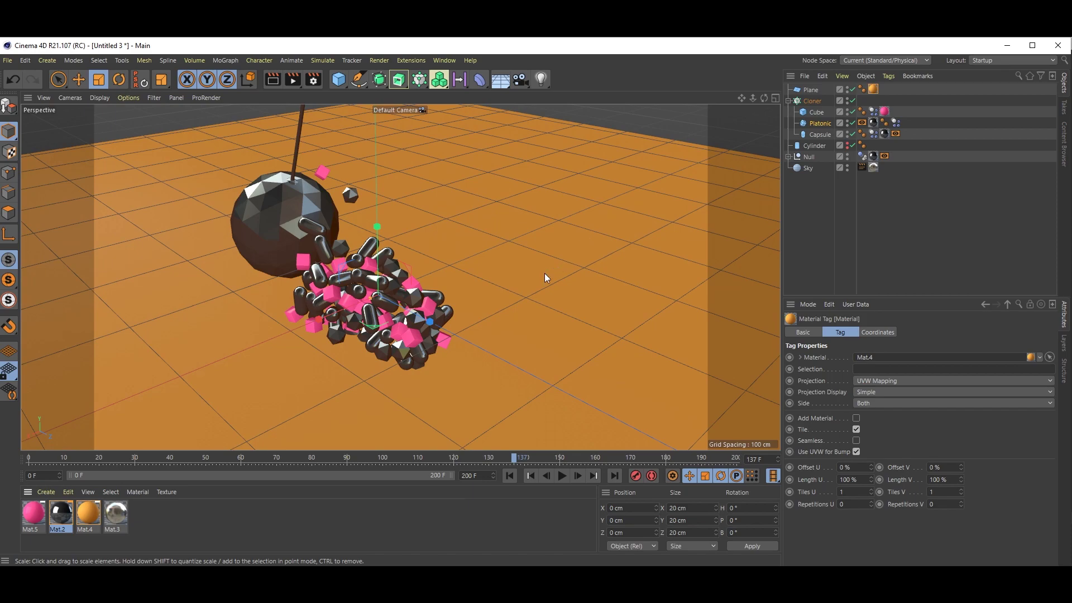
{"action": "left_click_drag", "start_coordinate": [400, 295], "coordinate": [689, 306]}
{"action": "left_click", "coordinate": [612, 273]}
{"action": "left_click_drag", "start_coordinate": [612, 274], "coordinate": [737, 340]}
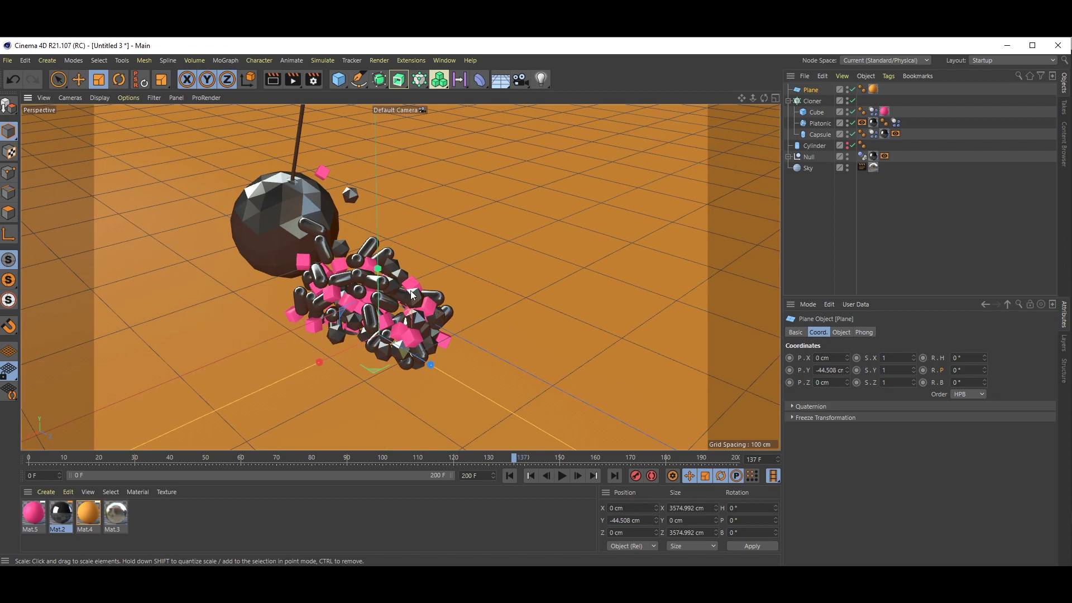
{"action": "left_click_drag", "start_coordinate": [413, 295], "coordinate": [407, 296], "text": "alt"}
Rewind to frame 0 and play the simulation, stopping at frame 60
{"action": "left_click", "coordinate": [508, 478]}
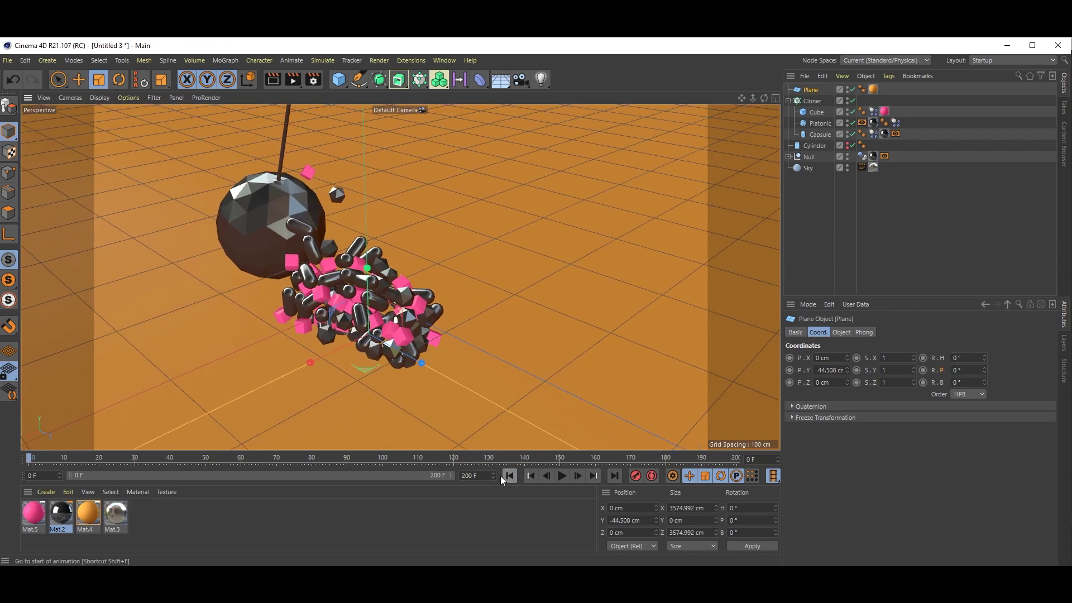
{"action": "left_click", "coordinate": [563, 476]}
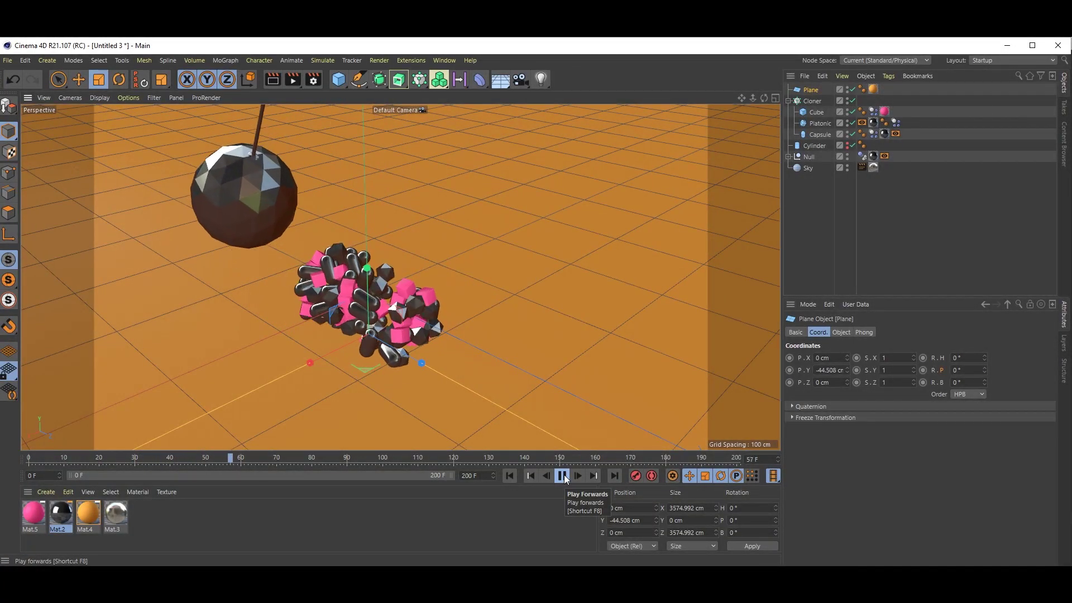
{"action": "left_click", "coordinate": [562, 476]}
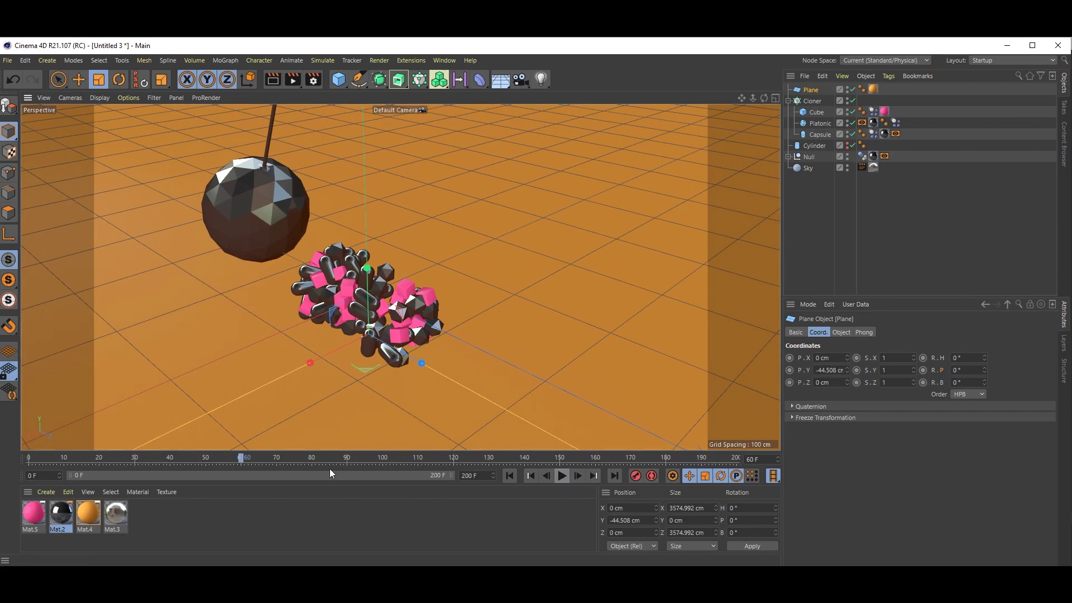
Confirm Anti-Aliasing is set to Best in the render settings
{"action": "left_click", "coordinate": [313, 80]}
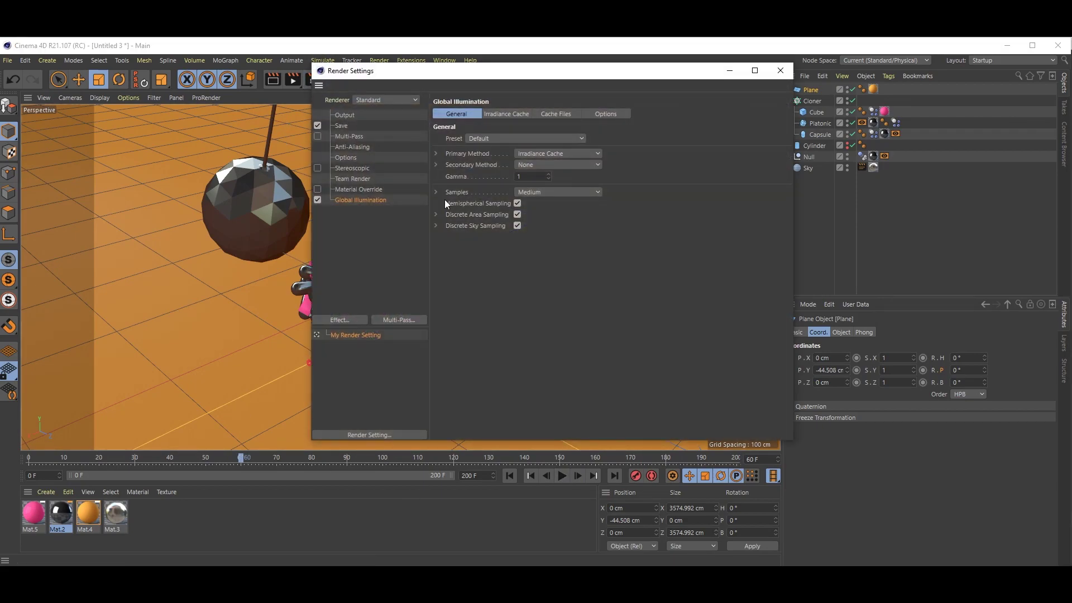
{"action": "left_click", "coordinate": [352, 136]}
{"action": "left_click", "coordinate": [350, 146]}
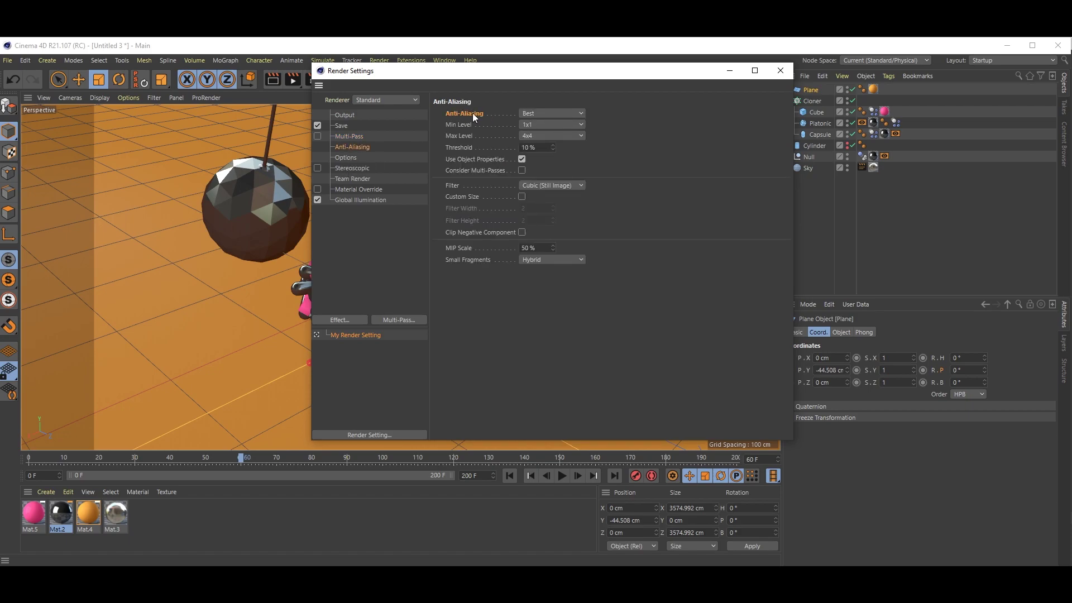
{"action": "left_click", "coordinate": [541, 114]}
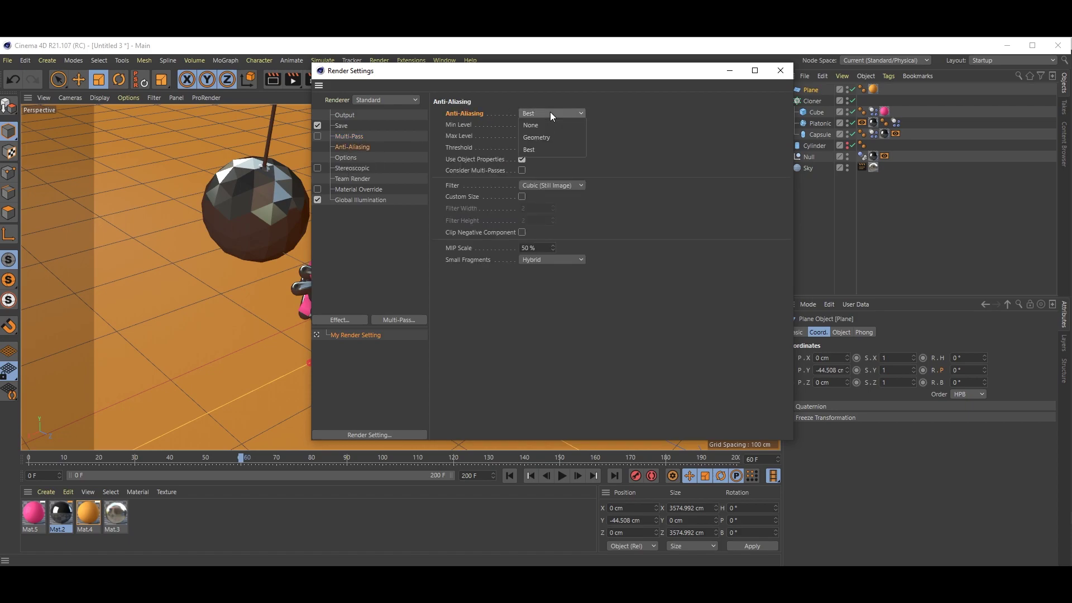
{"action": "left_click", "coordinate": [540, 144]}
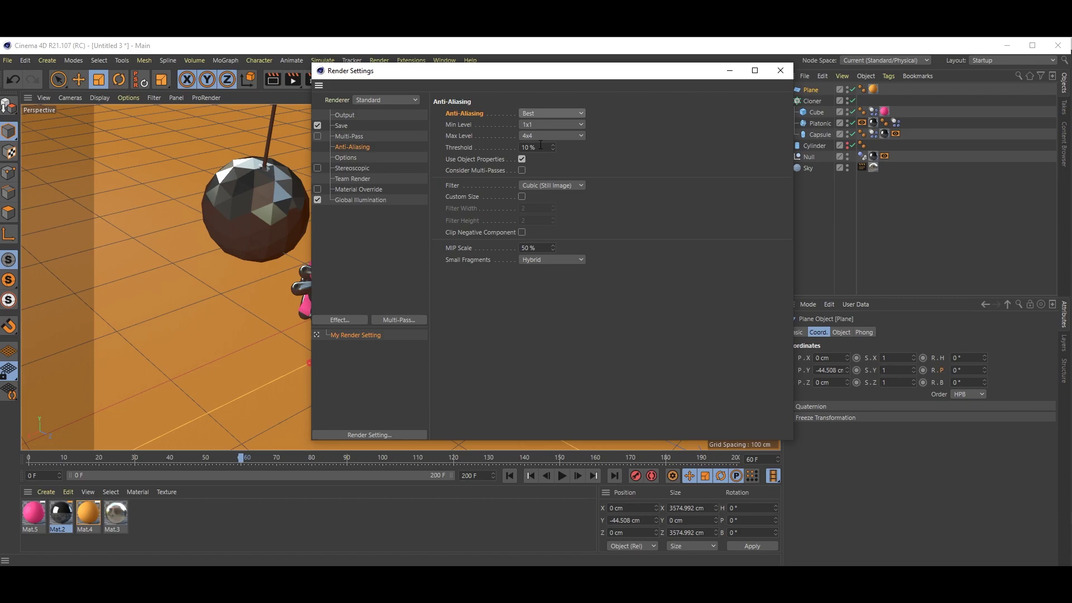
{"action": "left_click", "coordinate": [780, 71]}
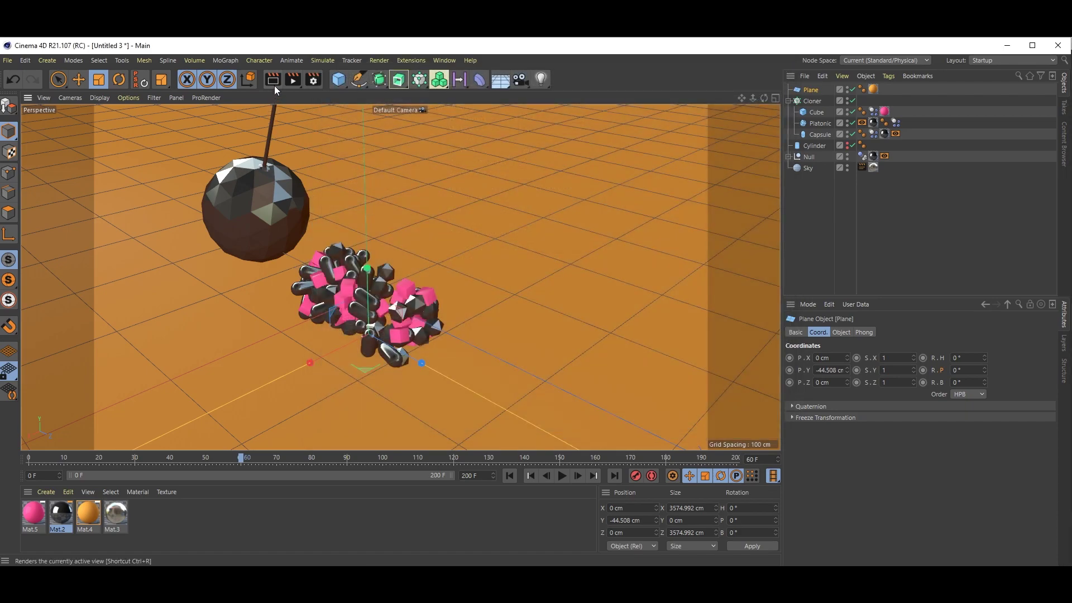
Delete the Global Illumination effect and re-add it from the Effect list
{"action": "left_click", "coordinate": [313, 78]}
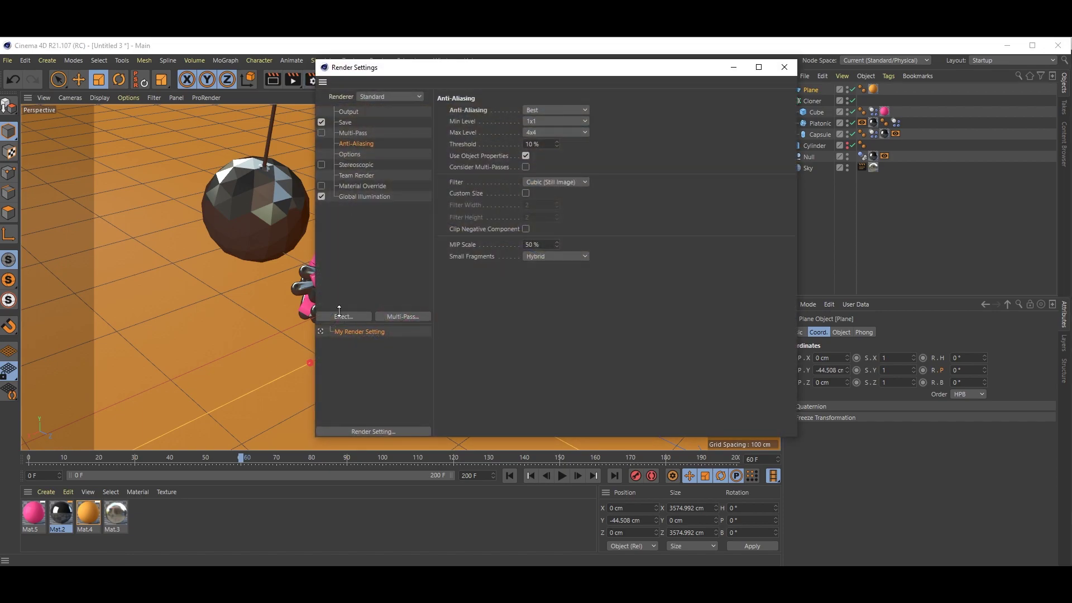
{"action": "left_click", "coordinate": [364, 198]}
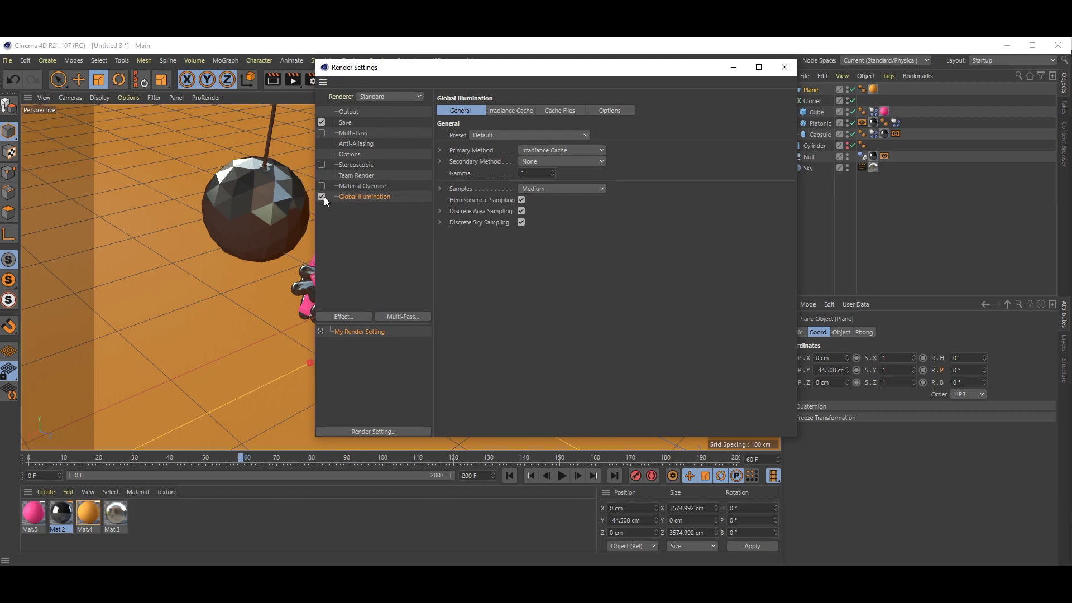
{"action": "key", "text": "Delete"}
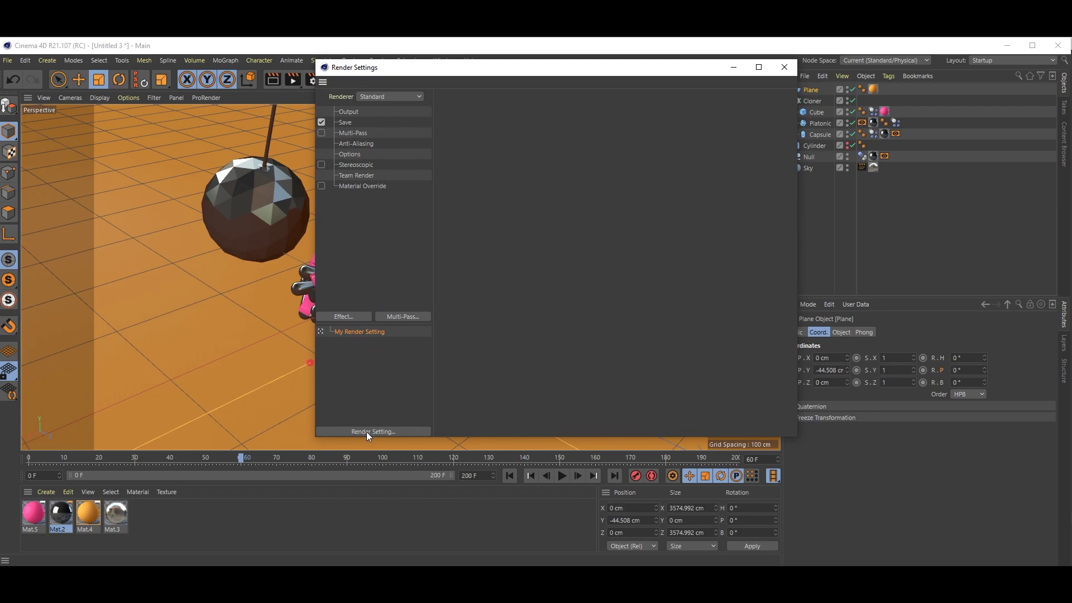
{"action": "left_click", "coordinate": [350, 318]}
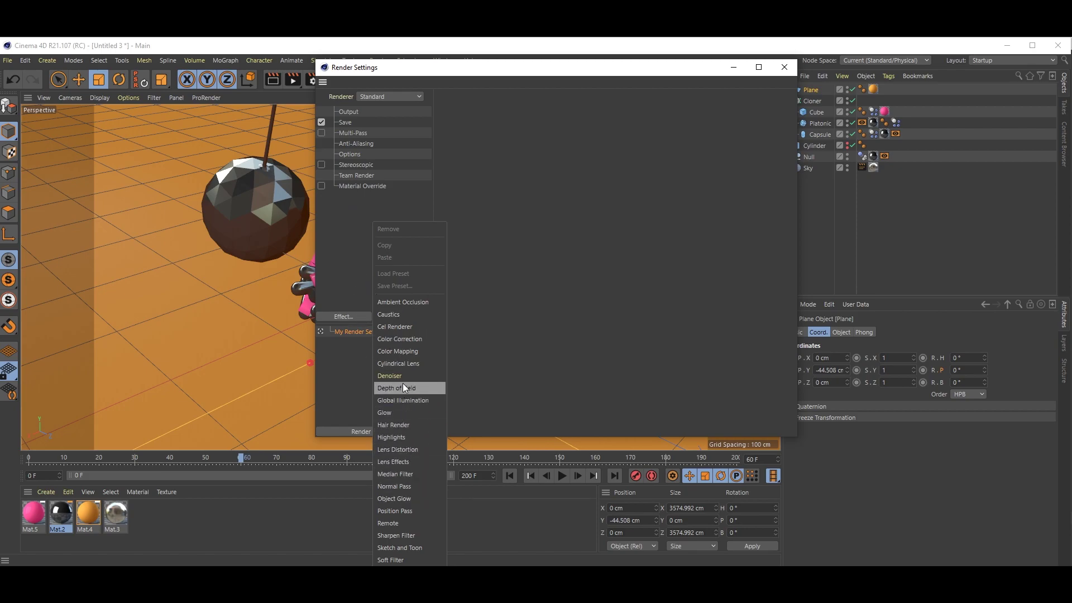
{"action": "left_click", "coordinate": [406, 401]}
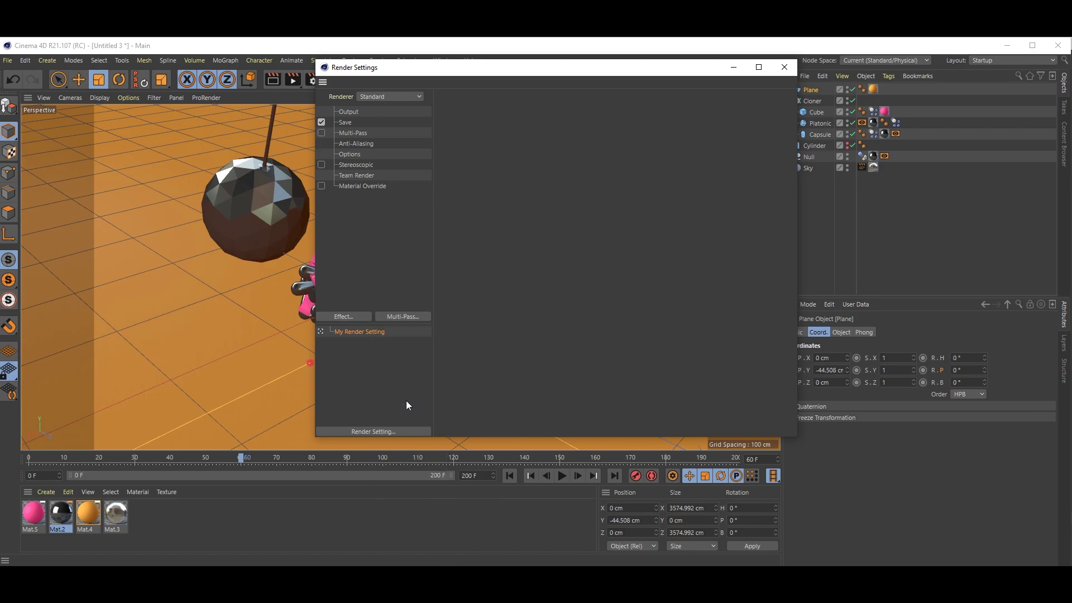
{"action": "left_click", "coordinate": [784, 68]}
Replay the simulation from frame 0, stop at frame 79, and render the current view
{"action": "left_click", "coordinate": [561, 477]}
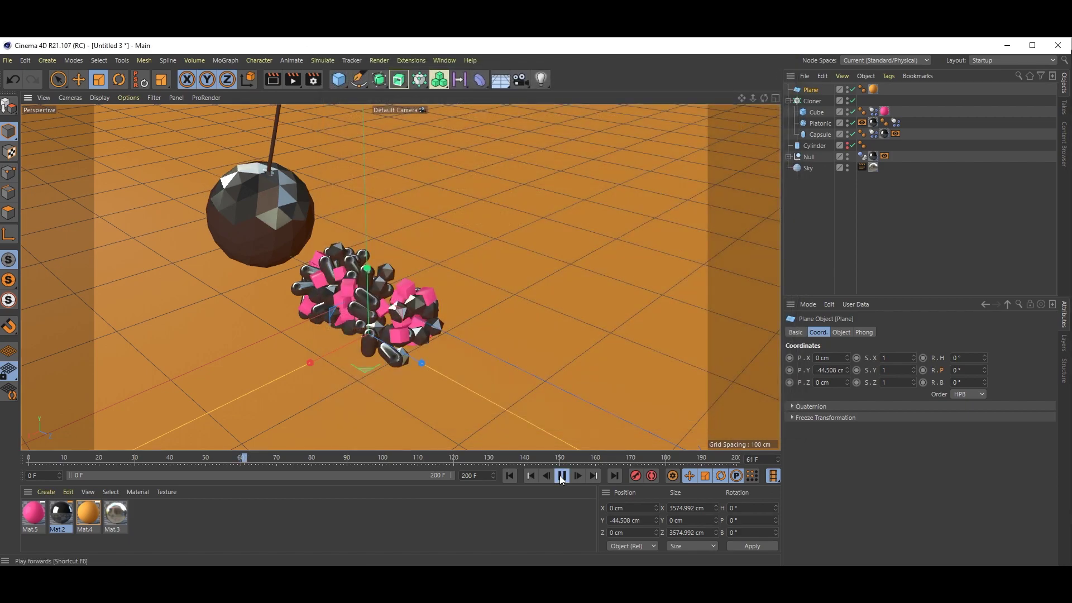
{"action": "left_click", "coordinate": [561, 476]}
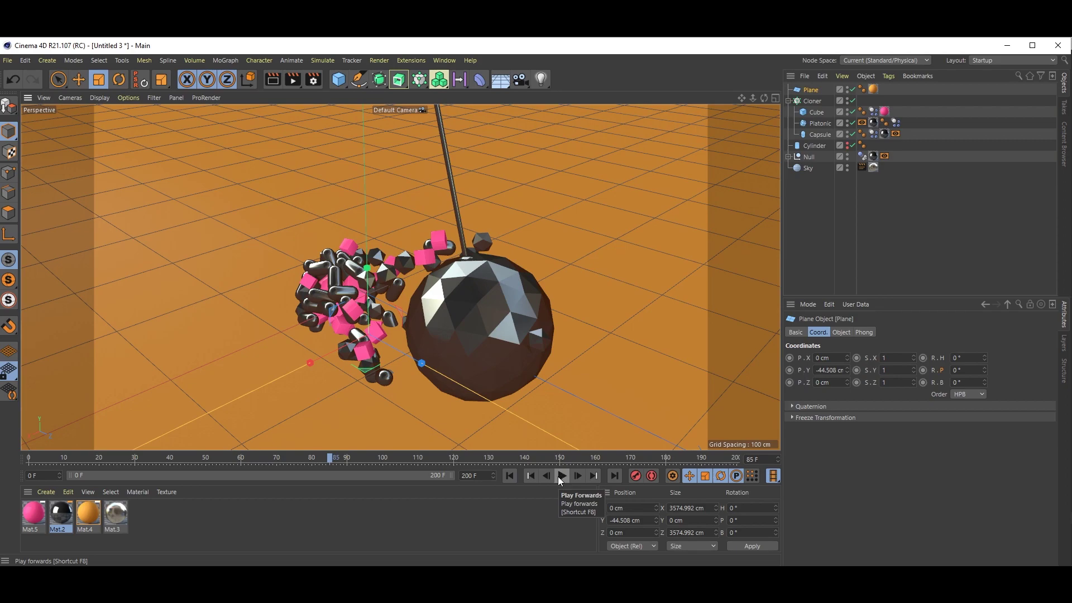
{"action": "left_click", "coordinate": [511, 476]}
{"action": "left_click", "coordinate": [562, 475]}
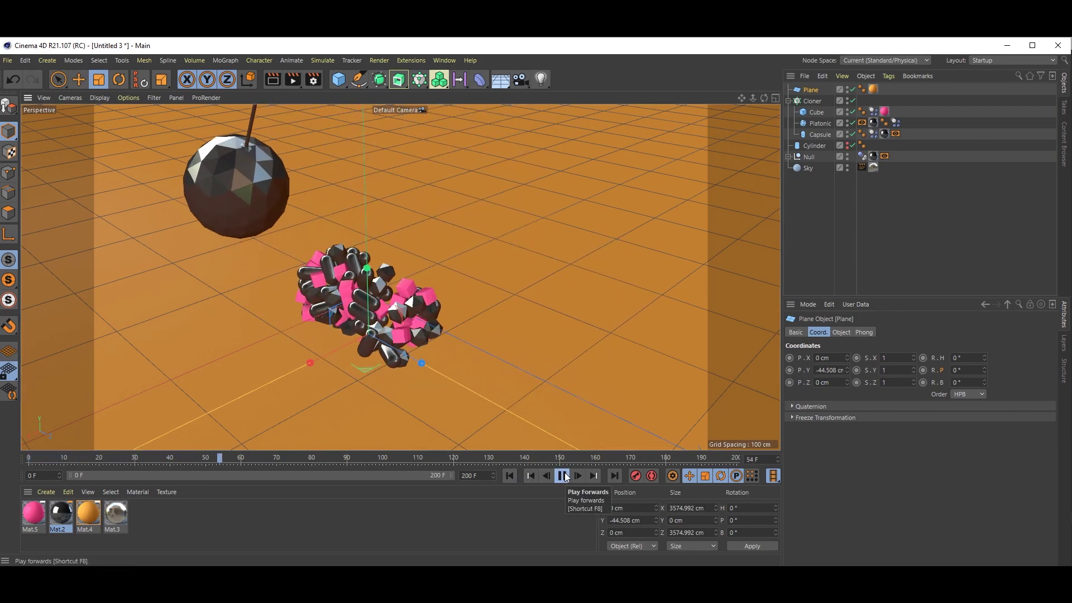
{"action": "left_click", "coordinate": [564, 475]}
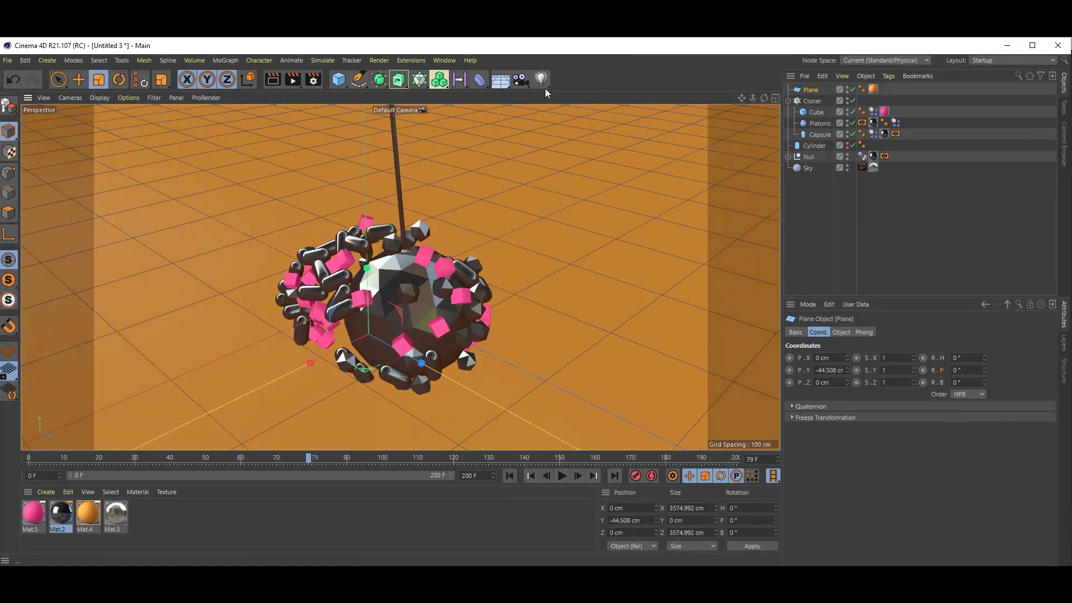
{"action": "left_click", "coordinate": [272, 82]}
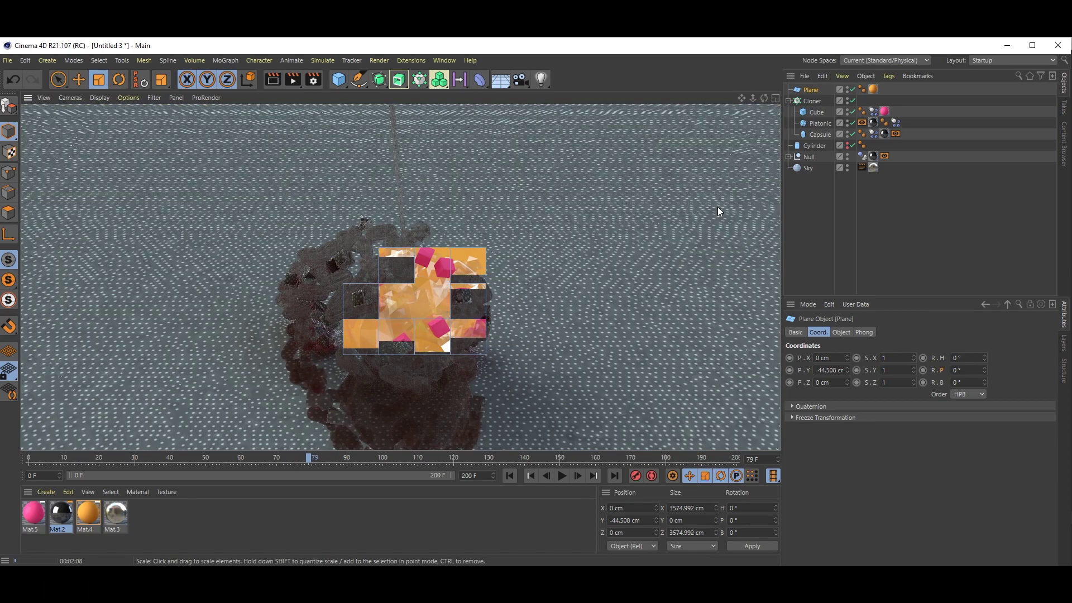